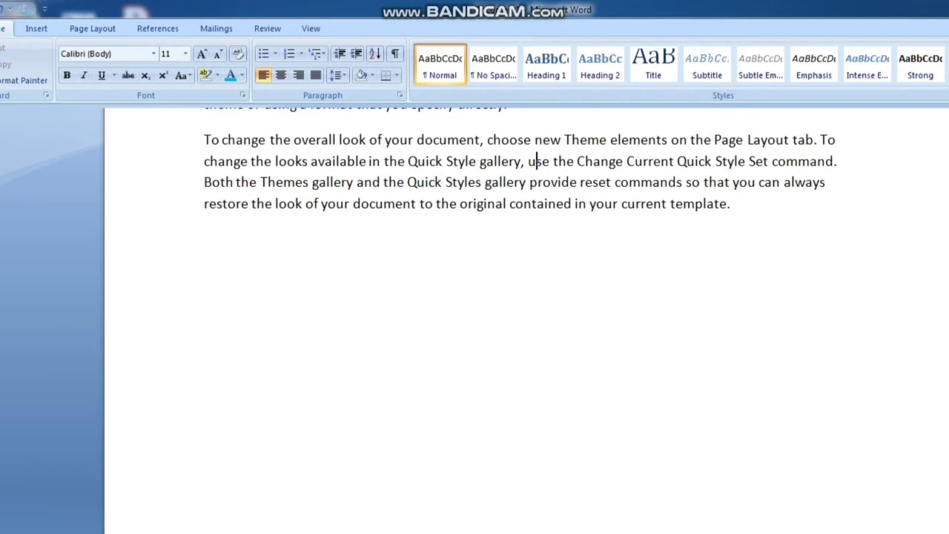
Step: Add a new paragraph with the text "flkfglk" directly below the first paragraph
{"action": "scroll", "coordinate": [519, 297], "scroll_direction": "up", "scroll_amount": 4}
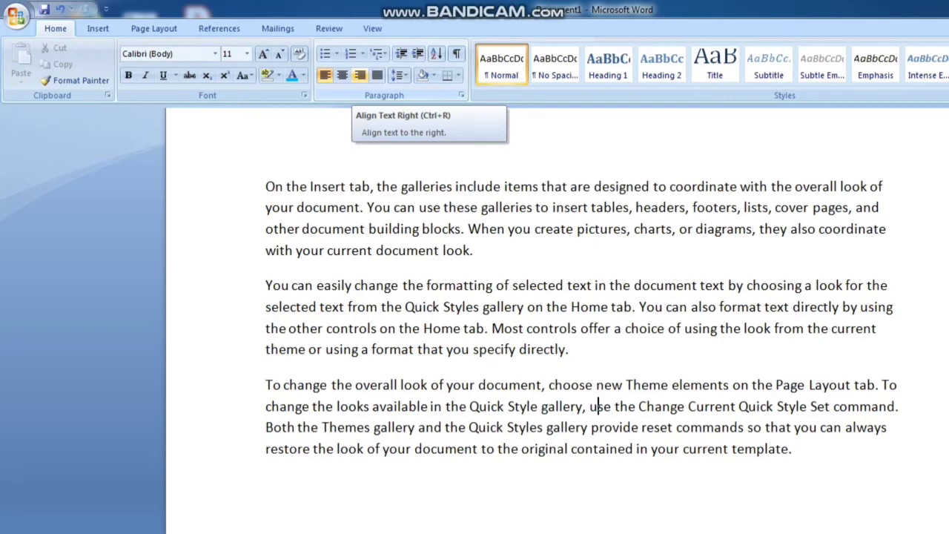
{"action": "left_click", "coordinate": [275, 186]}
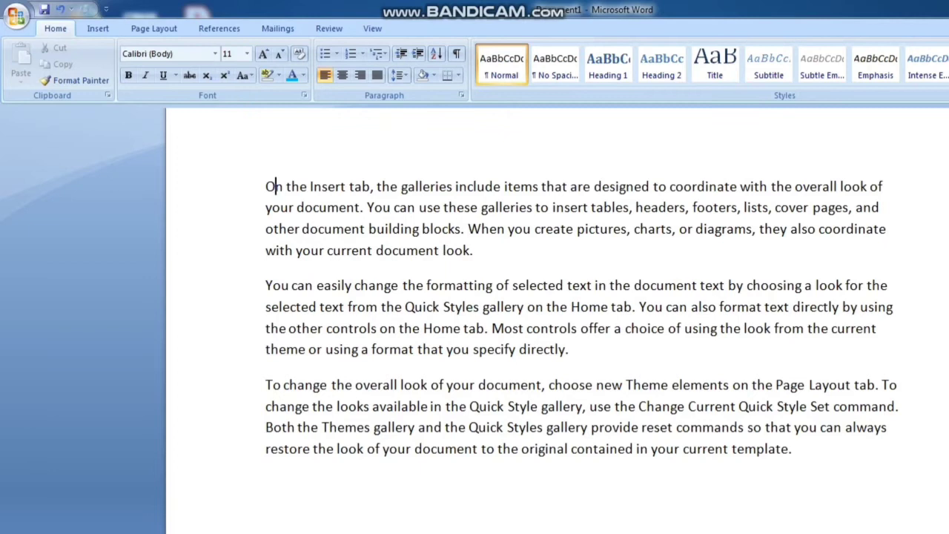
{"action": "left_click", "coordinate": [473, 246]}
{"action": "key", "text": "Return"}
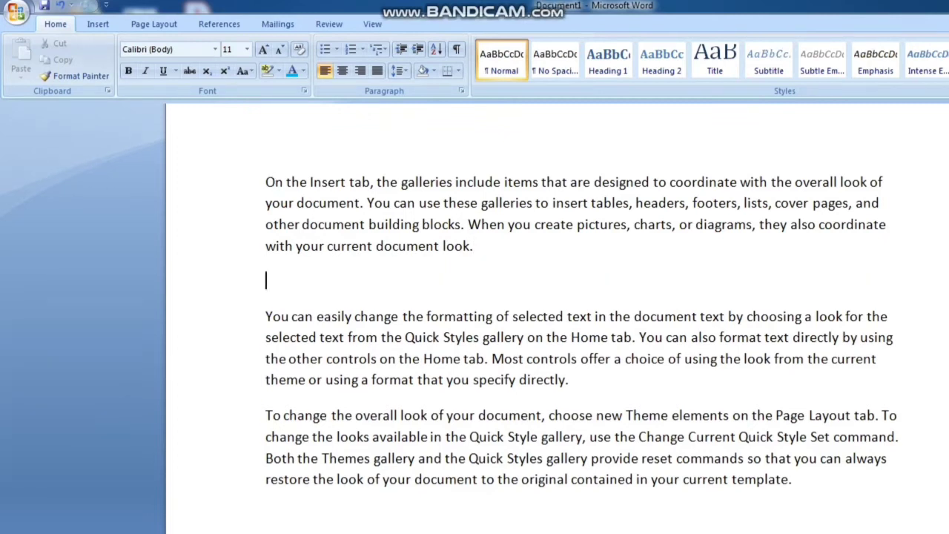
{"action": "type", "text": "flkfglk"}
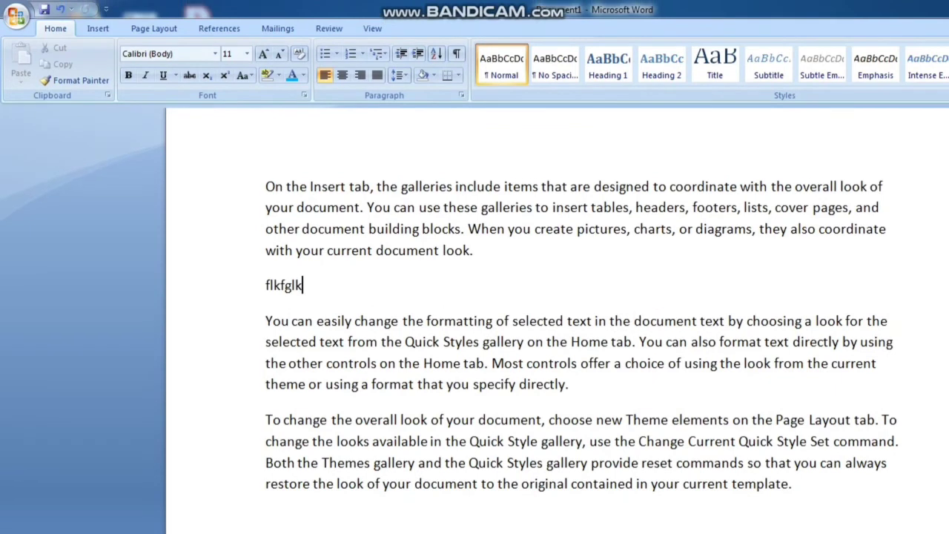
Step: Try right alignment on the first paragraph, alternating it with left alignment and ending on left
{"action": "key", "text": "ctrl+Home"}
{"action": "key", "text": "shift+End"}
{"action": "left_click_drag", "start_coordinate": [266, 207], "coordinate": [285, 253]}
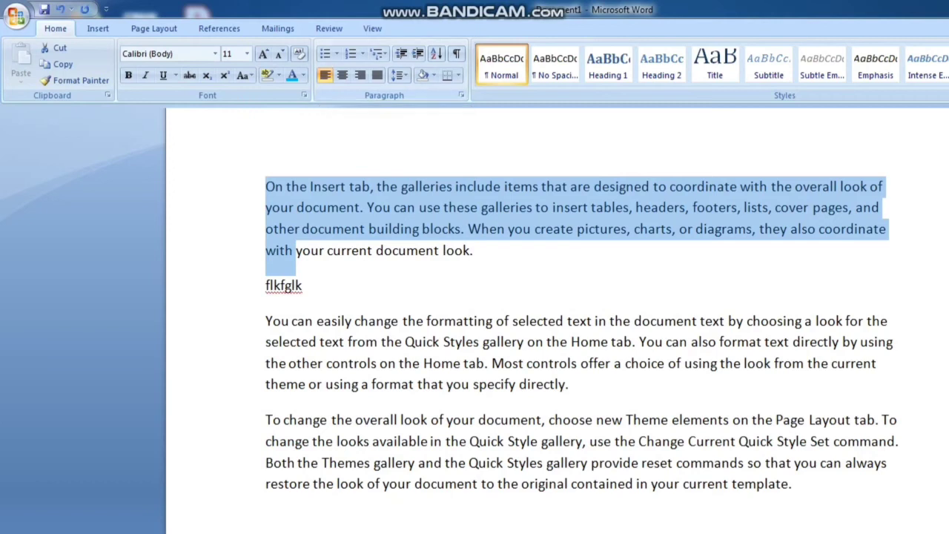
{"action": "left_click", "coordinate": [281, 207]}
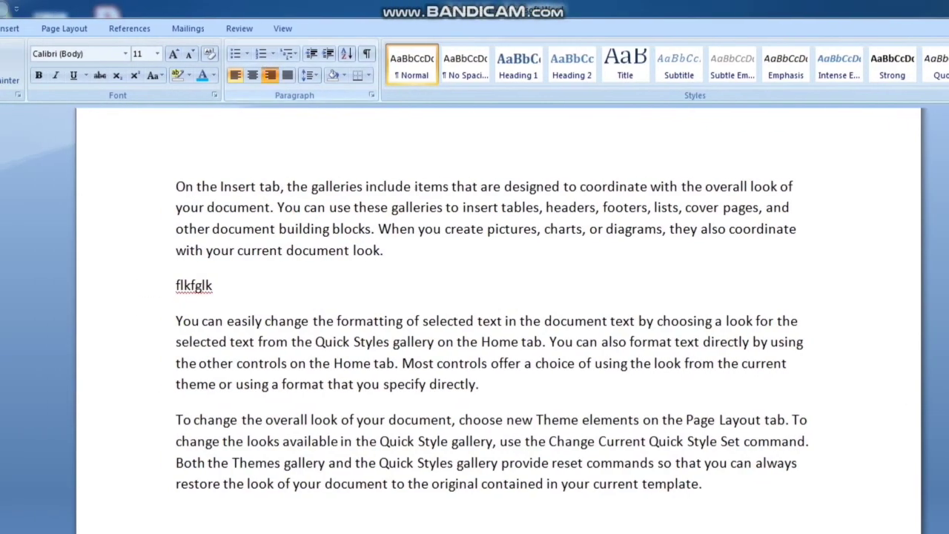
{"action": "key", "text": "ctrl+r"}
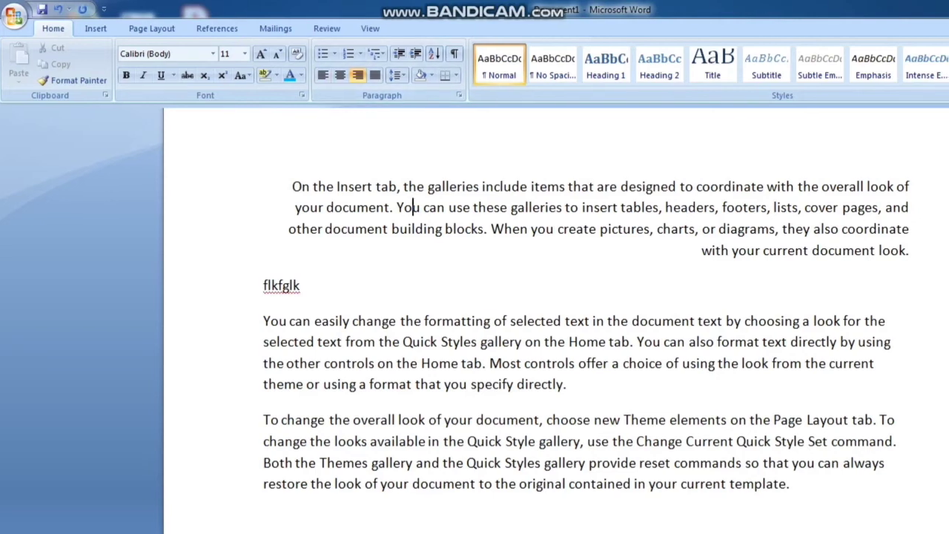
{"action": "key", "text": "ctrl+l"}
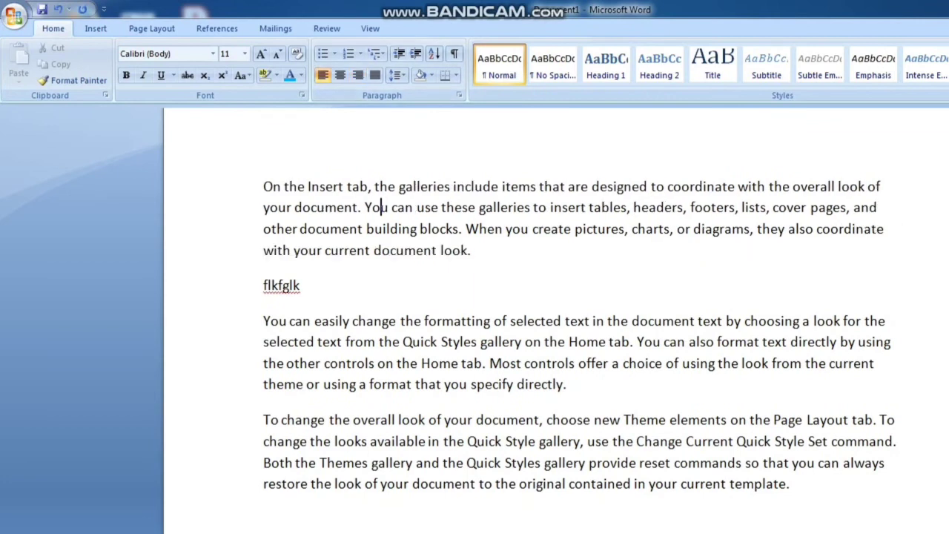
{"action": "key", "text": "ctrl+r"}
{"action": "key", "text": "ctrl+l"}
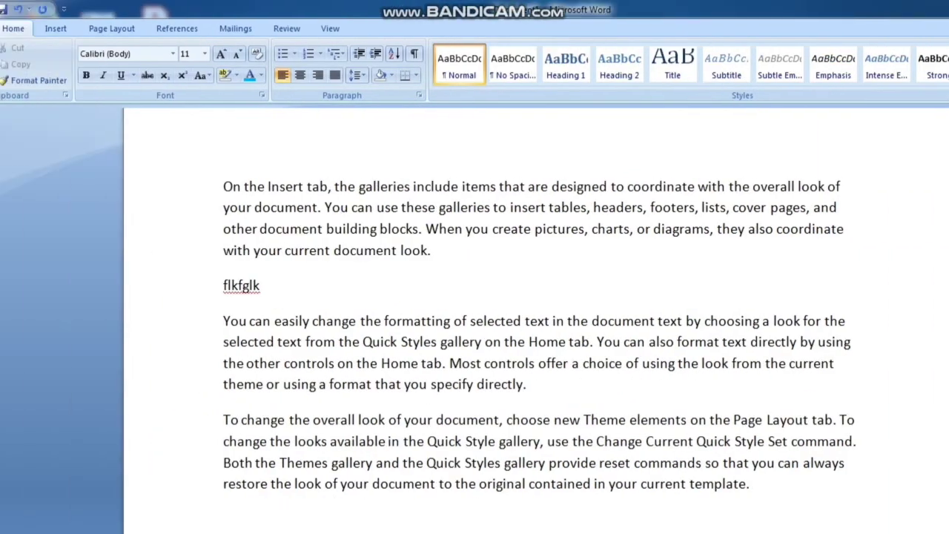
Step: Split the opening words "On the Insert tab," off the first paragraph onto their own line
{"action": "left_click", "coordinate": [305, 251]}
{"action": "left_click", "coordinate": [247, 208]}
{"action": "left_click", "coordinate": [320, 187]}
{"action": "left_click", "coordinate": [341, 187]}
{"action": "key", "text": "Left"}
{"action": "key", "text": "Return"}
Step: Make the "On the Insert tab," line bold and try it centred before returning it to left alignment
{"action": "key", "text": "Up"}
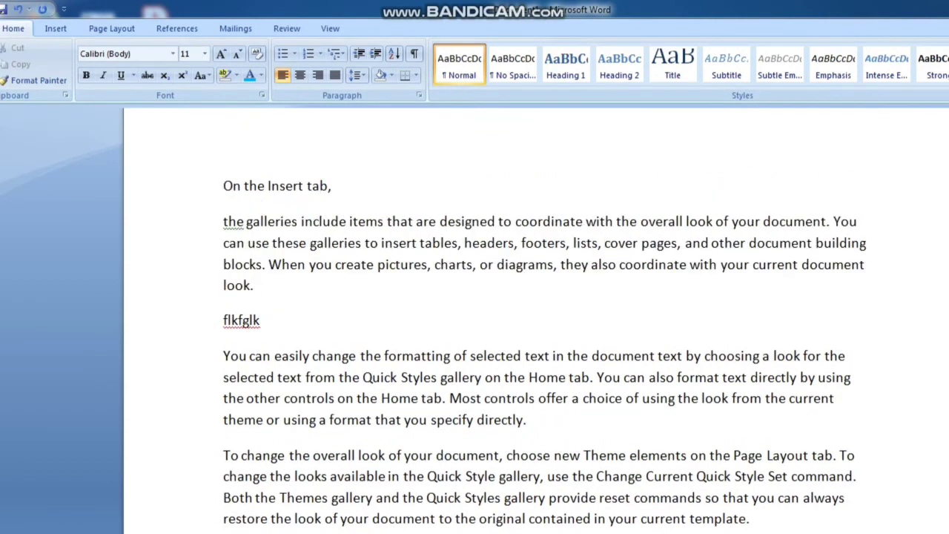
{"action": "key", "text": "shift+Down"}
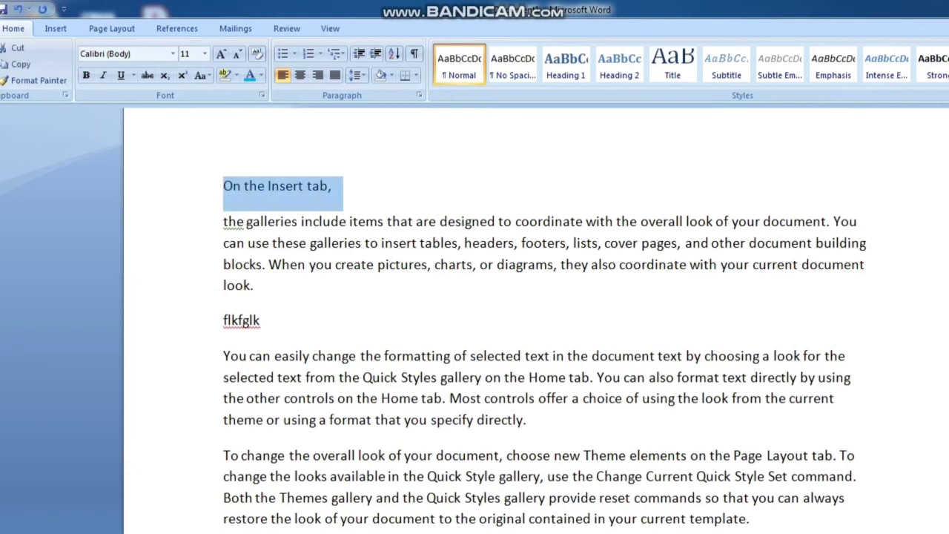
{"action": "key", "text": "ctrl+b"}
{"action": "key", "text": "ctrl+e"}
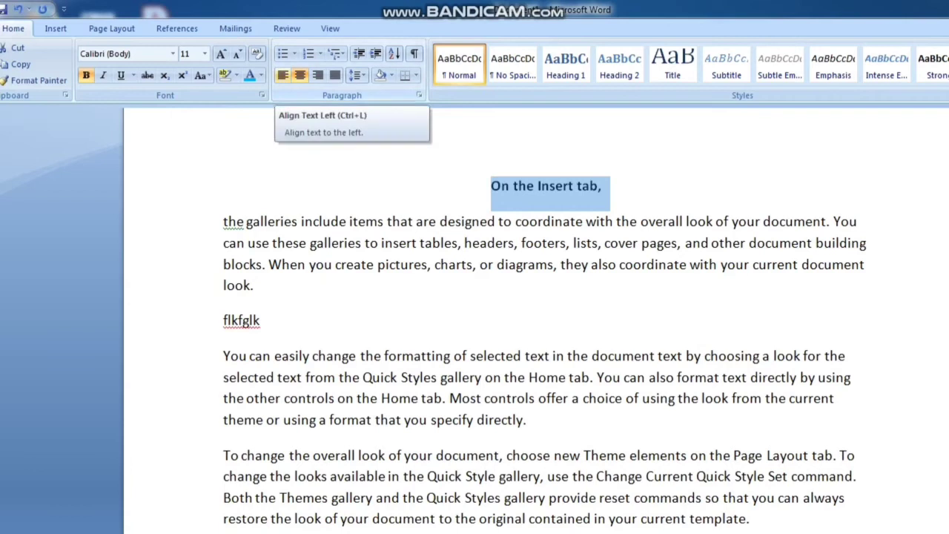
{"action": "left_click", "coordinate": [282, 75]}
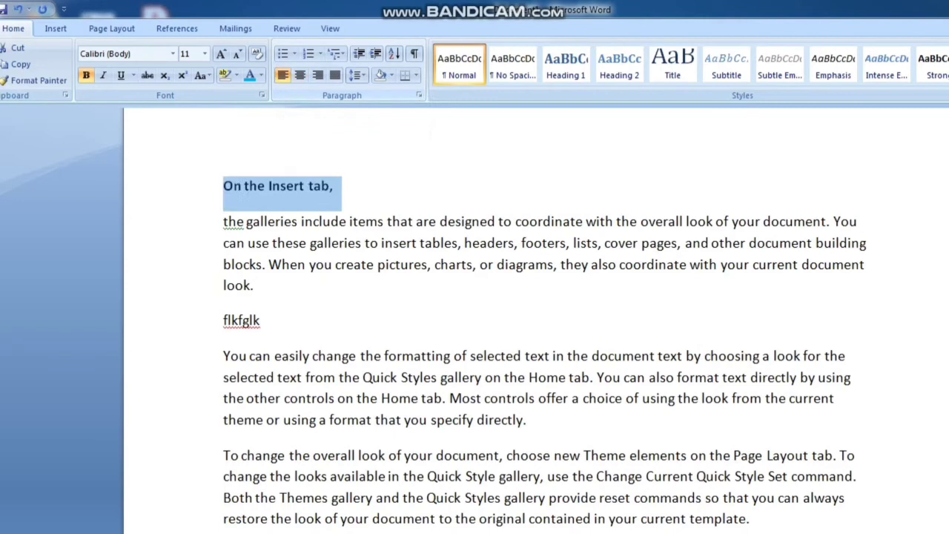
Step: Right-align the body paragraph that begins with "the galleries include items"
{"action": "left_click", "coordinate": [301, 243]}
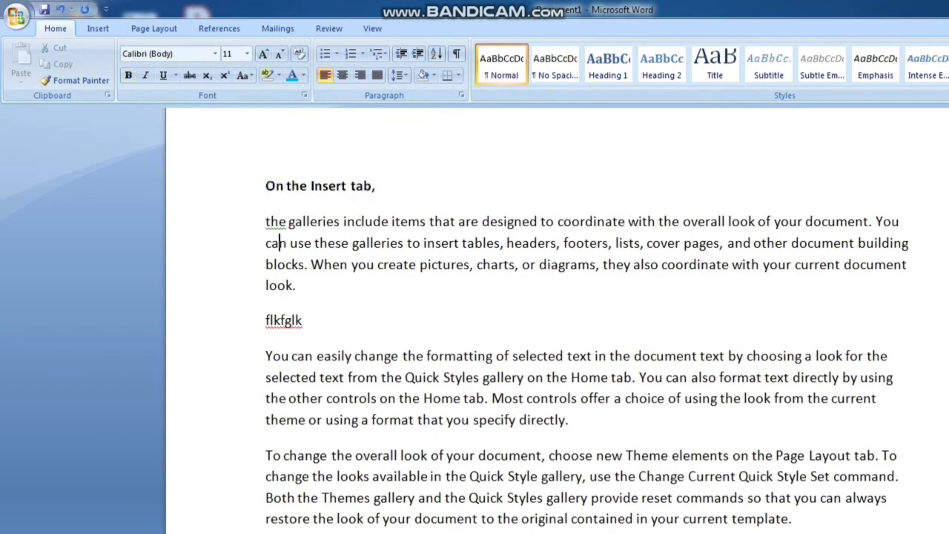
{"action": "left_click_drag", "start_coordinate": [230, 242], "coordinate": [237, 242]}
{"action": "left_click_drag", "start_coordinate": [289, 264], "coordinate": [265, 221]}
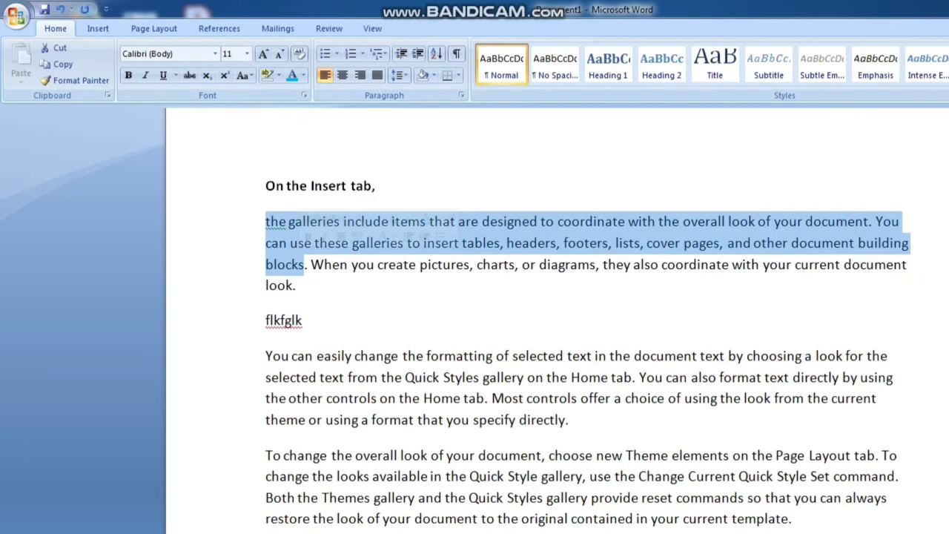
{"action": "key", "text": "ctrl+r"}
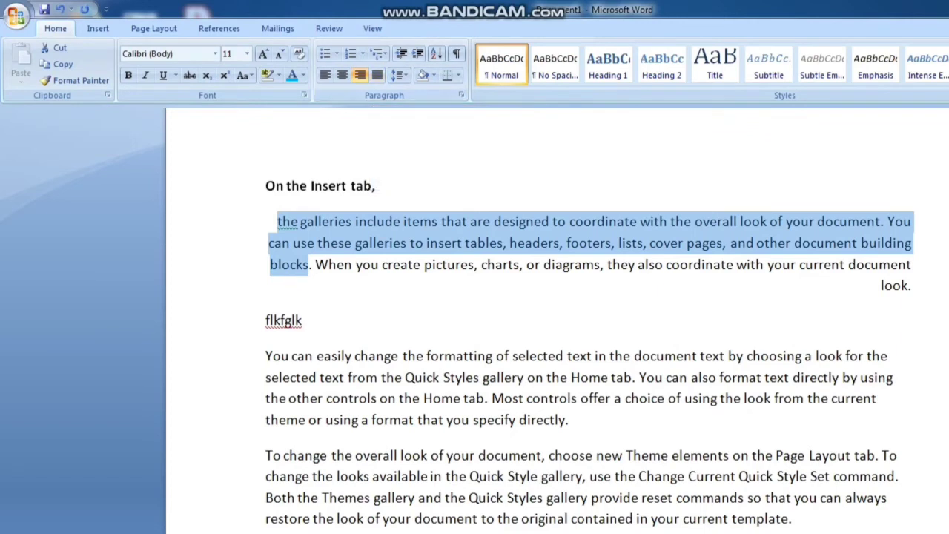
Step: Justify all body text from the paragraph beginning "the galleries" to the end of the document
{"action": "left_click_drag", "start_coordinate": [300, 221], "coordinate": [381, 265]}
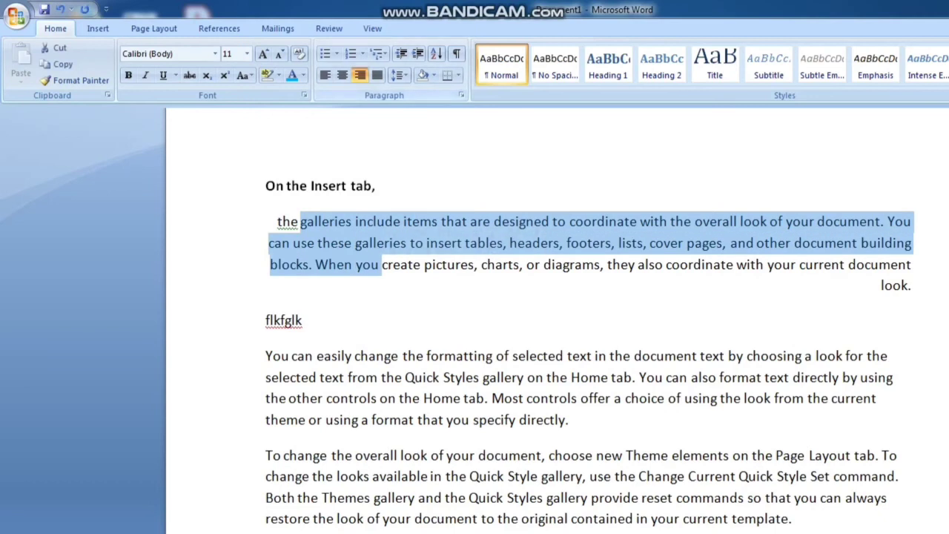
{"action": "key", "text": "ctrl+j"}
{"action": "left_click", "coordinate": [355, 265]}
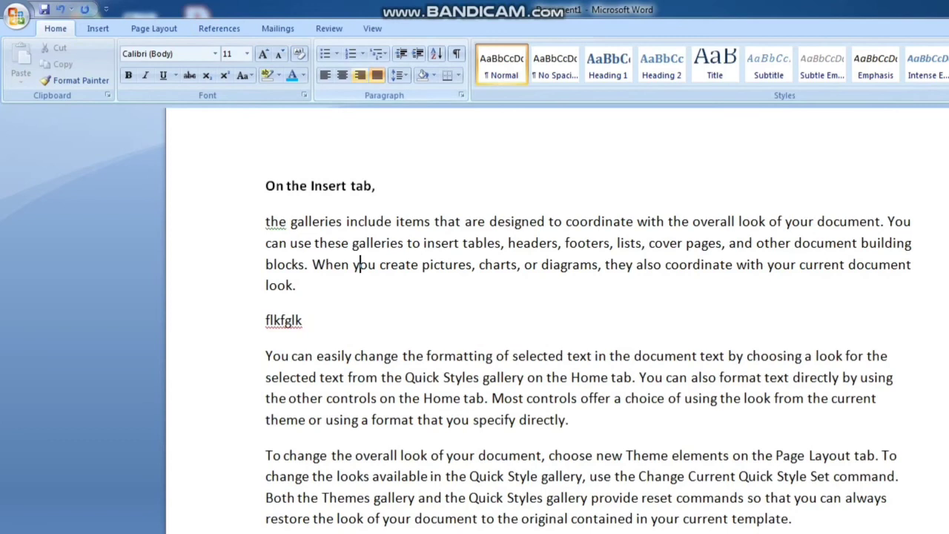
{"action": "left_click_drag", "start_coordinate": [290, 223], "coordinate": [788, 519]}
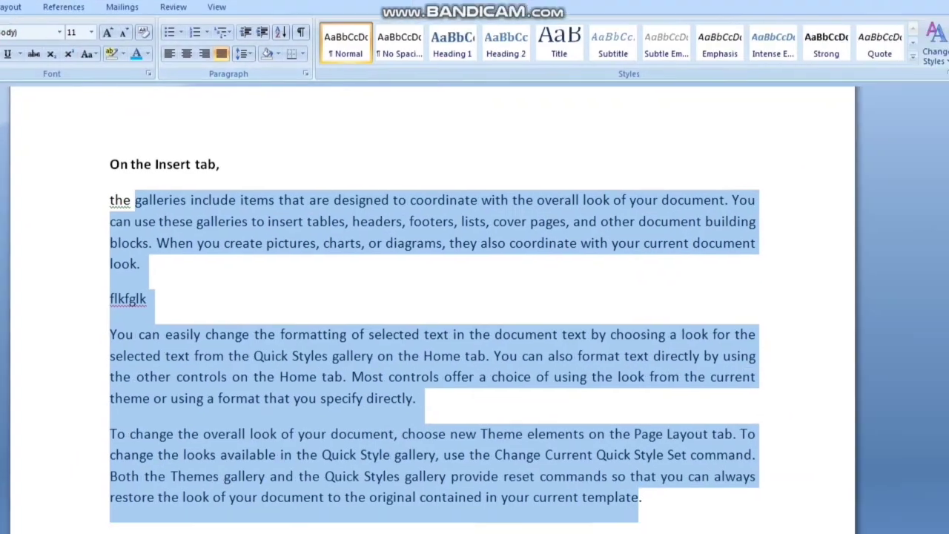
Step: Delete the "flkfglk" text and its empty line between the first two body paragraphs
{"action": "left_click", "coordinate": [659, 334]}
{"action": "left_click", "coordinate": [148, 299]}
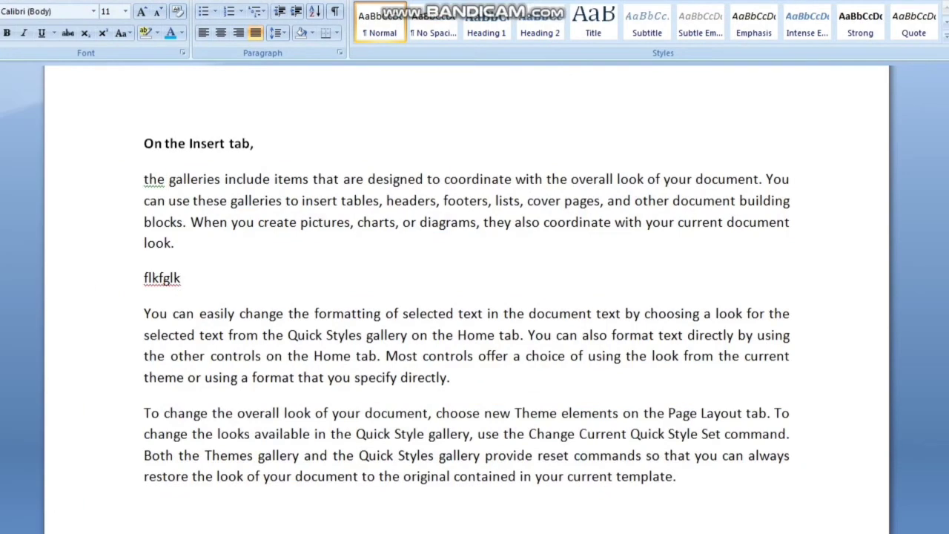
{"action": "key", "text": "BackSpace"}
{"action": "key", "text": "BackSpace"}
{"action": "key", "text": "BackSpace"}
{"action": "key", "text": "BackSpace"}
{"action": "key", "text": "BackSpace"}
{"action": "key", "text": "BackSpace"}
{"action": "key", "text": "BackSpace"}
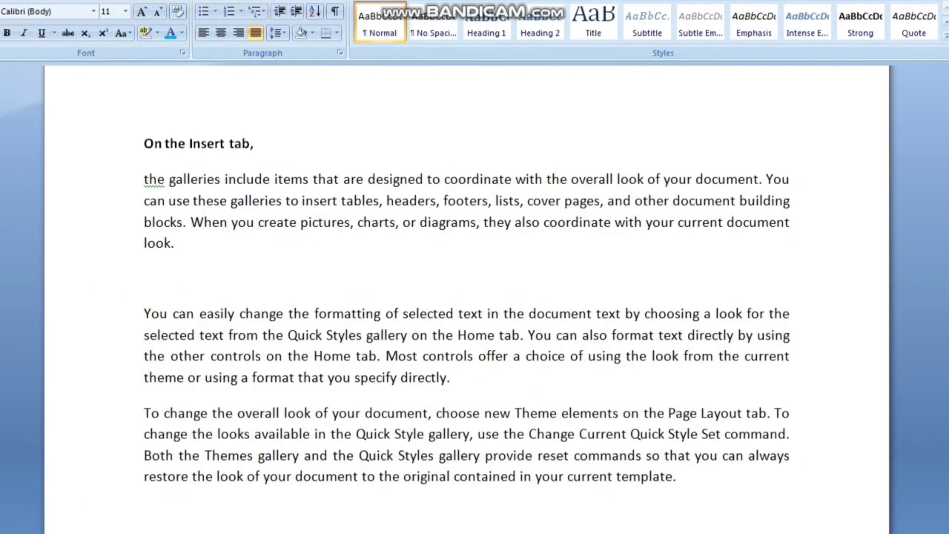
{"action": "key", "text": "BackSpace"}
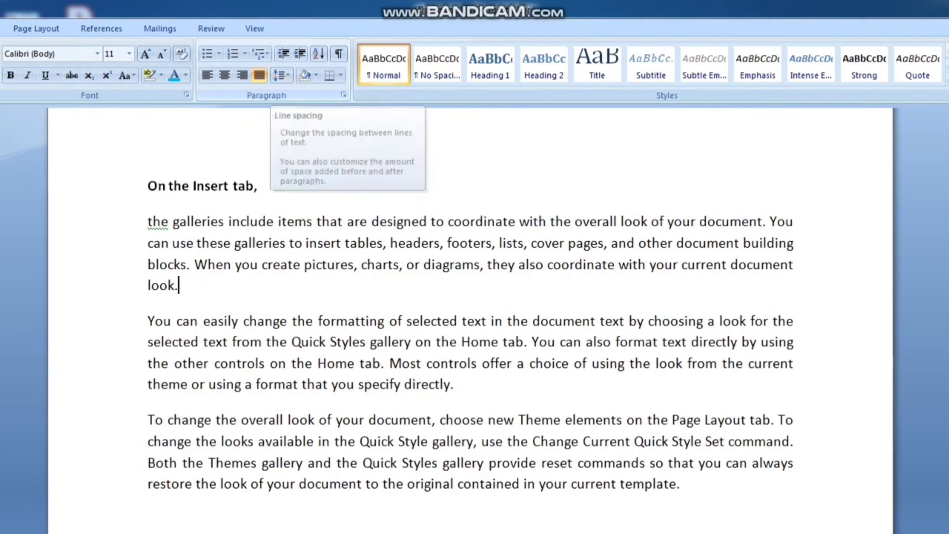
Step: Select the three body paragraphs below the bold heading line and set their line spacing to 1.5
{"action": "left_click_drag", "start_coordinate": [144, 186], "coordinate": [299, 264]}
{"action": "left_click_drag", "start_coordinate": [383, 264], "coordinate": [261, 289]}
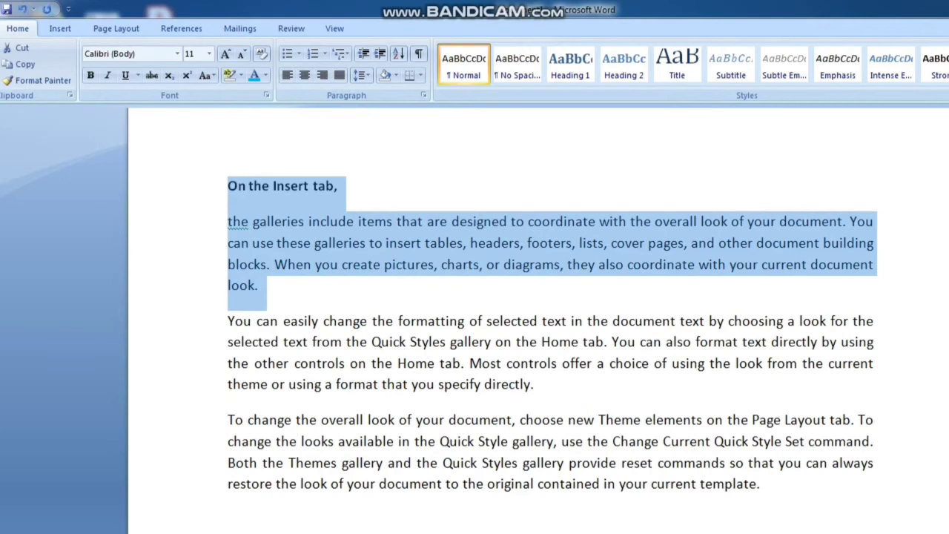
{"action": "left_click_drag", "start_coordinate": [275, 221], "coordinate": [312, 243]}
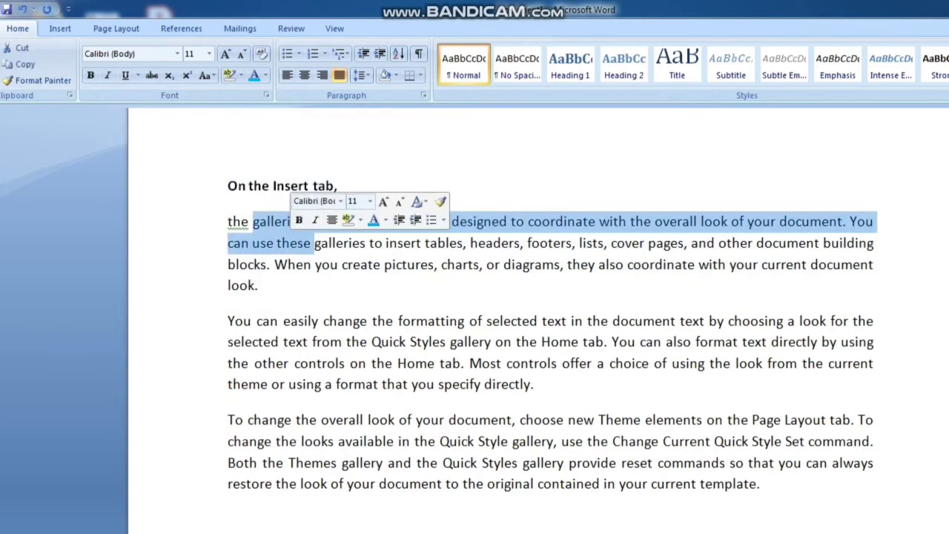
{"action": "left_click", "coordinate": [316, 264]}
{"action": "left_click_drag", "start_coordinate": [275, 221], "coordinate": [336, 384]}
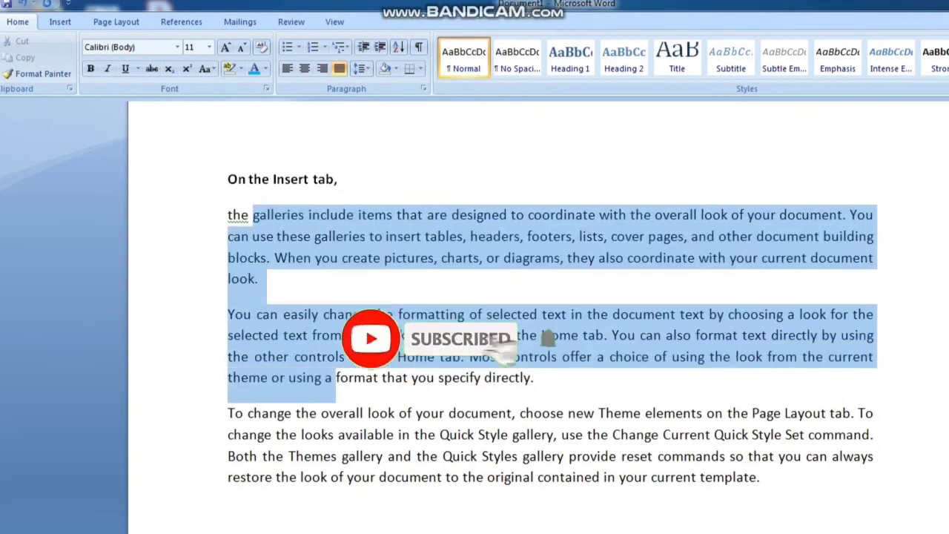
{"action": "left_click", "coordinate": [760, 475]}
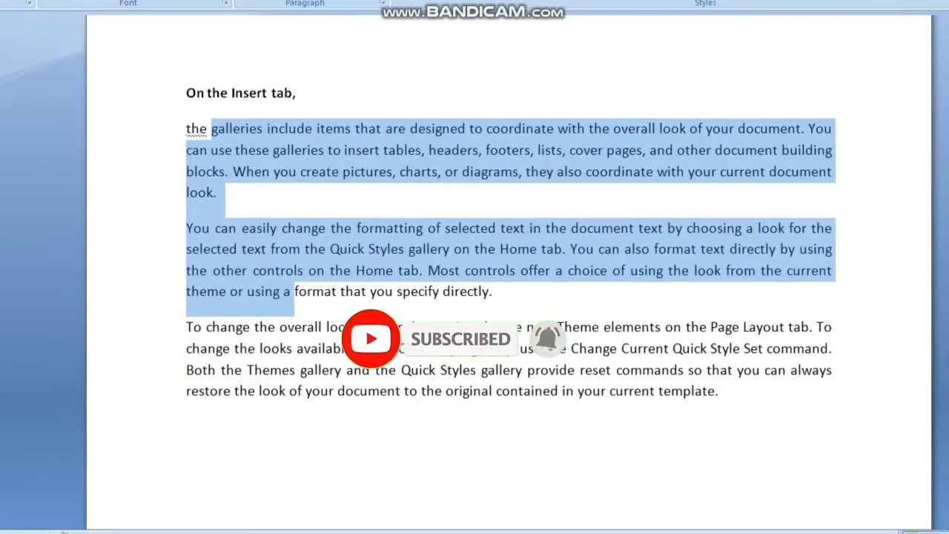
{"action": "left_click_drag", "start_coordinate": [687, 390], "coordinate": [151, 128]}
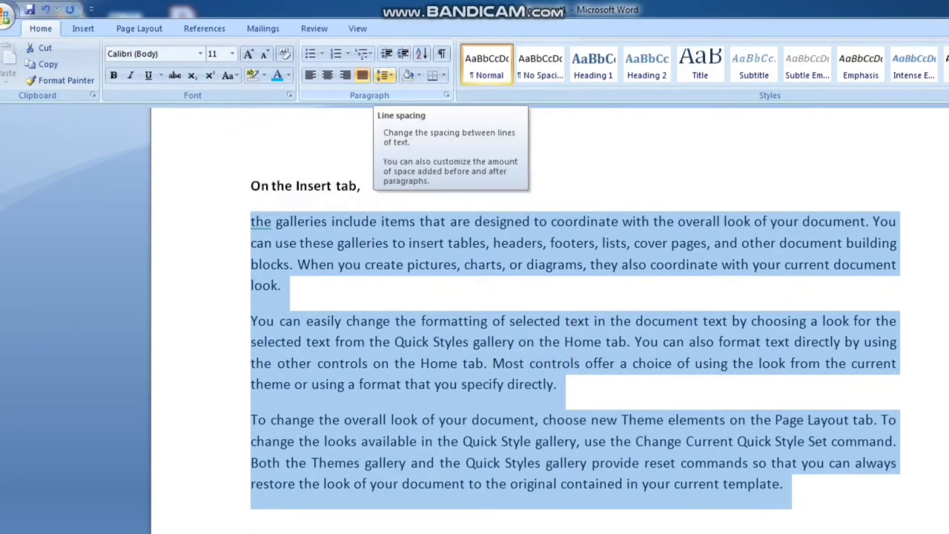
{"action": "left_click", "coordinate": [383, 75]}
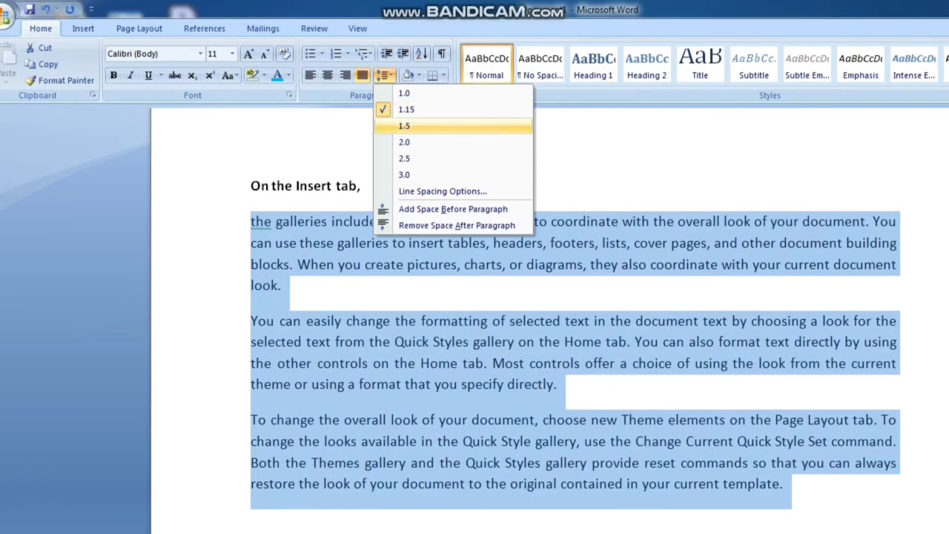
{"action": "left_click", "coordinate": [404, 126]}
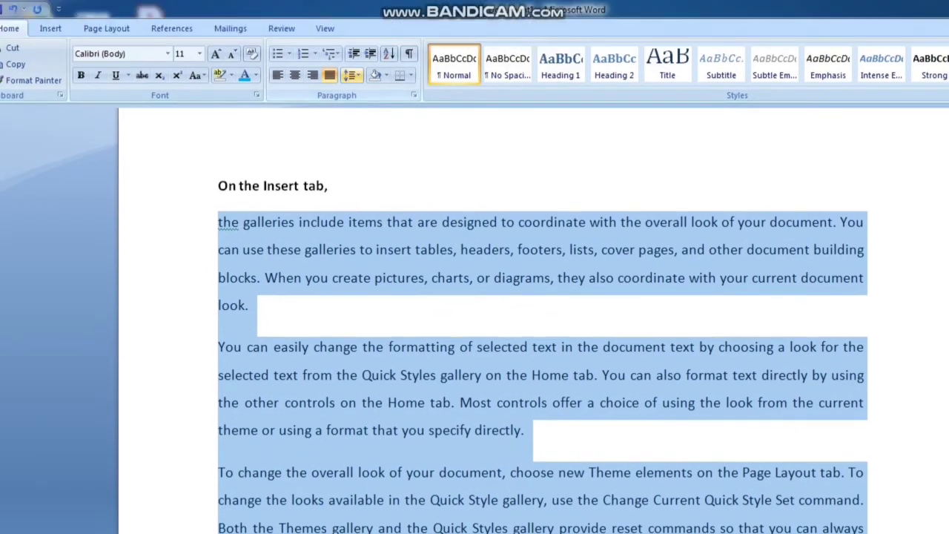
Step: Try line spacings of 2.0 and 2.5 on the selected body paragraphs, ending on 1.15
{"action": "left_click", "coordinate": [352, 49]}
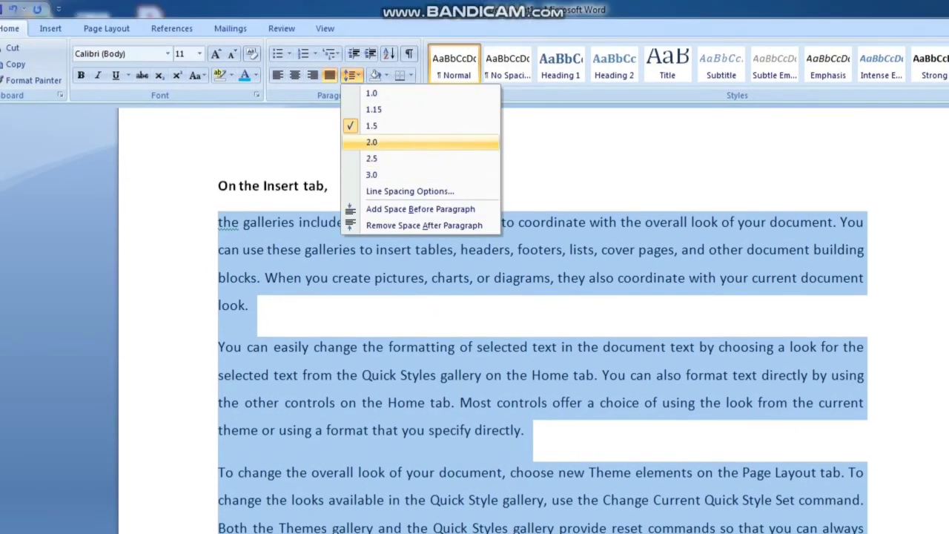
{"action": "left_click", "coordinate": [372, 141]}
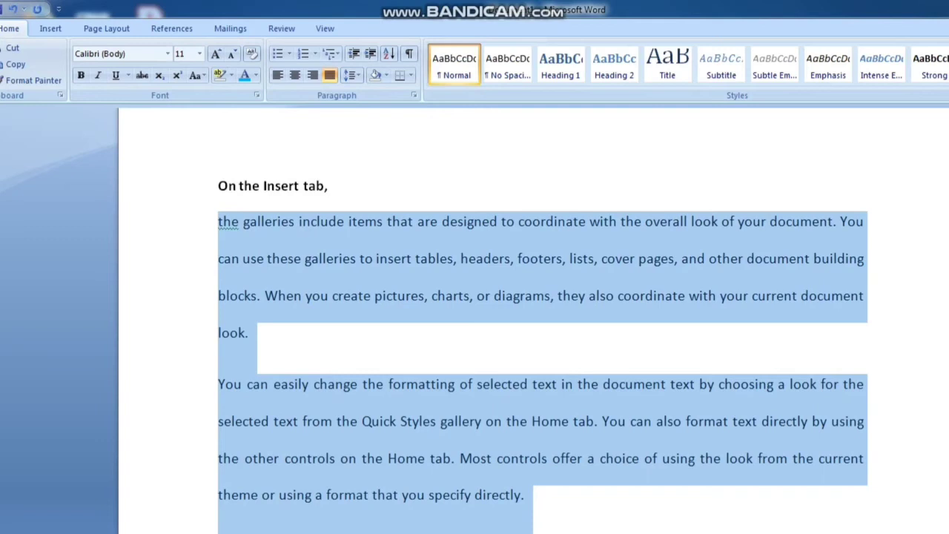
{"action": "left_click", "coordinate": [352, 75]}
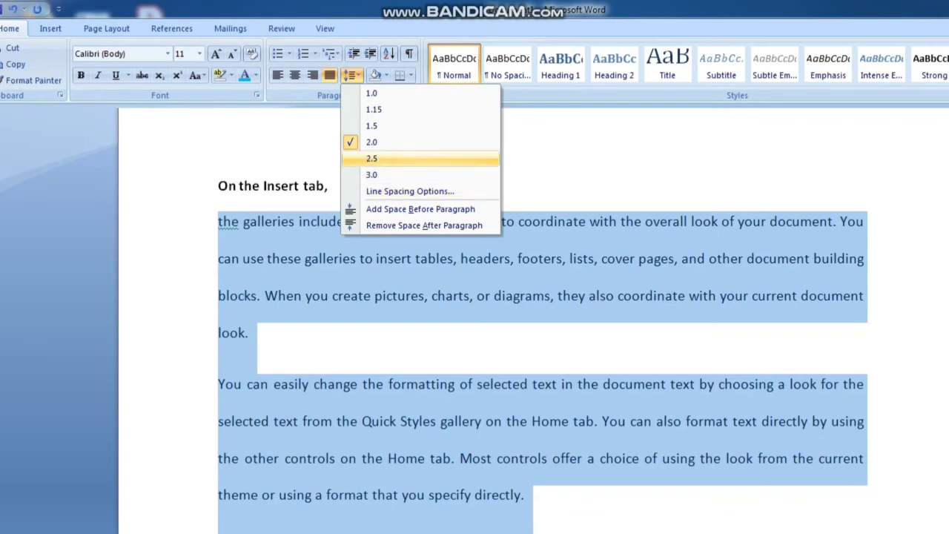
{"action": "left_click", "coordinate": [386, 158]}
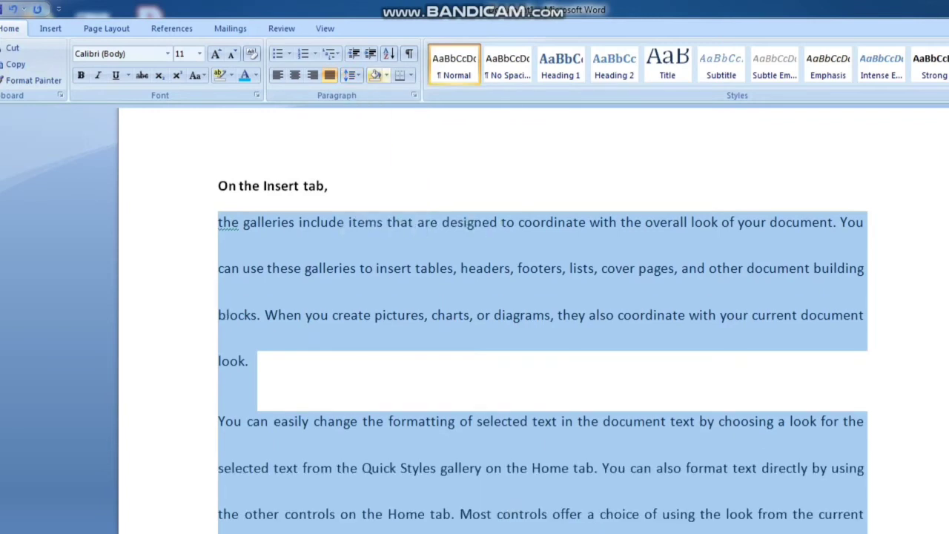
{"action": "left_click", "coordinate": [351, 75]}
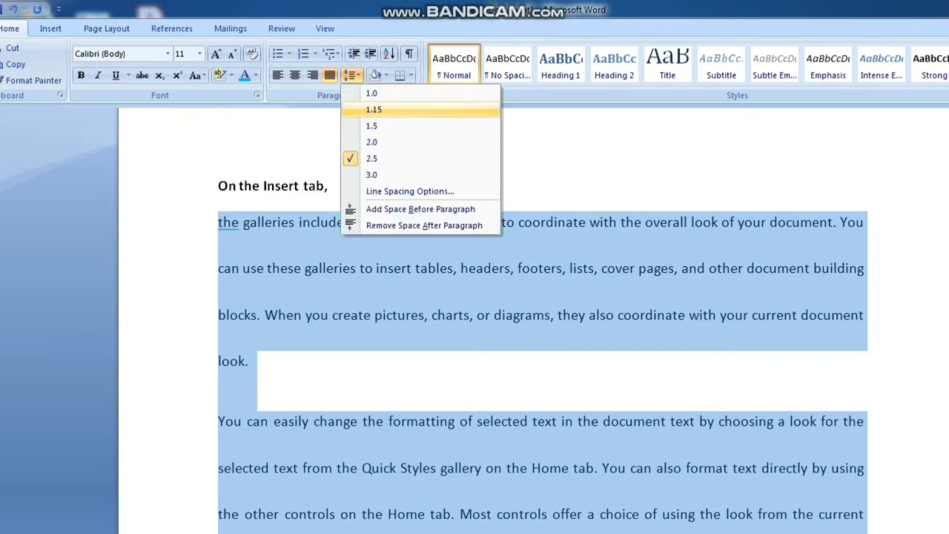
{"action": "left_click", "coordinate": [374, 109]}
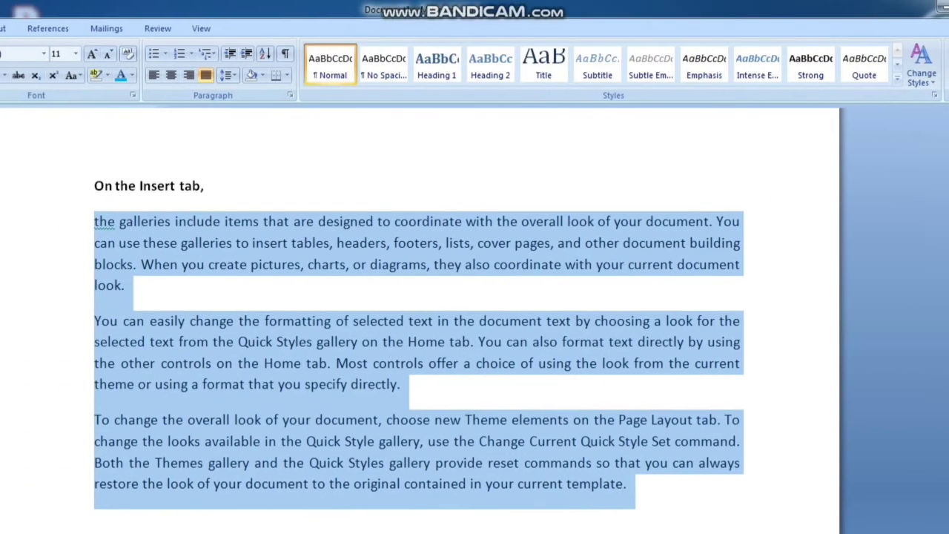
Step: Try left and right indents of -0.1" for the selected paragraphs in the line spacing options, discarding the changes
{"action": "left_click", "coordinate": [226, 75]}
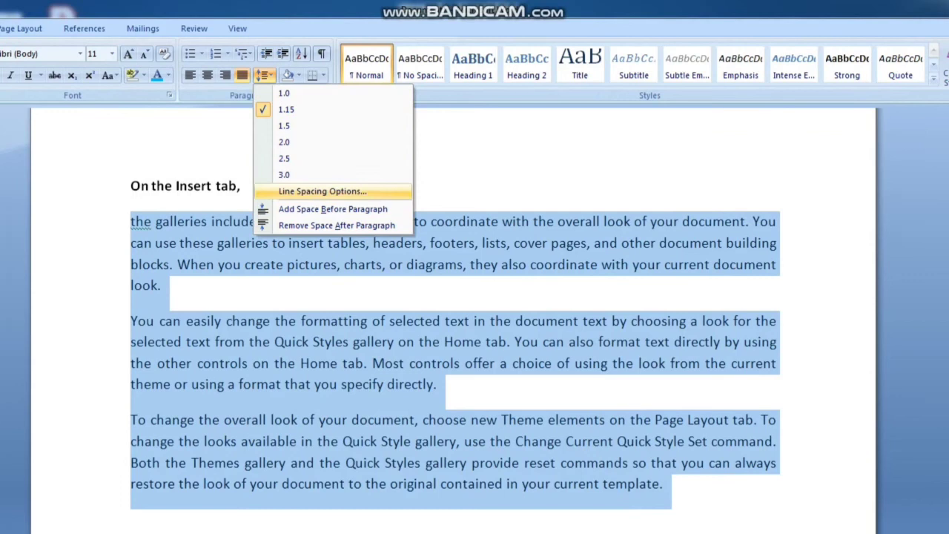
{"action": "left_click", "coordinate": [323, 191]}
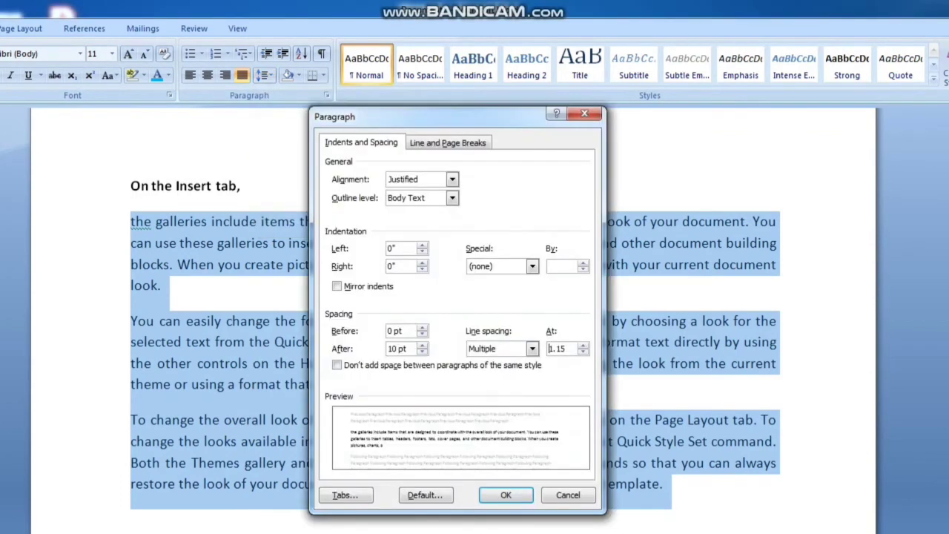
{"action": "left_click", "coordinate": [422, 245]}
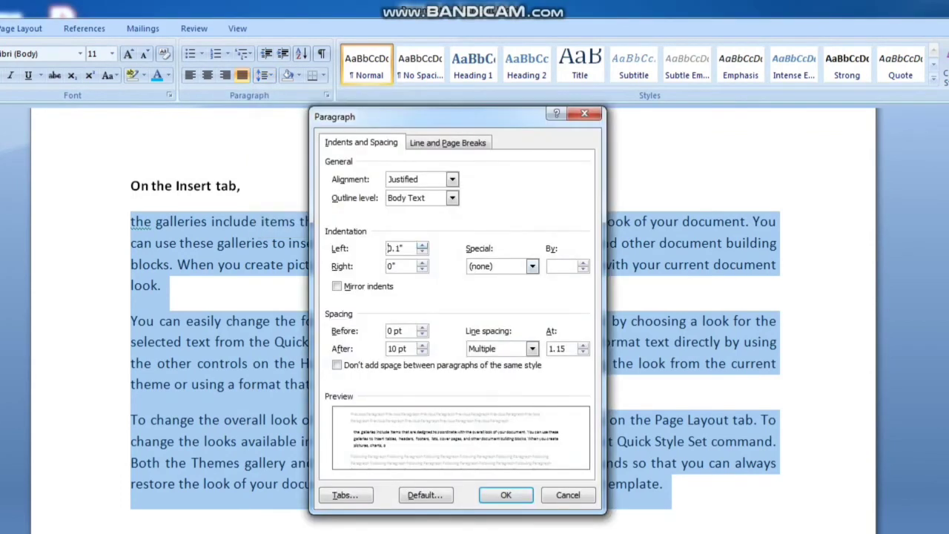
{"action": "left_click", "coordinate": [422, 252]}
{"action": "left_click", "coordinate": [422, 244]}
{"action": "left_click", "coordinate": [422, 251]}
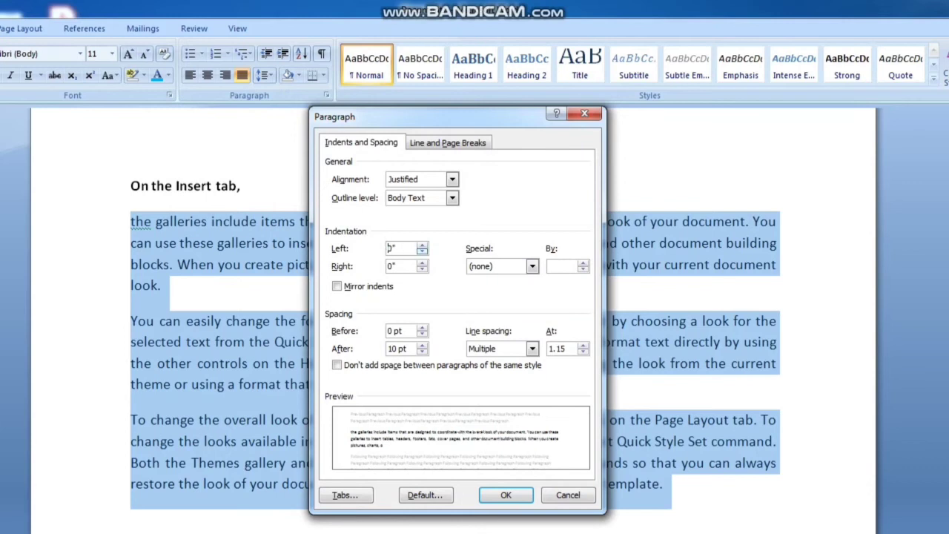
{"action": "left_click", "coordinate": [422, 252]}
{"action": "left_click", "coordinate": [422, 262]}
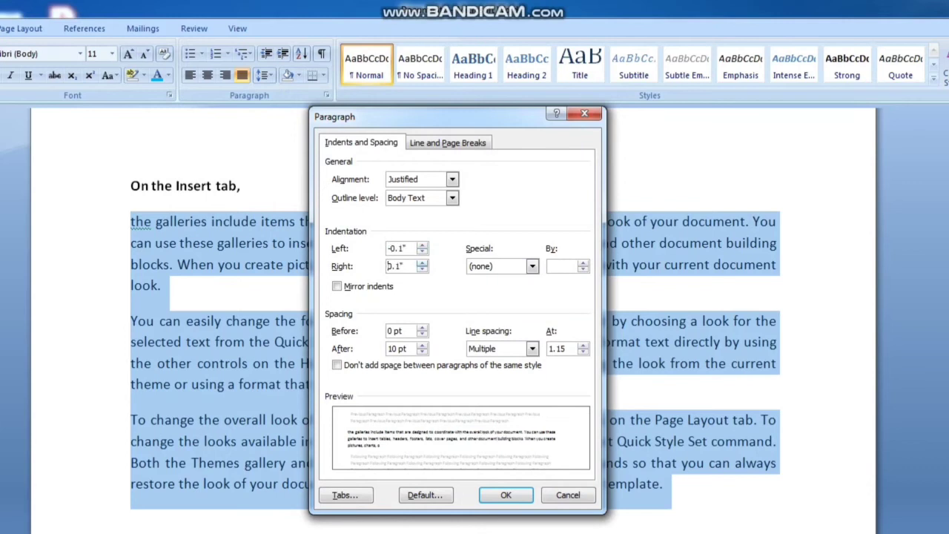
{"action": "left_click", "coordinate": [422, 269]}
{"action": "left_click", "coordinate": [422, 269]}
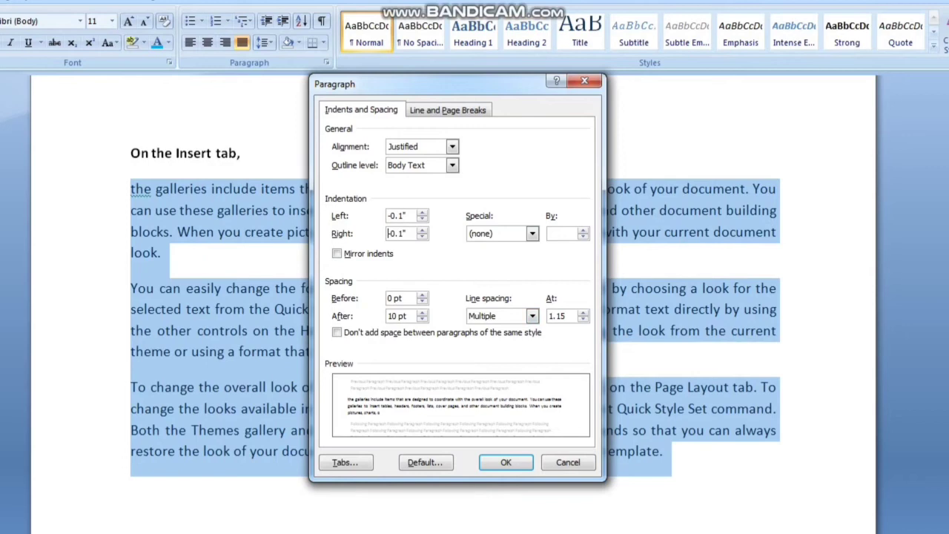
{"action": "left_click", "coordinate": [421, 301]}
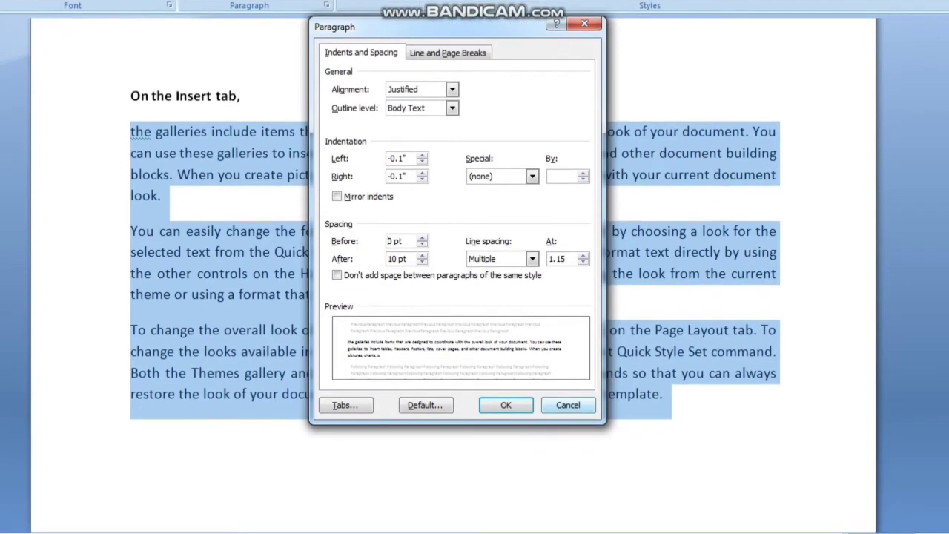
{"action": "left_click", "coordinate": [569, 406]}
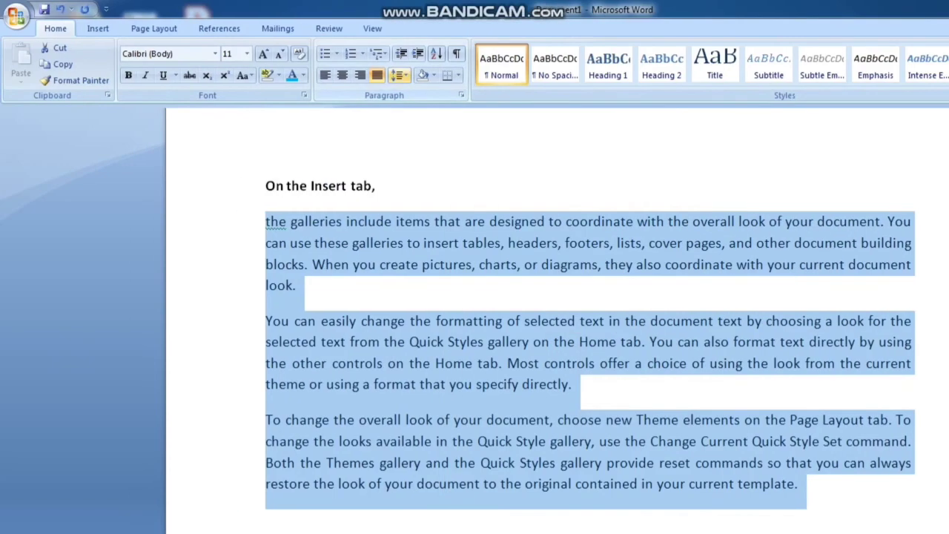
Step: Remove and re-add the space after the three selected body paragraphs twice, ending with the space removed
{"action": "left_click", "coordinate": [398, 75]}
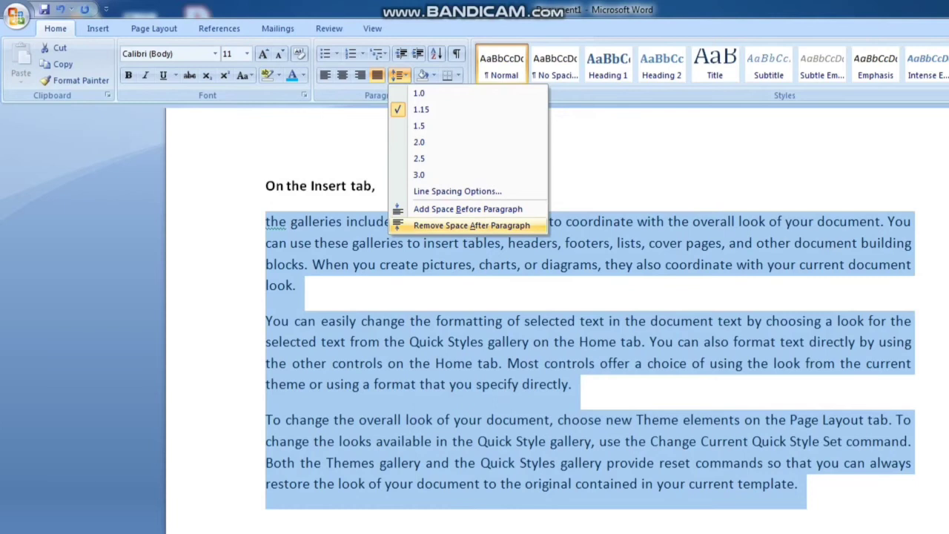
{"action": "left_click", "coordinate": [471, 224]}
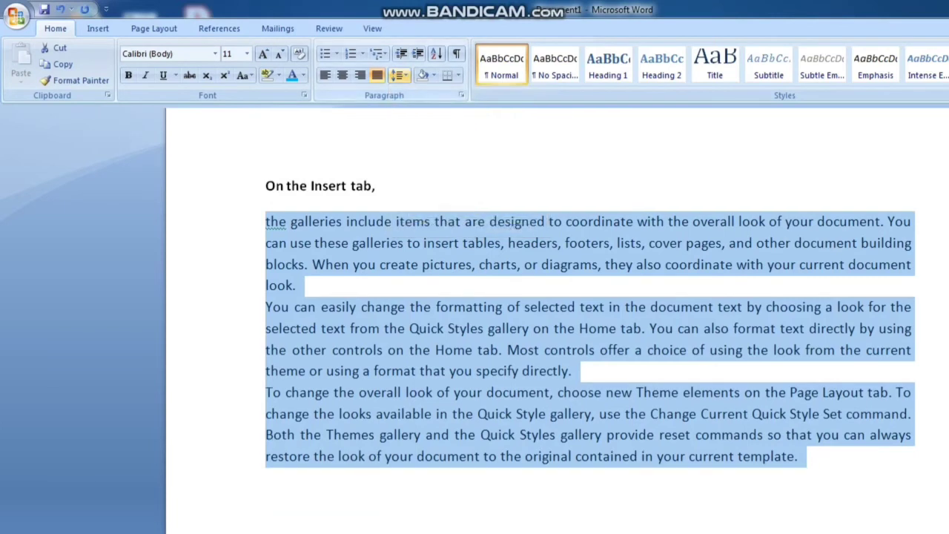
{"action": "left_click", "coordinate": [398, 75]}
{"action": "left_click", "coordinate": [464, 225]}
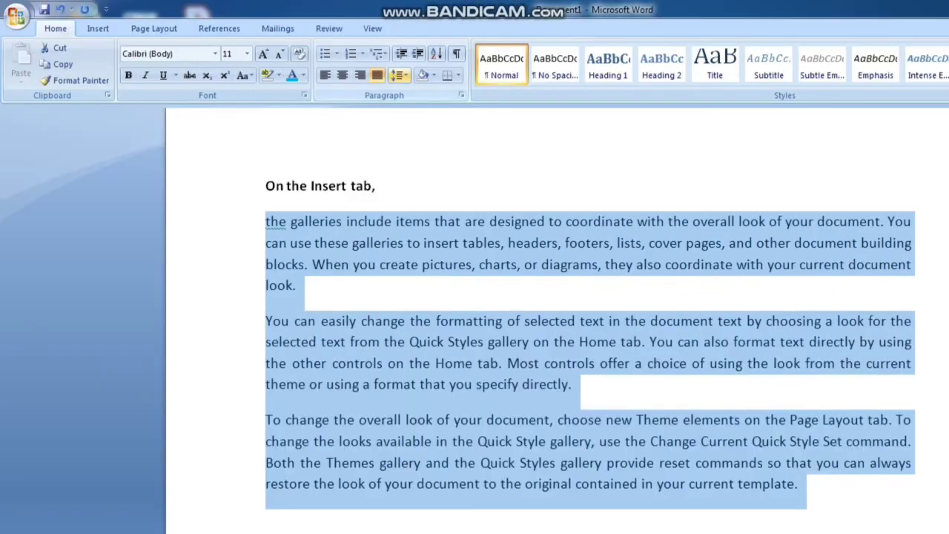
{"action": "left_click", "coordinate": [397, 75]}
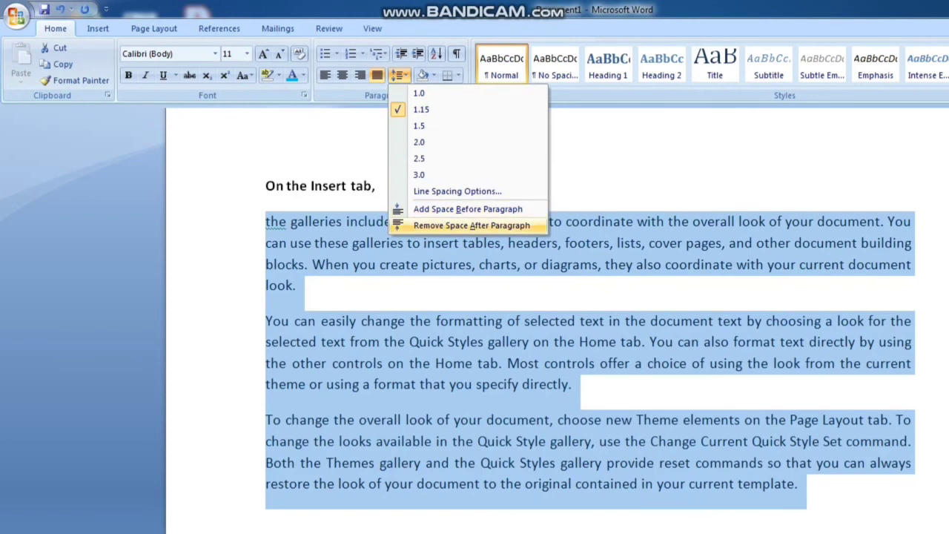
{"action": "left_click", "coordinate": [472, 225]}
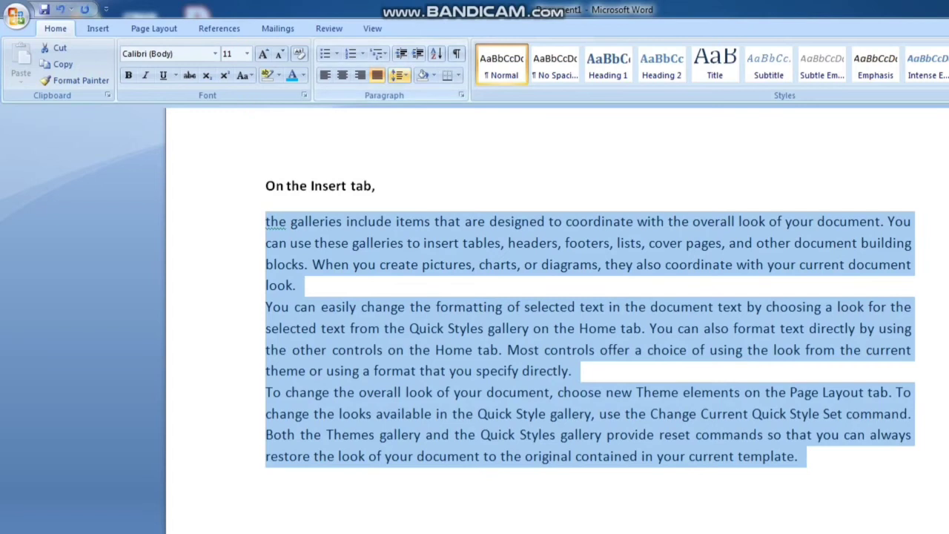
{"action": "left_click", "coordinate": [398, 75]}
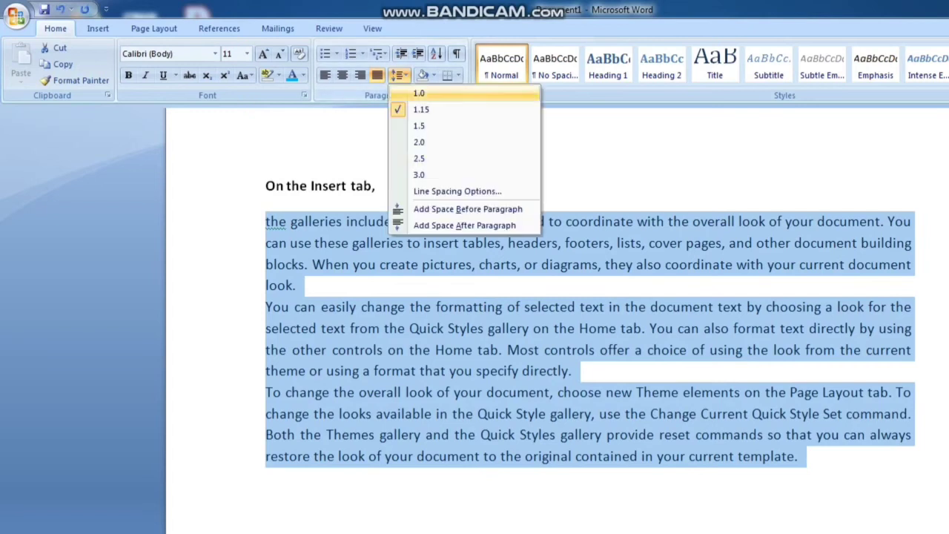
{"action": "left_click", "coordinate": [464, 225]}
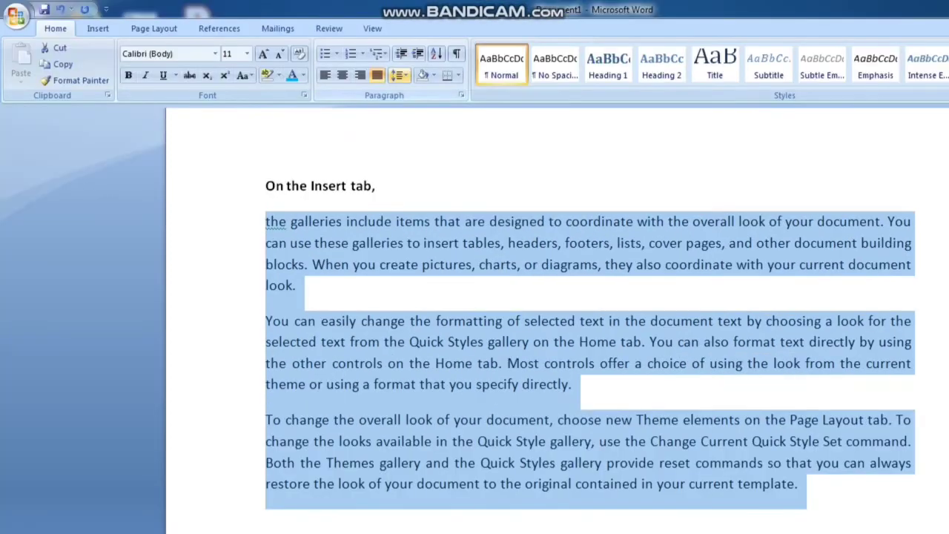
{"action": "left_click", "coordinate": [398, 75]}
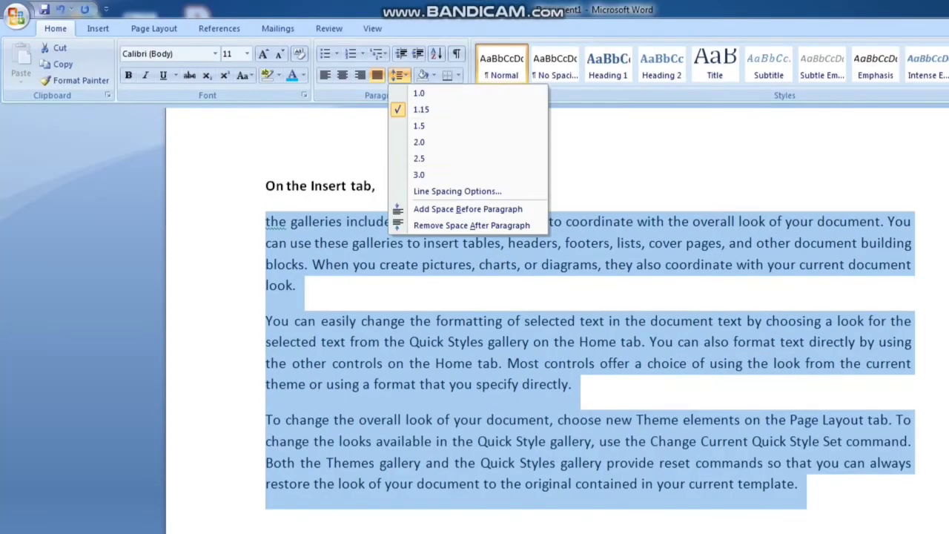
{"action": "left_click", "coordinate": [472, 225]}
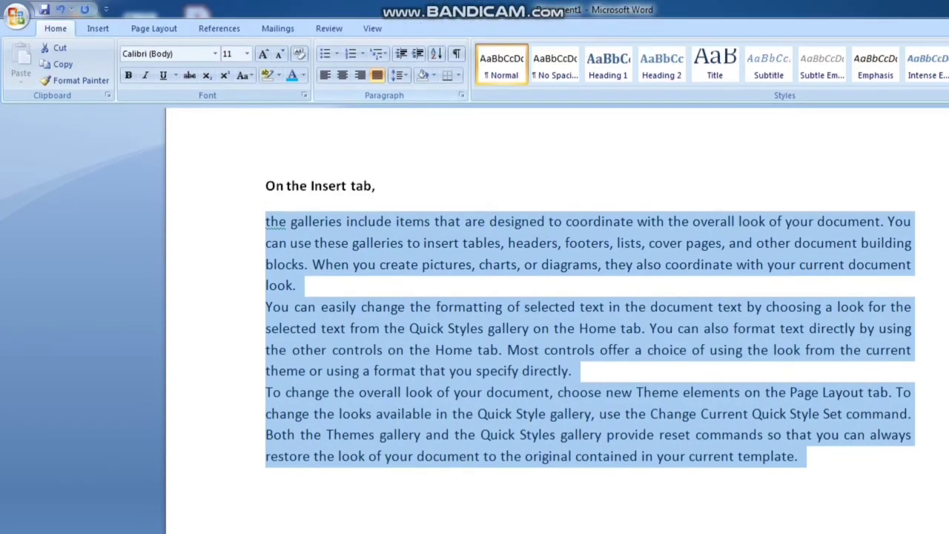
Step: Add space before the selected body paragraphs and remove it again
{"action": "left_click", "coordinate": [398, 53]}
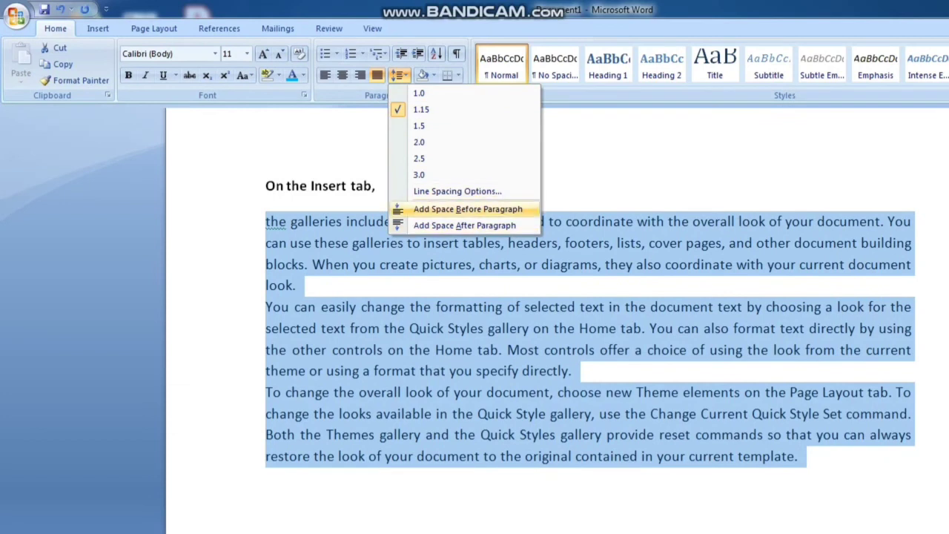
{"action": "left_click", "coordinate": [468, 208]}
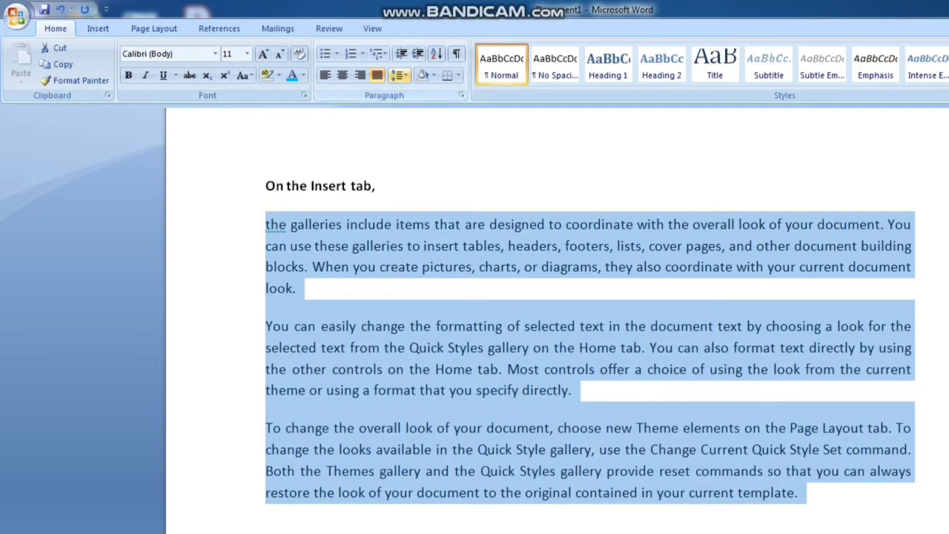
{"action": "left_click", "coordinate": [398, 75]}
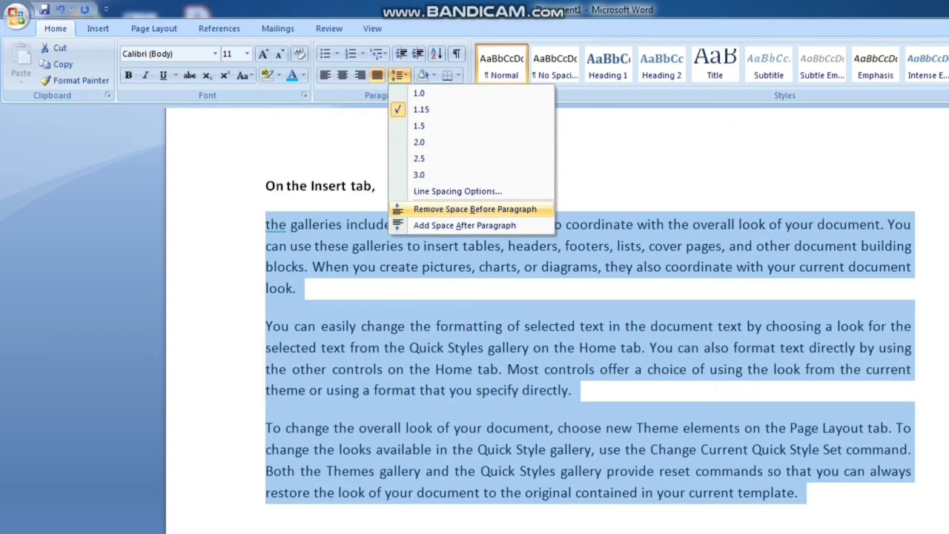
{"action": "left_click", "coordinate": [475, 209]}
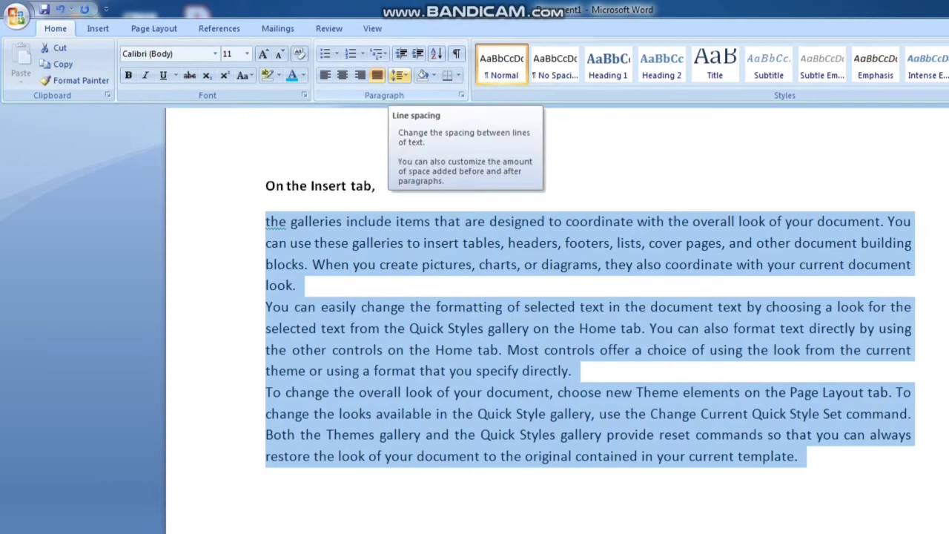
Step: Apply yellow shading to the words "galleries include" in the first body paragraph
{"action": "left_click", "coordinate": [296, 285]}
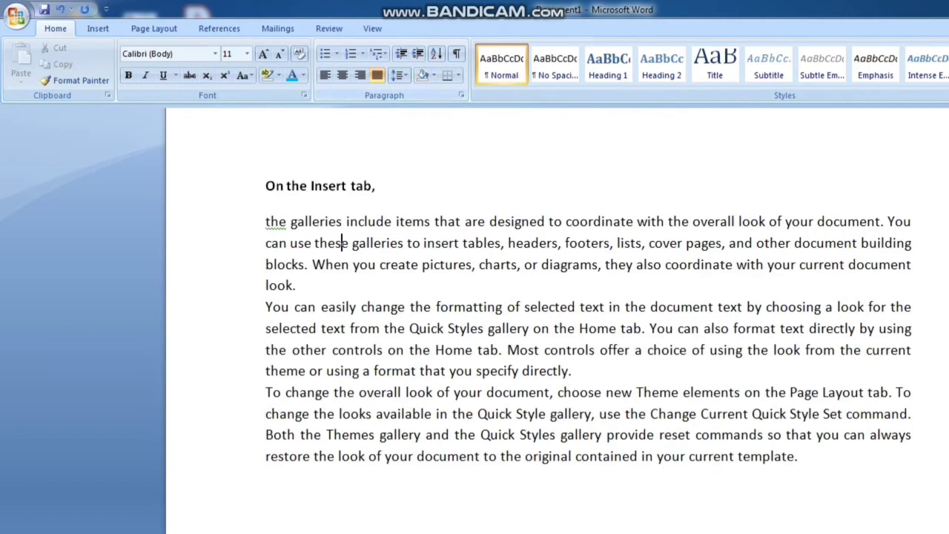
{"action": "left_click_drag", "start_coordinate": [314, 244], "coordinate": [461, 245]}
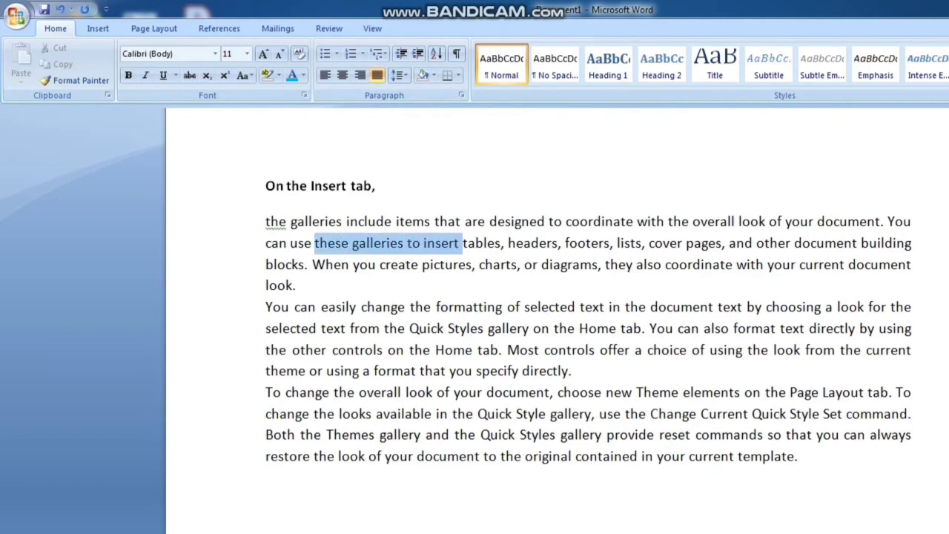
{"action": "left_click", "coordinate": [307, 243]}
{"action": "left_click_drag", "start_coordinate": [291, 221], "coordinate": [393, 222]}
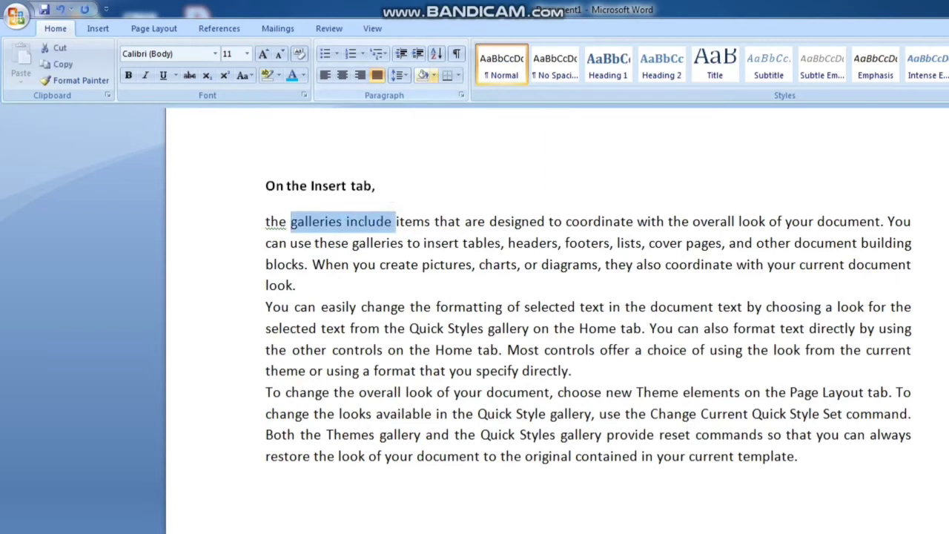
{"action": "left_click", "coordinate": [433, 75]}
{"action": "left_click", "coordinate": [459, 186]}
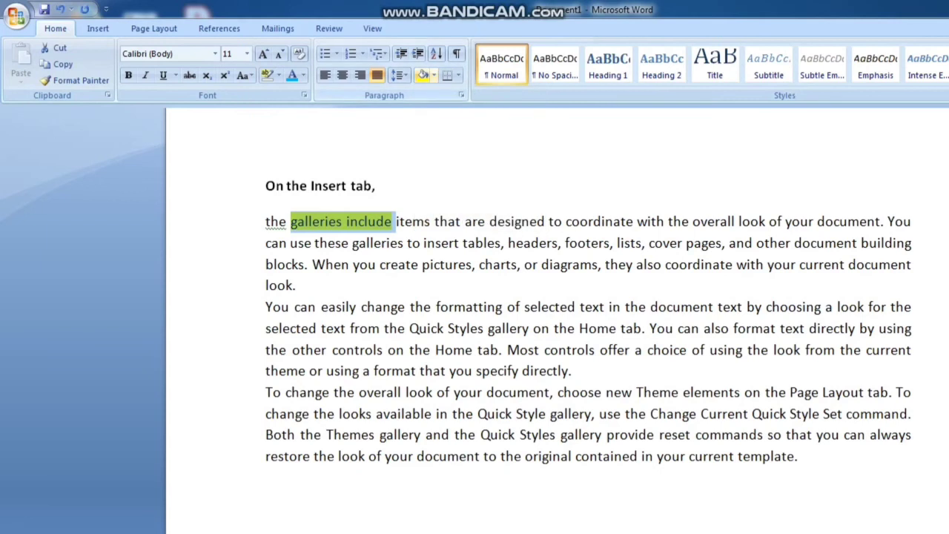
{"action": "left_click", "coordinate": [433, 75]}
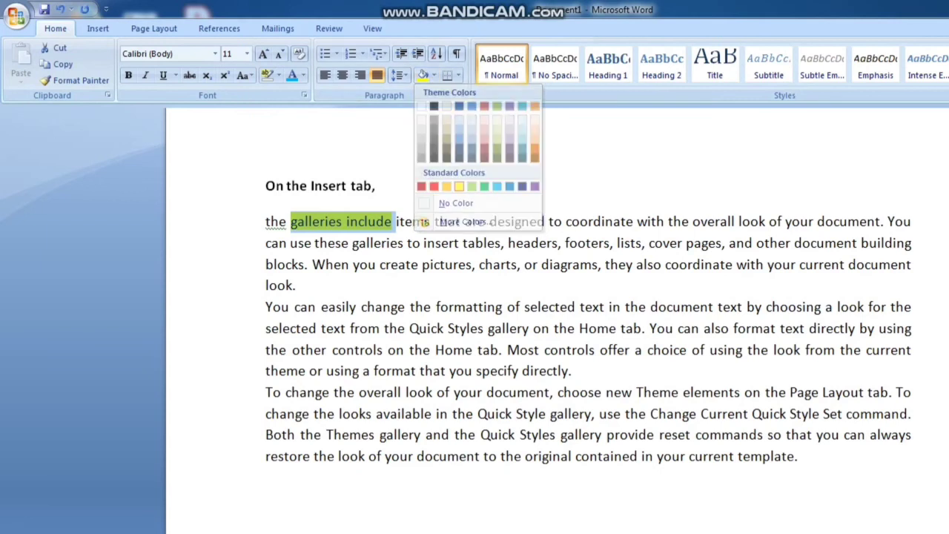
{"action": "mouse_move", "coordinate": [266, 220]}
{"action": "left_mouse_down"}
{"action": "mouse_move", "coordinate": [417, 264]}
{"action": "mouse_move", "coordinate": [296, 285]}
{"action": "left_mouse_up"}
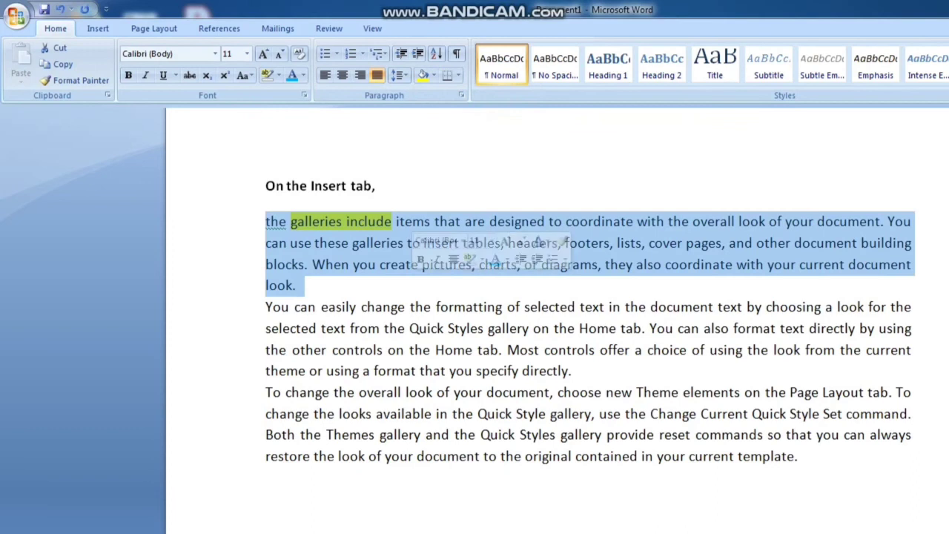
{"action": "left_click", "coordinate": [398, 75]}
{"action": "left_click", "coordinate": [433, 75]}
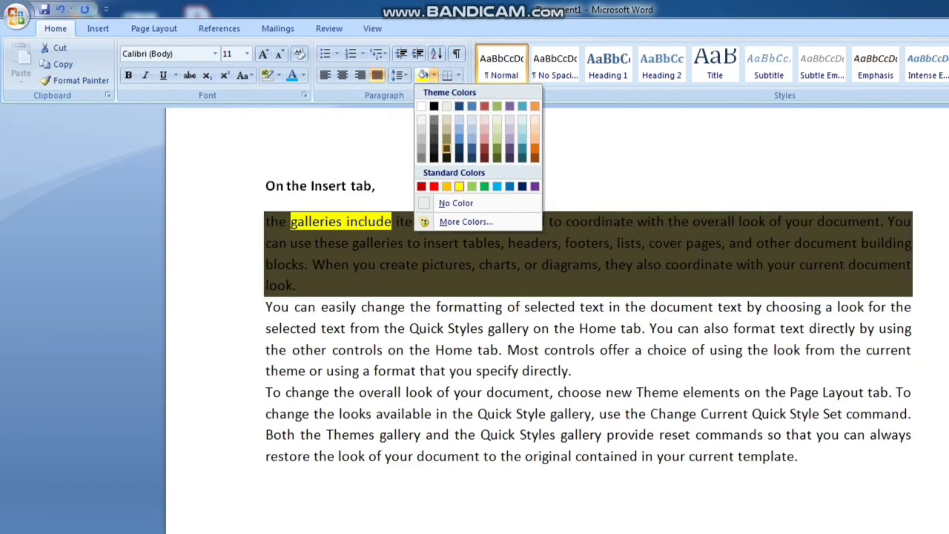
{"action": "key", "text": "Escape"}
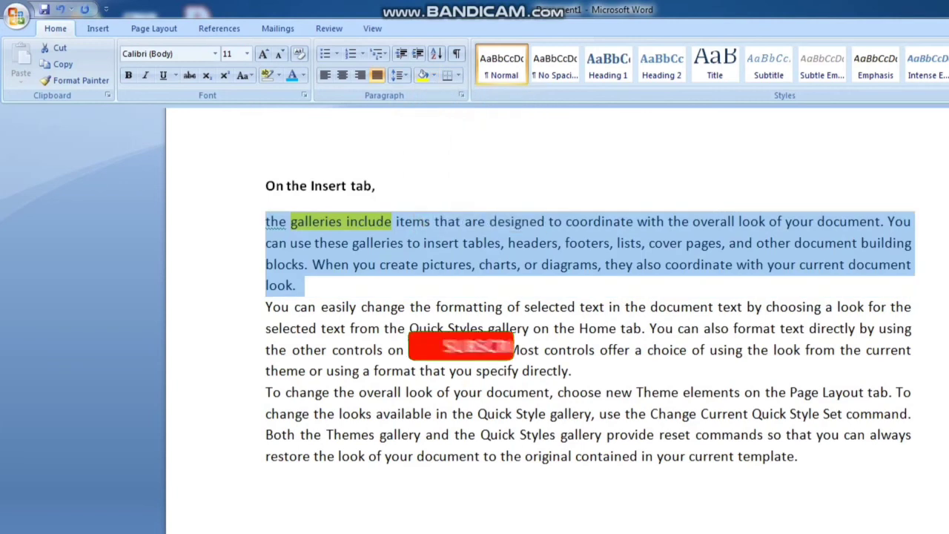
Step: Clear the shading from the words "galleries include" by setting it to No Color
{"action": "left_click", "coordinate": [292, 223]}
{"action": "left_click_drag", "start_coordinate": [292, 222], "coordinate": [394, 222]}
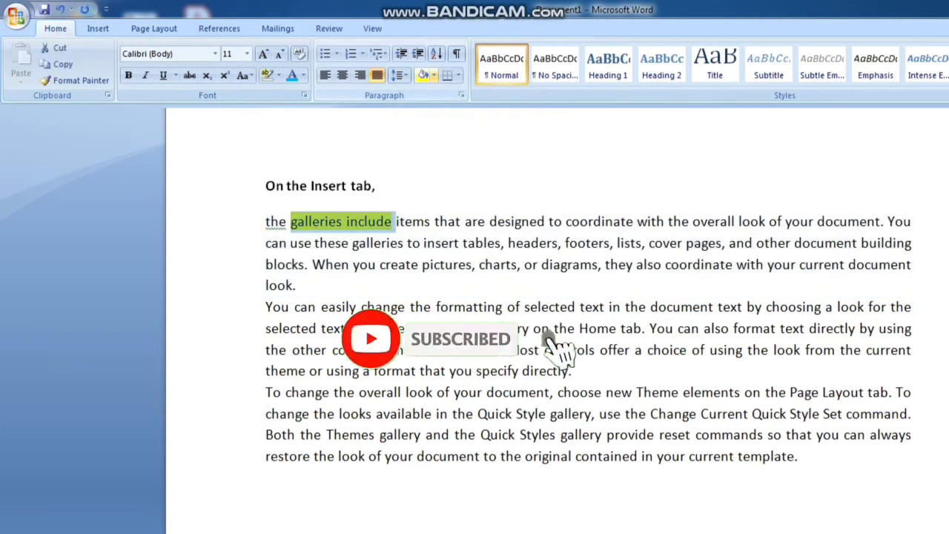
{"action": "left_click", "coordinate": [433, 75]}
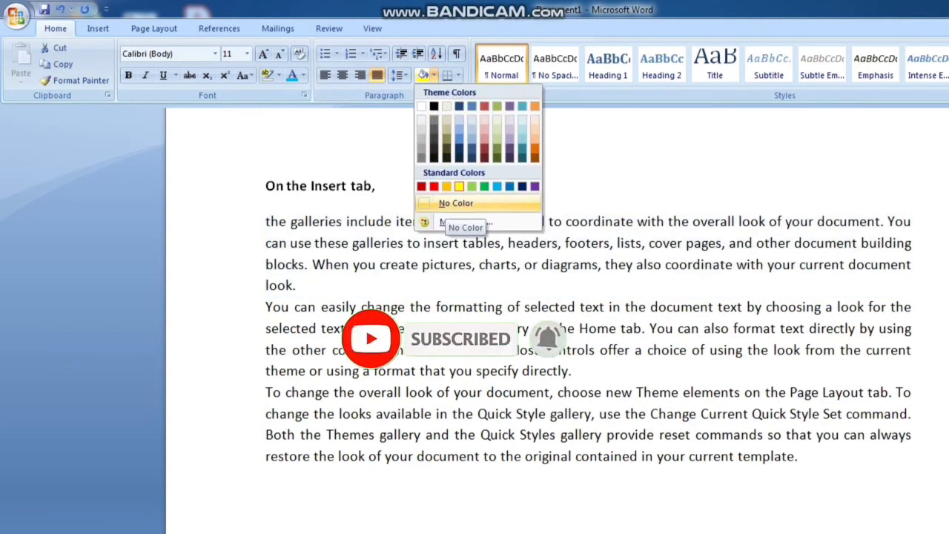
{"action": "left_click", "coordinate": [445, 205]}
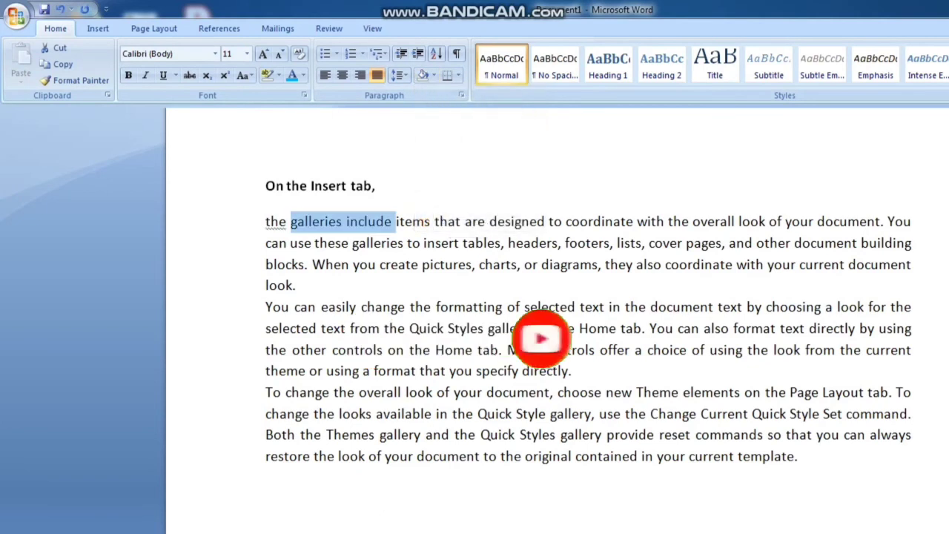
Step: Apply Black, Text 1 shading to the whole first body paragraph below the bold heading line
{"action": "left_click", "coordinate": [269, 241]}
{"action": "left_click_drag", "start_coordinate": [265, 221], "coordinate": [296, 286]}
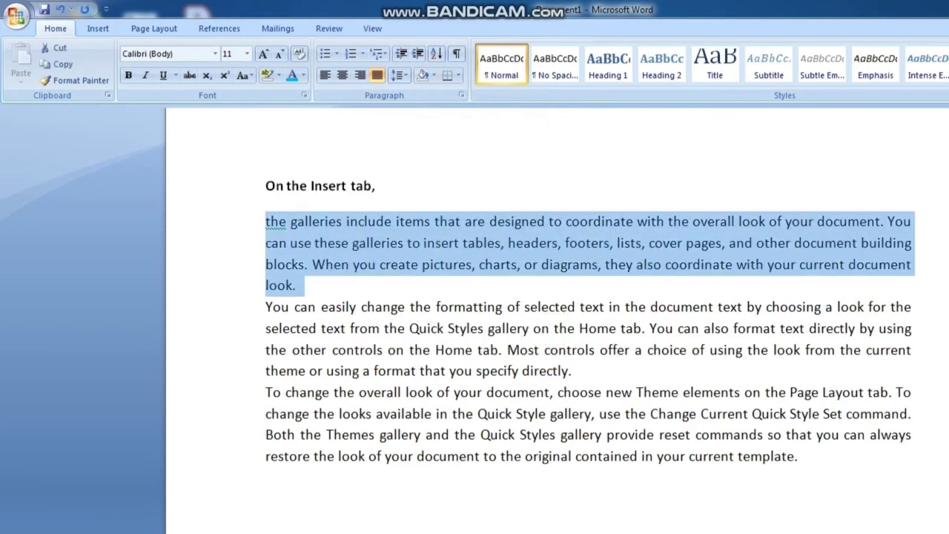
{"action": "left_click", "coordinate": [433, 75]}
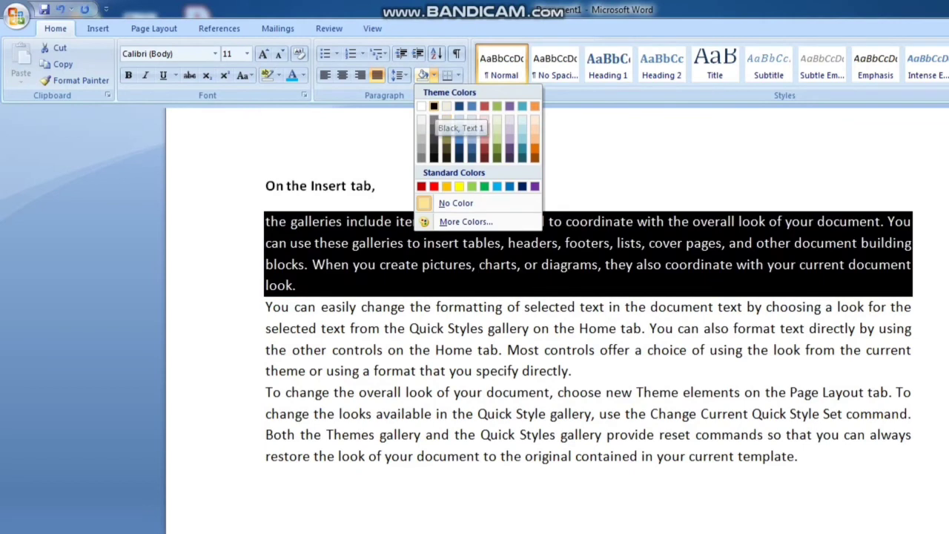
{"action": "left_click", "coordinate": [434, 106]}
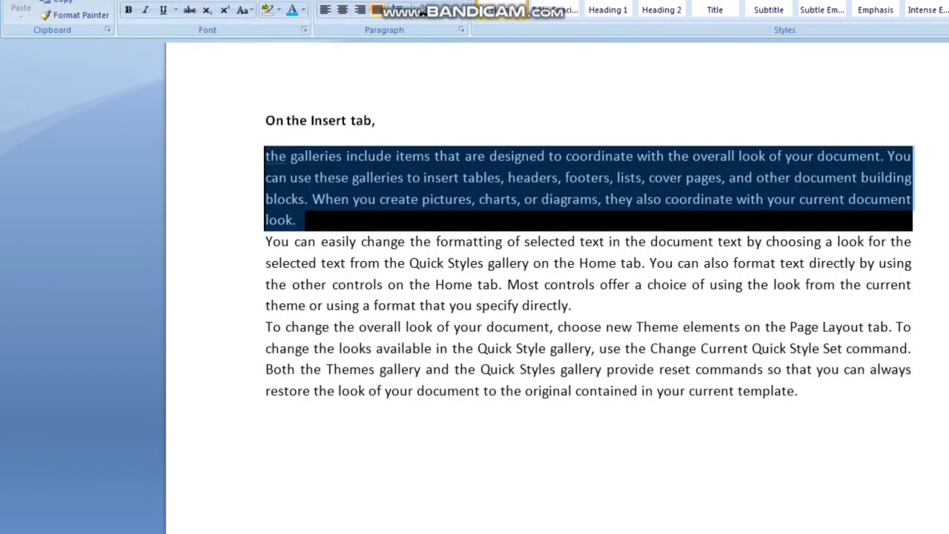
{"action": "left_click", "coordinate": [415, 350]}
{"action": "left_click_drag", "start_coordinate": [359, 371], "coordinate": [292, 350]}
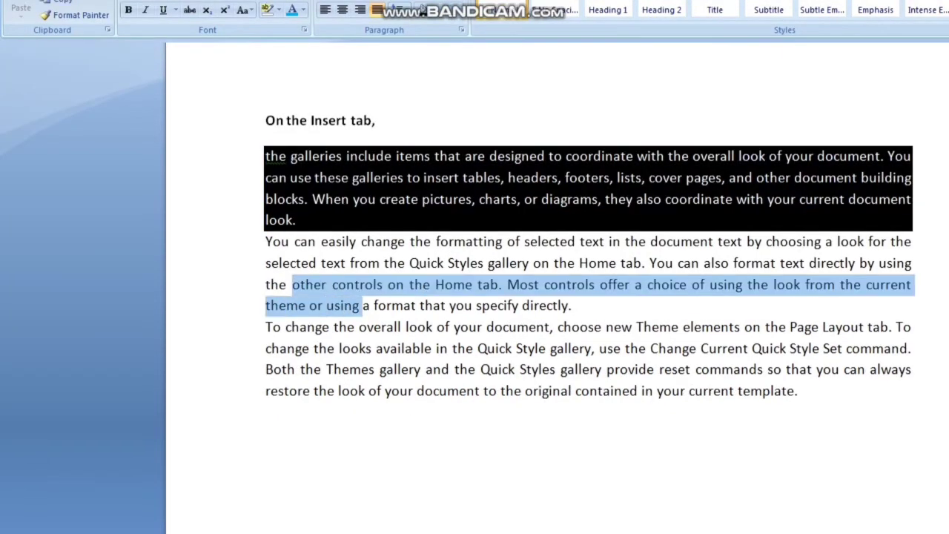
{"action": "left_click_drag", "start_coordinate": [361, 305], "coordinate": [433, 348]}
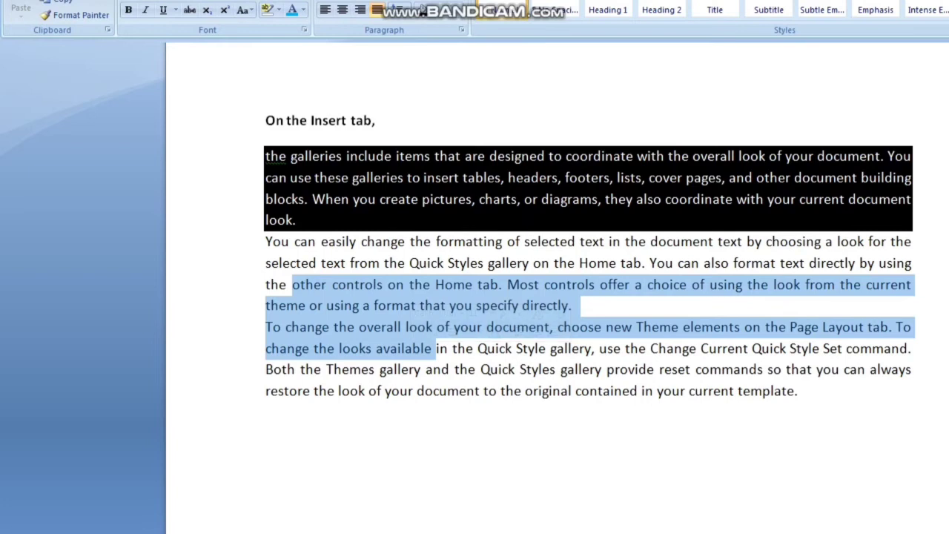
Step: Change the shading of the whole first body paragraph to the standard color blue
{"action": "left_click_drag", "start_coordinate": [297, 220], "coordinate": [265, 158]}
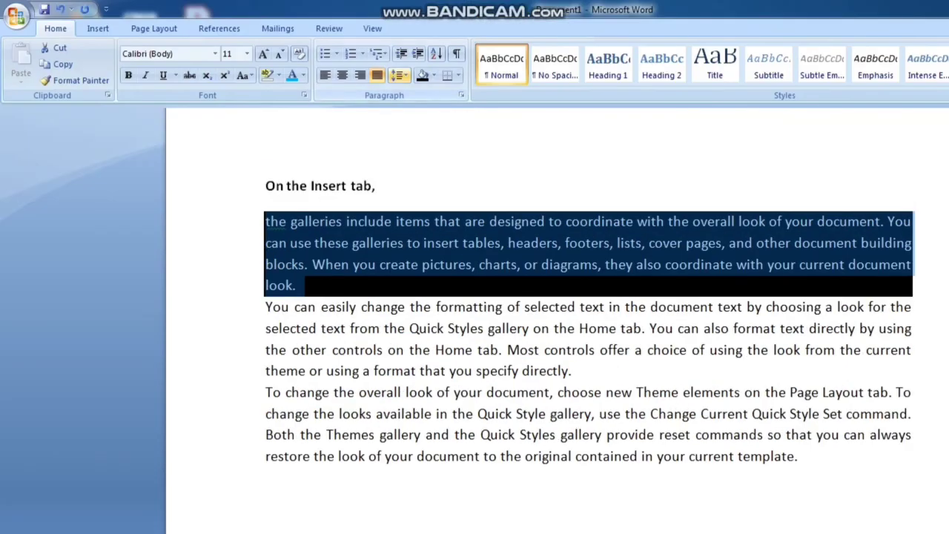
{"action": "left_click", "coordinate": [434, 75]}
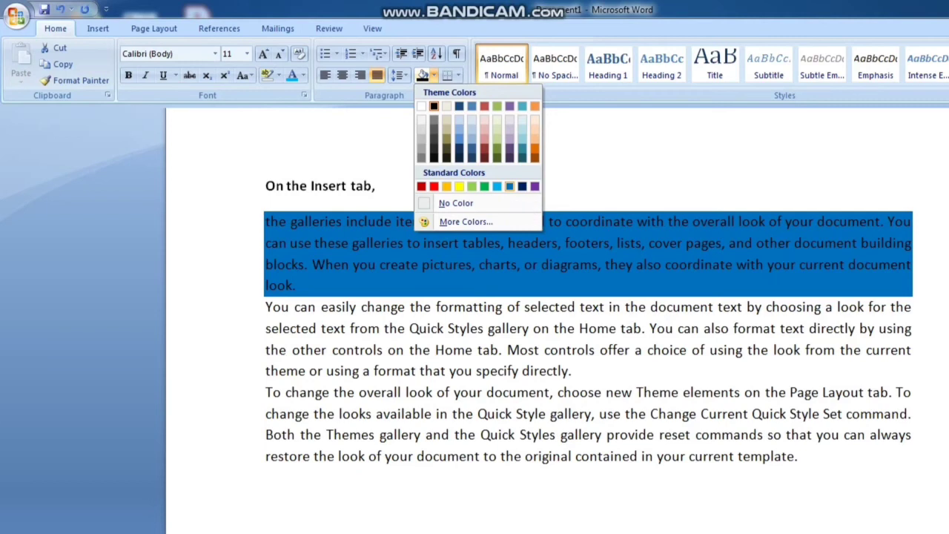
{"action": "left_click", "coordinate": [509, 186]}
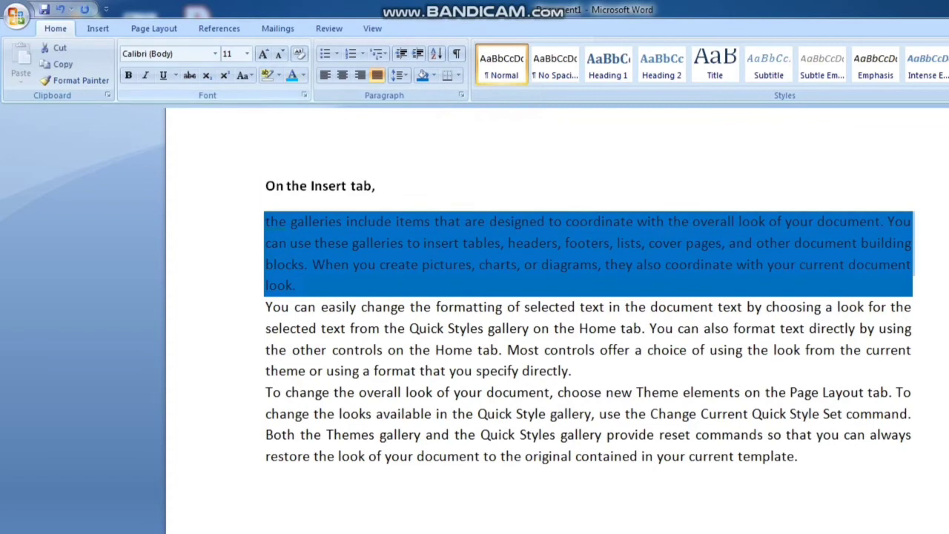
{"action": "left_click", "coordinate": [303, 75]}
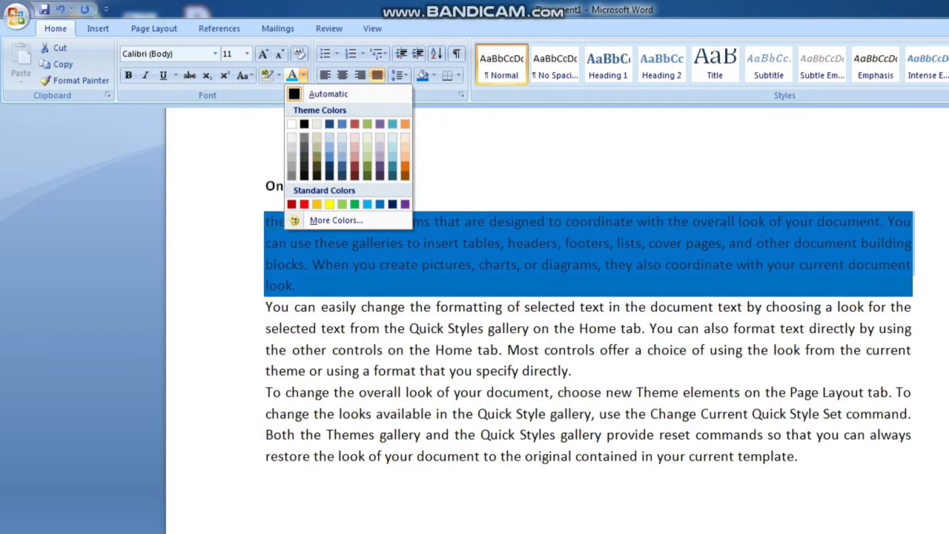
Step: Set the first body paragraph's shading to white and clear it with No Color
{"action": "left_click", "coordinate": [433, 75]}
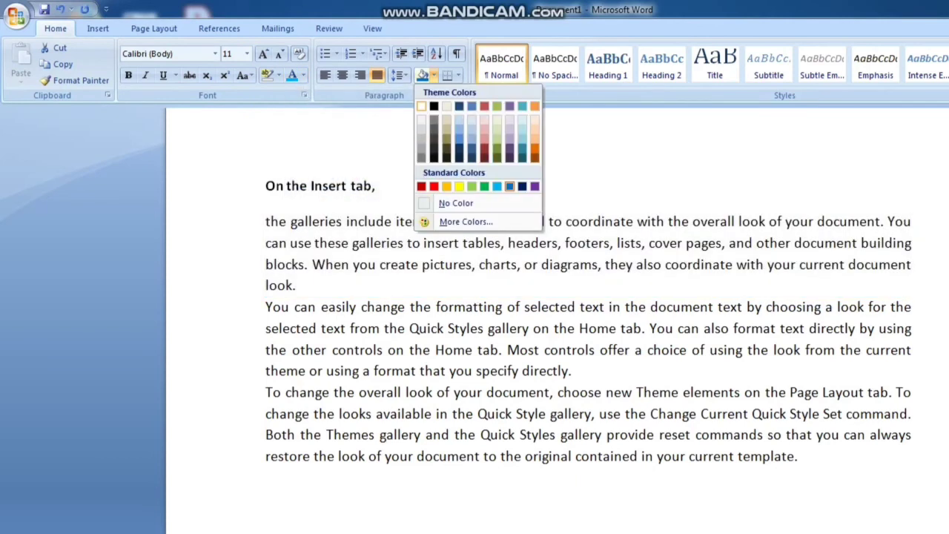
{"action": "left_click", "coordinate": [421, 106]}
{"action": "left_click", "coordinate": [434, 75]}
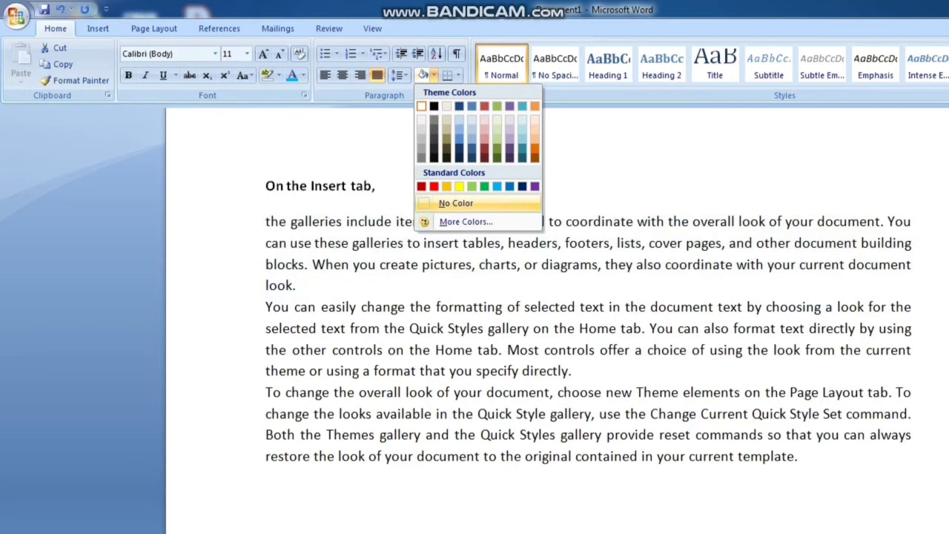
{"action": "left_click", "coordinate": [455, 203]}
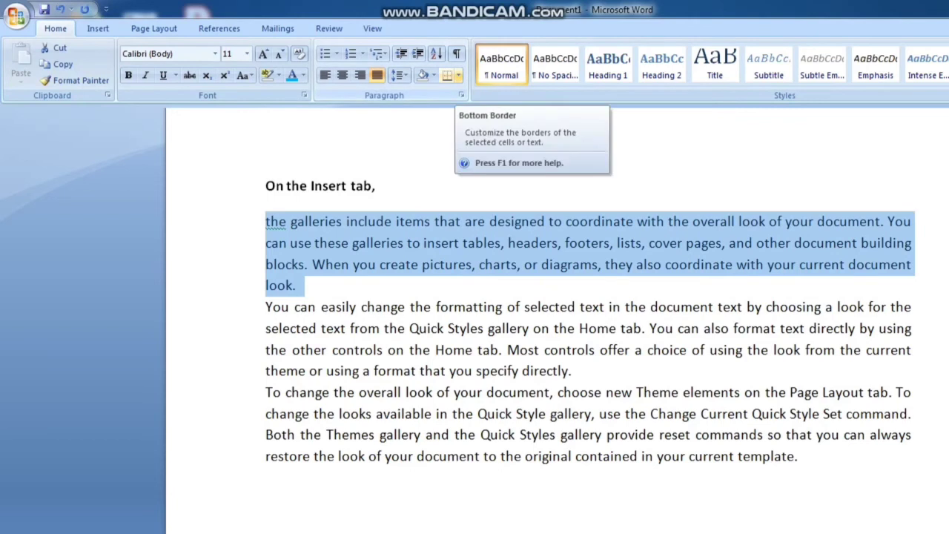
Step: Add a bottom border to the first body paragraph and remove it again
{"action": "left_click", "coordinate": [458, 75]}
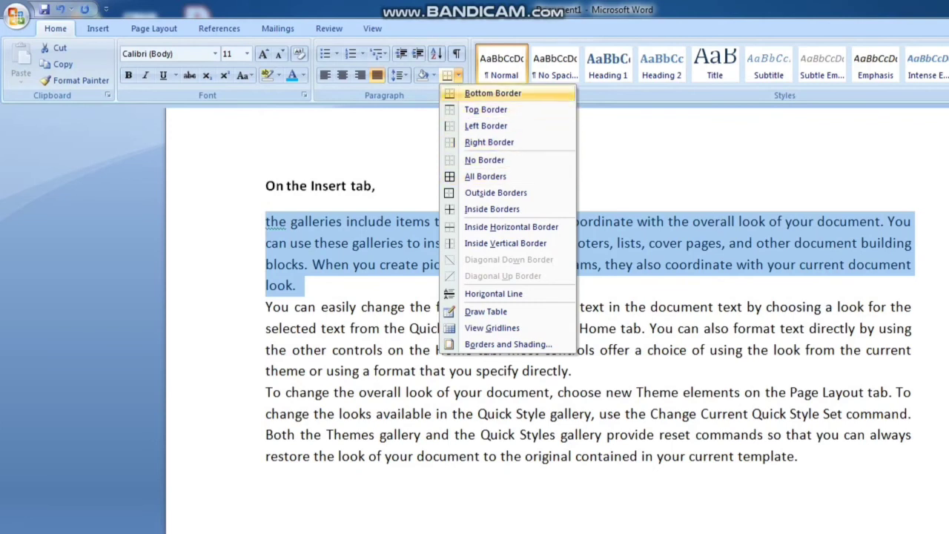
{"action": "left_click", "coordinate": [493, 93]}
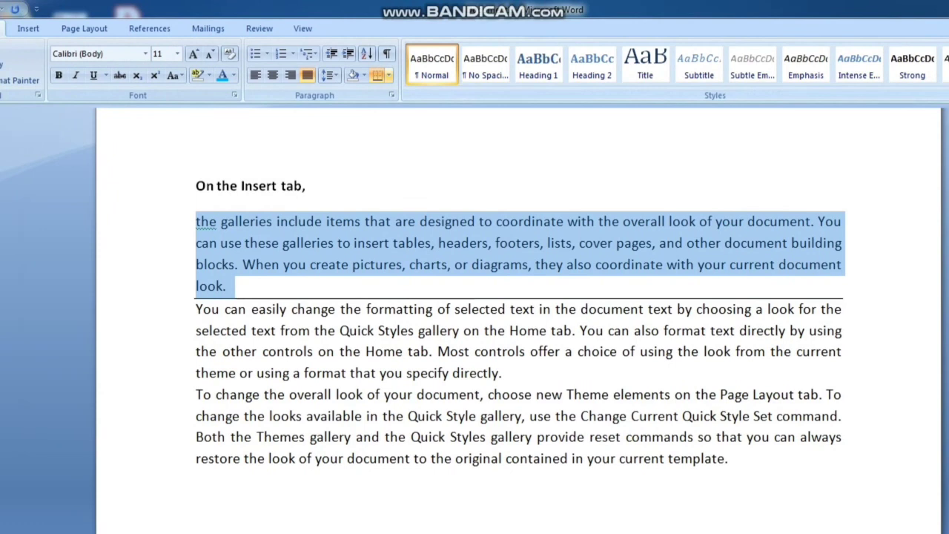
{"action": "left_click", "coordinate": [364, 75]}
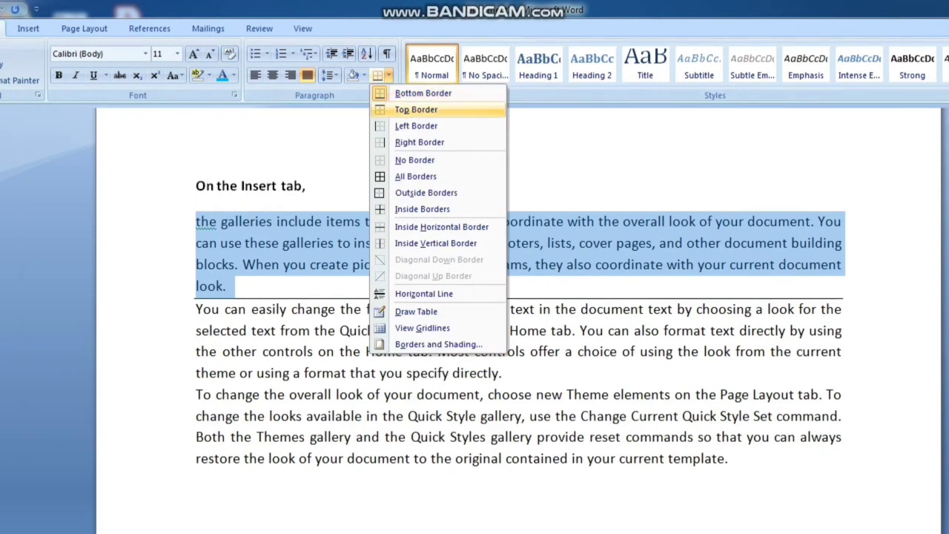
{"action": "left_click", "coordinate": [422, 93]}
Step: Add a top border to the first body paragraph
{"action": "left_click", "coordinate": [388, 75]}
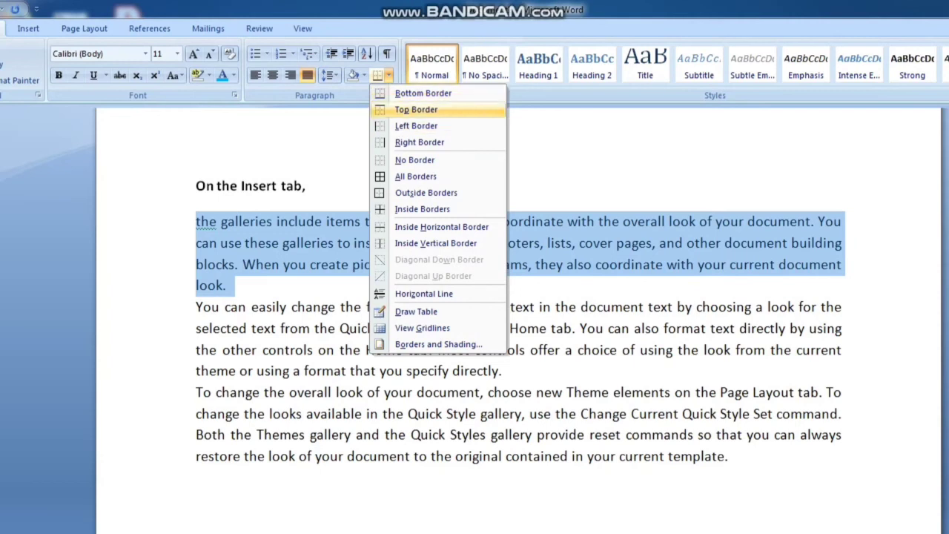
{"action": "left_click", "coordinate": [416, 109]}
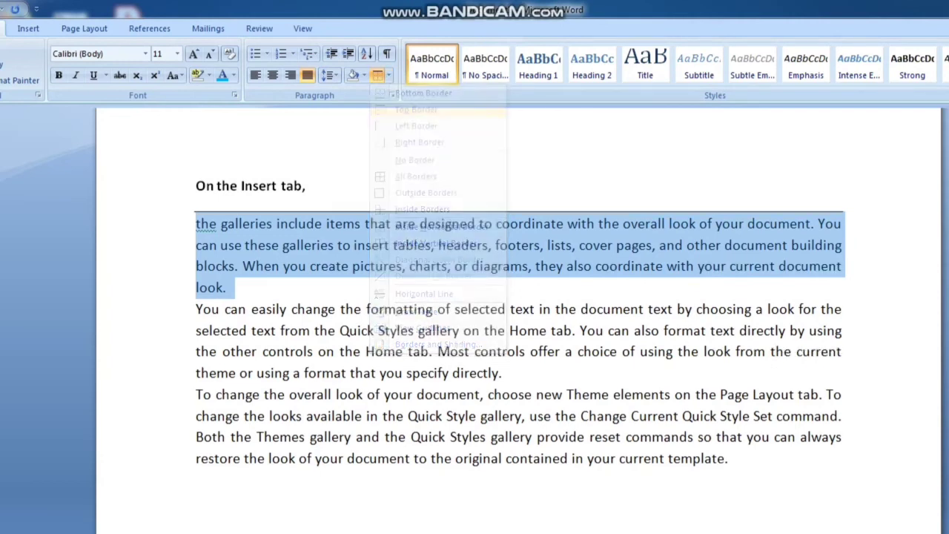
{"action": "left_click", "coordinate": [593, 266]}
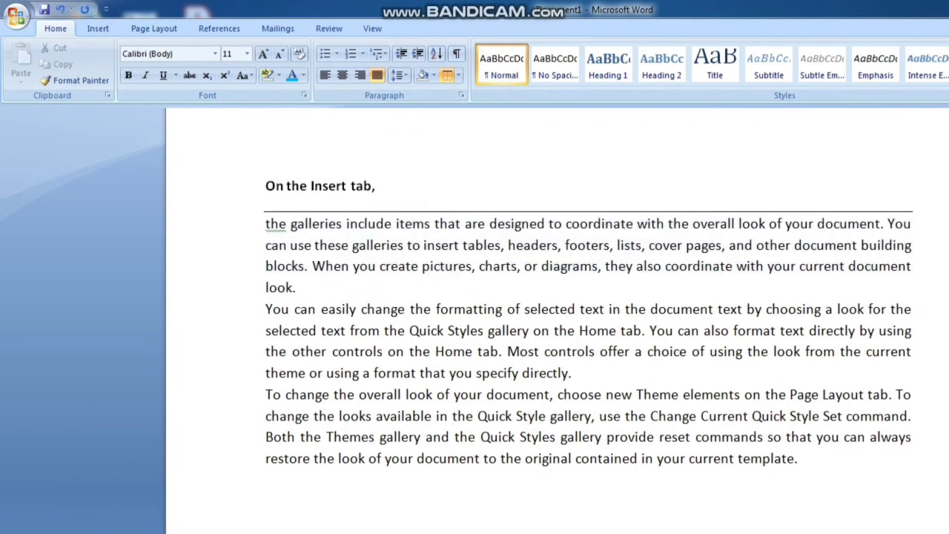
Step: Apply All Borders to the first body paragraph and clear them with No Border
{"action": "left_click_drag", "start_coordinate": [297, 288], "coordinate": [265, 222]}
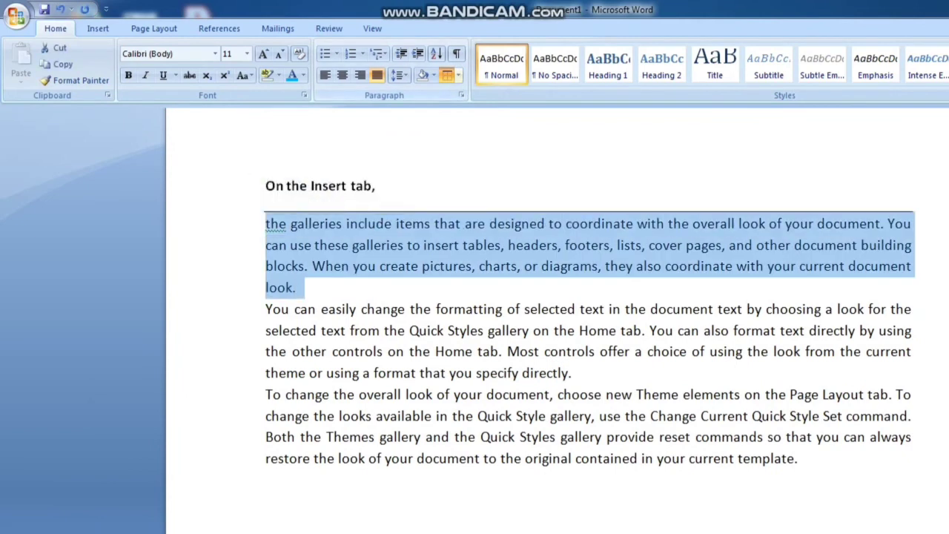
{"action": "left_click", "coordinate": [458, 75]}
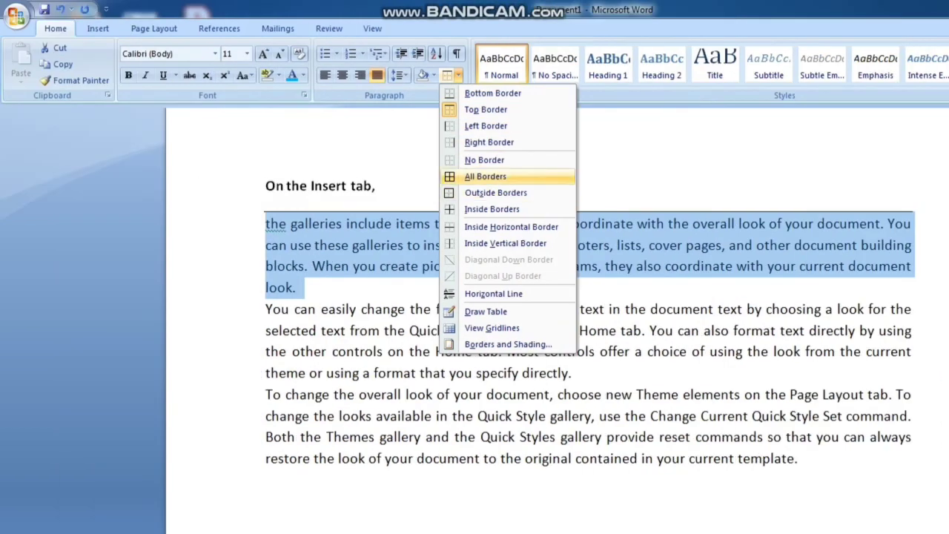
{"action": "left_click", "coordinate": [486, 175]}
{"action": "left_click", "coordinate": [297, 288]}
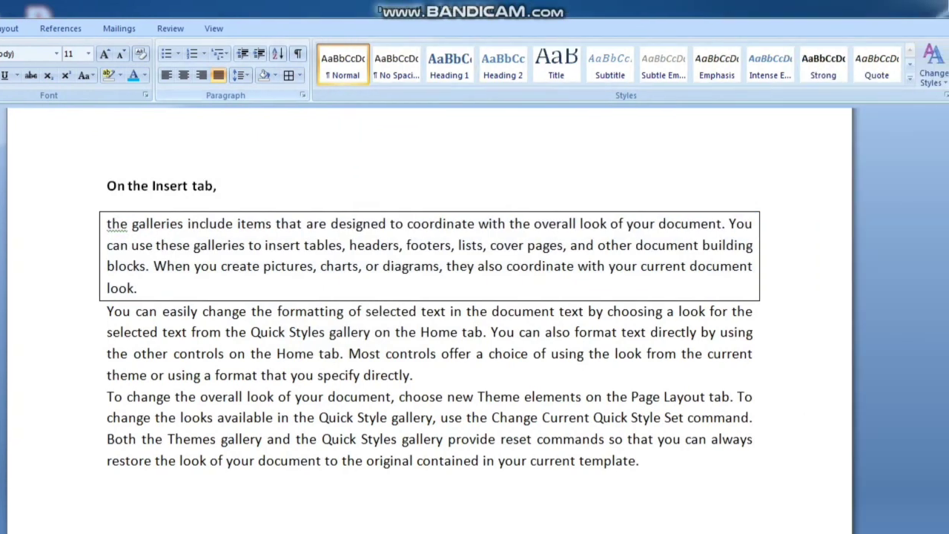
{"action": "left_click", "coordinate": [198, 186]}
{"action": "left_click_drag", "start_coordinate": [138, 288], "coordinate": [106, 225]}
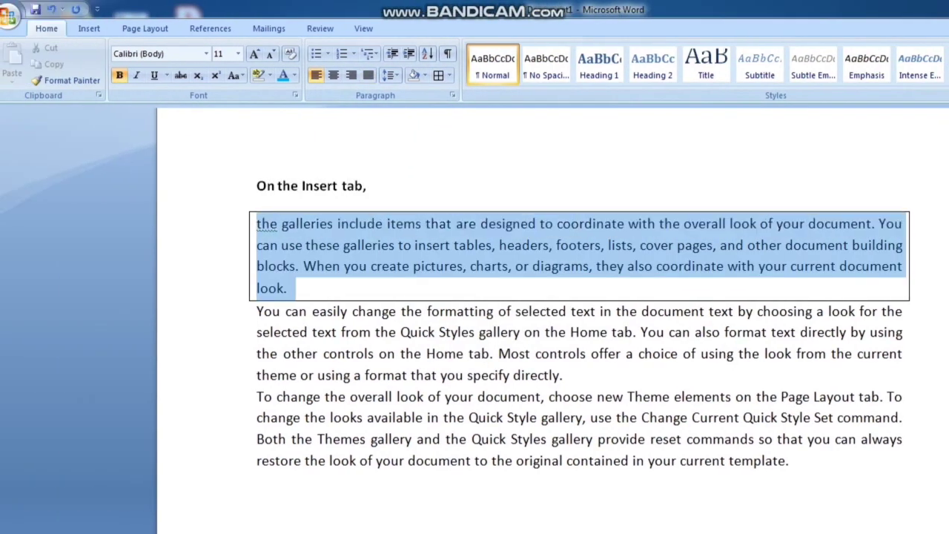
{"action": "left_click", "coordinate": [449, 75]}
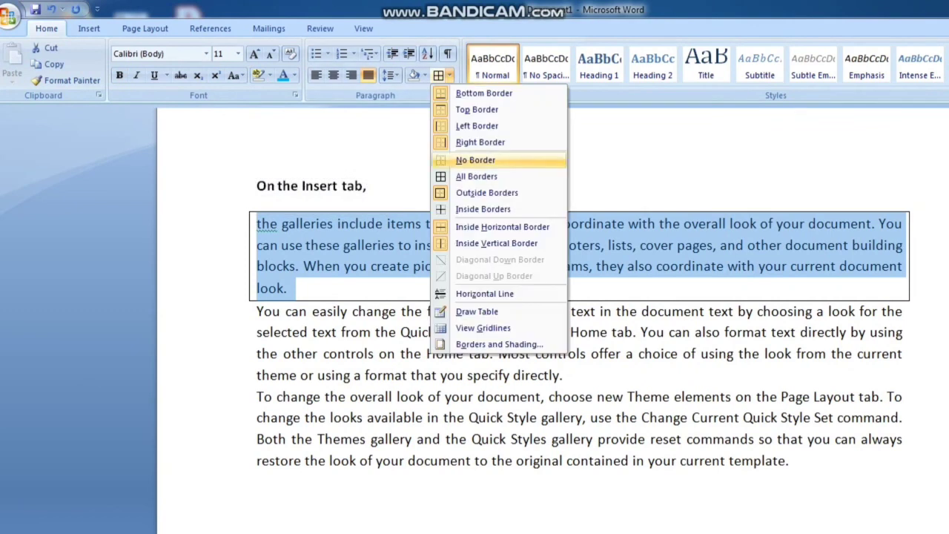
{"action": "left_click", "coordinate": [475, 160]}
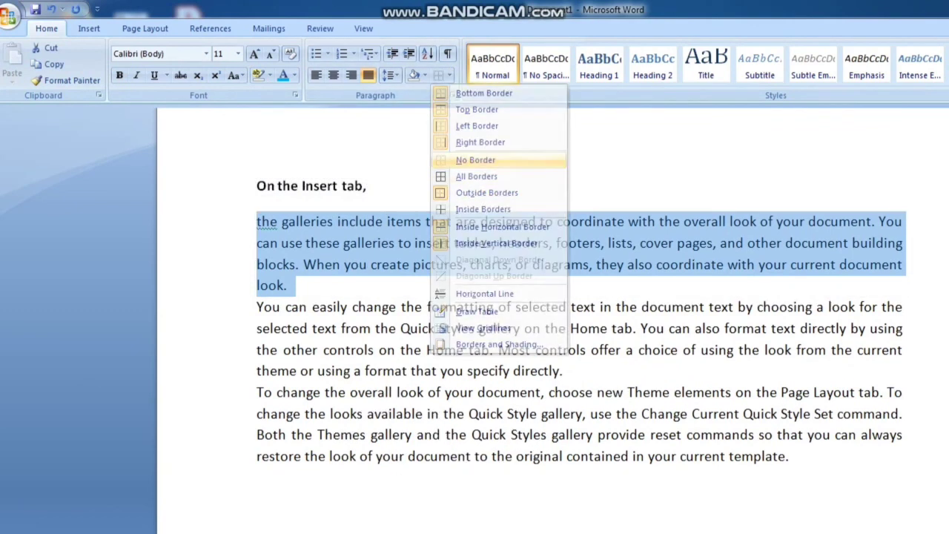
Step: Add a left border to the first body paragraph and remove it with No Border
{"action": "left_click", "coordinate": [450, 75]}
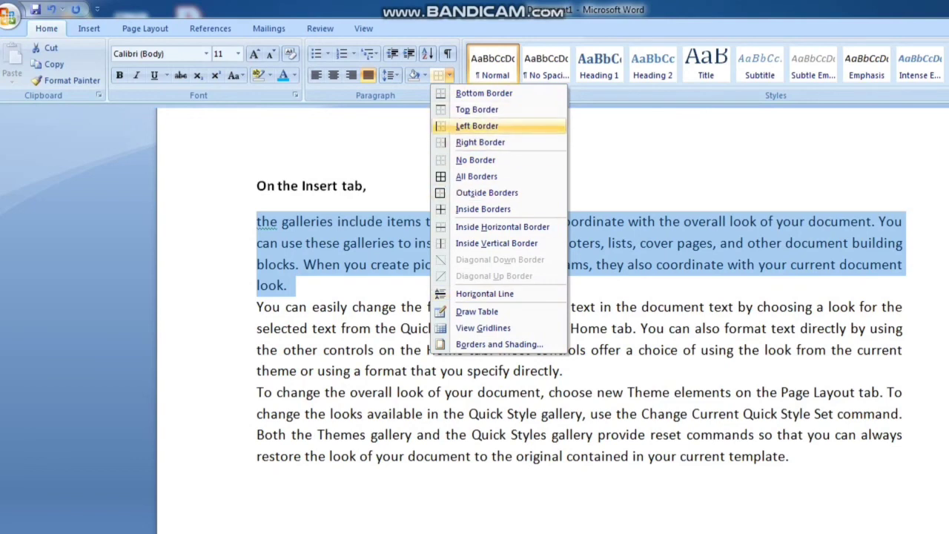
{"action": "left_click", "coordinate": [477, 126]}
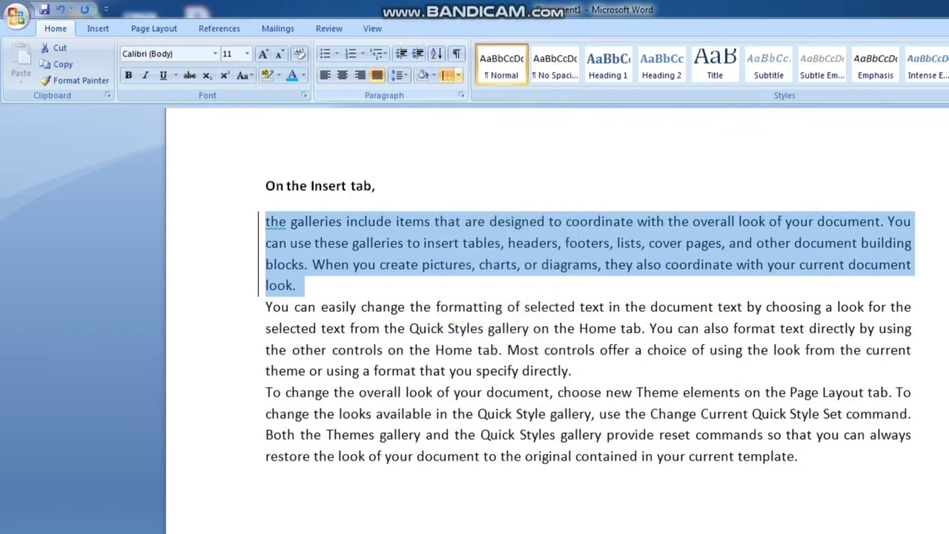
{"action": "left_click", "coordinate": [458, 74]}
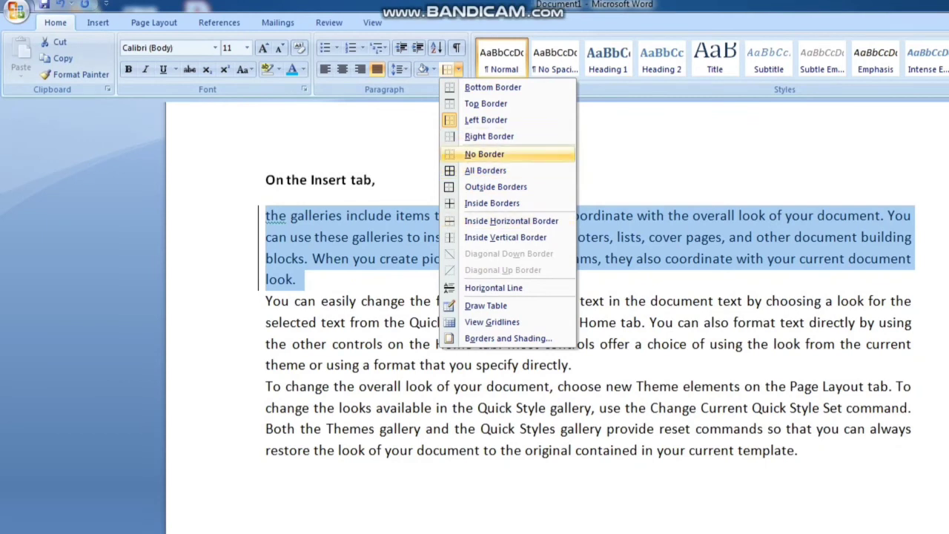
{"action": "left_click", "coordinate": [484, 153]}
{"action": "left_click", "coordinate": [560, 408]}
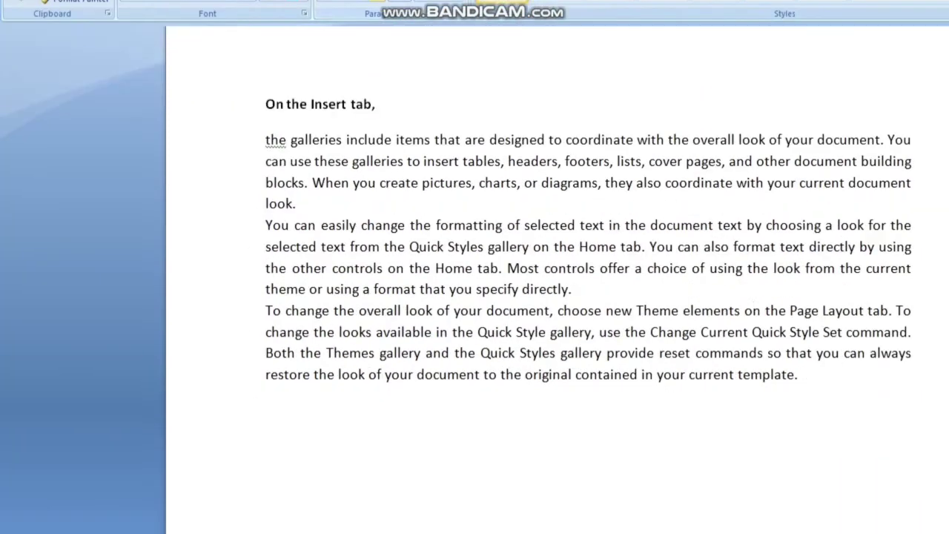
Step: Split the last paragraph before "Quick" with a blank line in between, and put "Quick" on its own line
{"action": "left_click", "coordinate": [800, 375]}
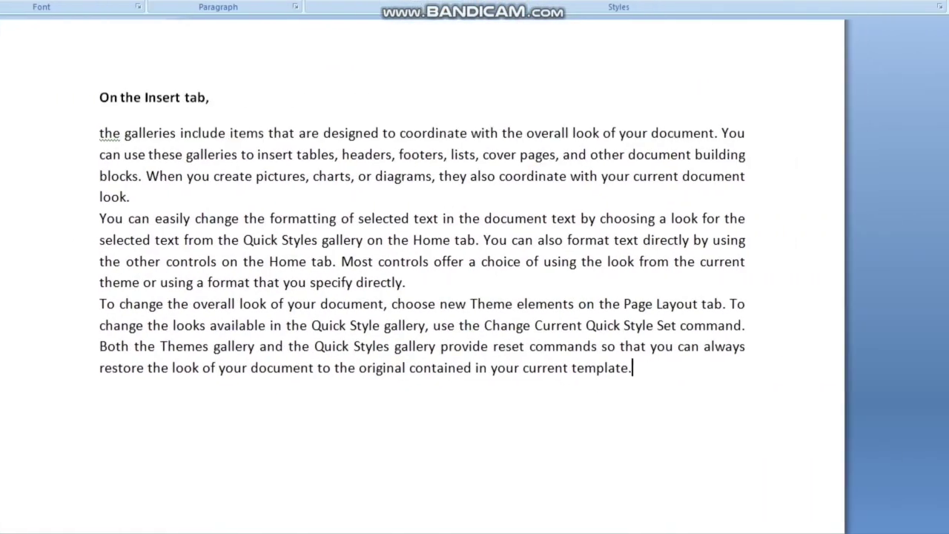
{"action": "key", "text": "Return"}
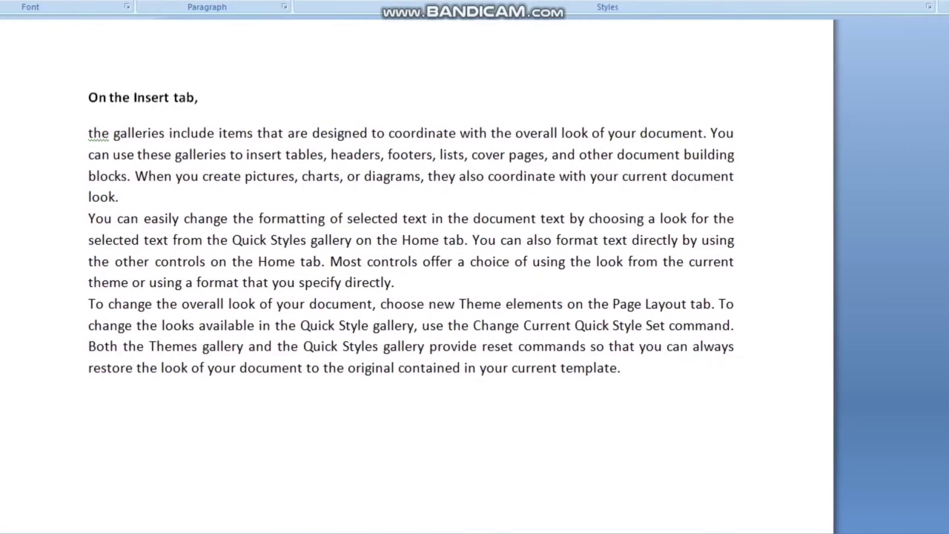
{"action": "left_click", "coordinate": [294, 346]}
{"action": "key", "text": "Right"}
{"action": "key", "text": "Right"}
{"action": "key", "text": "Right"}
{"action": "key", "text": "Right"}
{"action": "key", "text": "Right"}
{"action": "key", "text": "Right"}
{"action": "key", "text": "Right"}
{"action": "key", "text": "Left"}
{"action": "key", "text": "Left"}
{"action": "key", "text": "Left"}
{"action": "key", "text": "Left"}
{"action": "key", "text": "Left"}
{"action": "key", "text": "Return"}
{"action": "key", "text": "Return"}
{"action": "key", "text": "Right"}
{"action": "key", "text": "Right"}
{"action": "key", "text": "Right"}
{"action": "key", "text": "Right"}
{"action": "key", "text": "Right"}
{"action": "key", "text": "Return"}
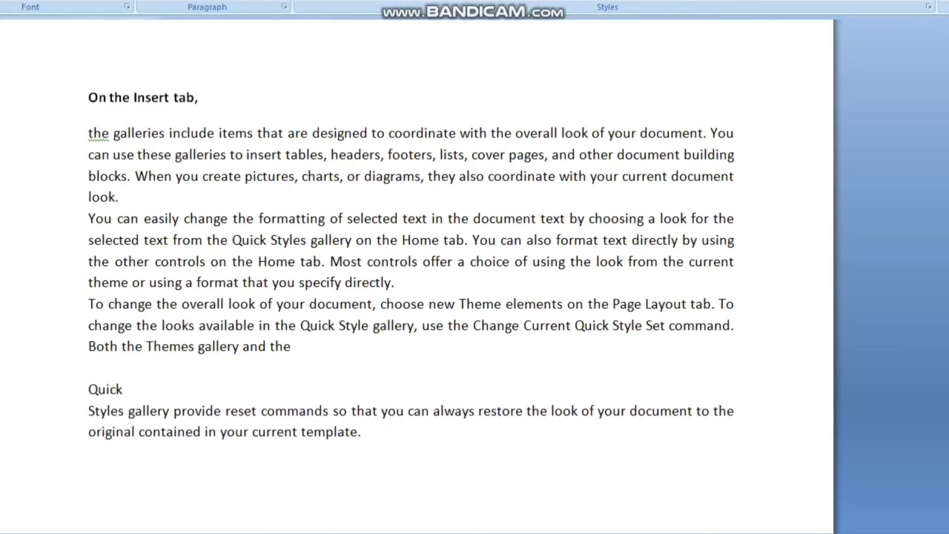
Step: Break the remaining text so that "Styles", "gallery" and "provide" each stand on their own line
{"action": "key", "text": "Right"}
{"action": "key", "text": "Right"}
{"action": "key", "text": "Right"}
{"action": "key", "text": "Right"}
{"action": "key", "text": "Right"}
{"action": "key", "text": "Right"}
{"action": "key", "text": "Return"}
{"action": "key", "text": "Right"}
{"action": "key", "text": "Right"}
{"action": "key", "text": "Right"}
{"action": "key", "text": "Right"}
{"action": "key", "text": "Right"}
{"action": "key", "text": "Right"}
{"action": "key", "text": "Right"}
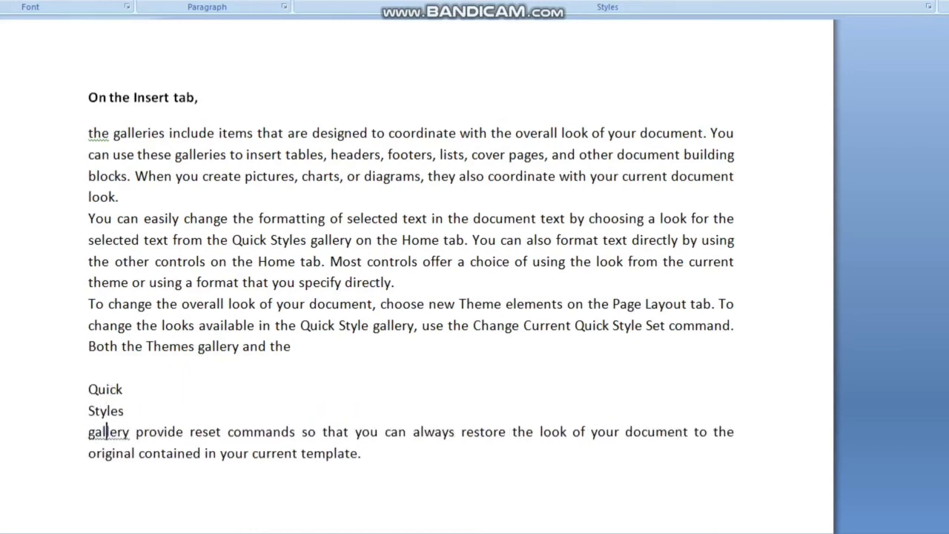
{"action": "key", "text": "Return"}
{"action": "key", "text": "Right"}
{"action": "key", "text": "Right"}
{"action": "key", "text": "Right"}
{"action": "key", "text": "Right"}
{"action": "key", "text": "Right"}
{"action": "key", "text": "Right"}
{"action": "key", "text": "Right"}
{"action": "key", "text": "Right"}
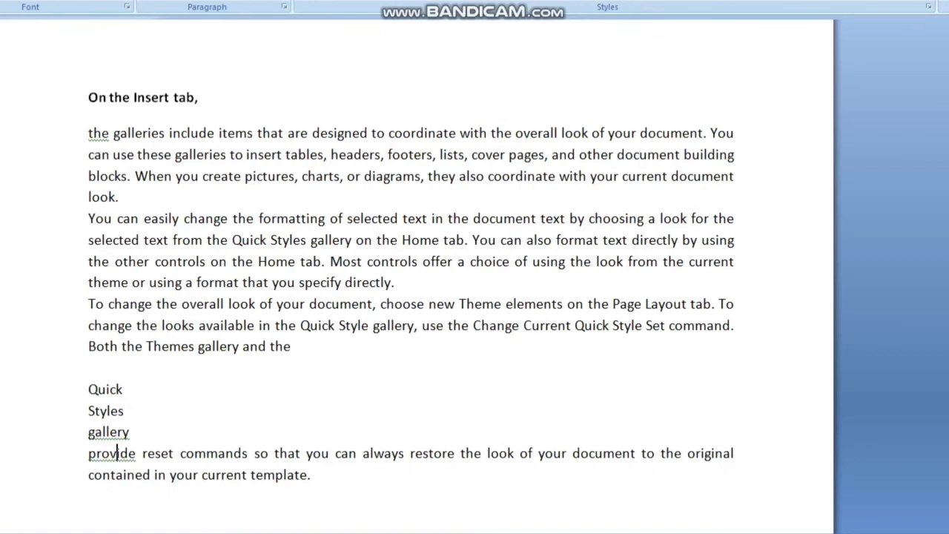
{"action": "key", "text": "Return"}
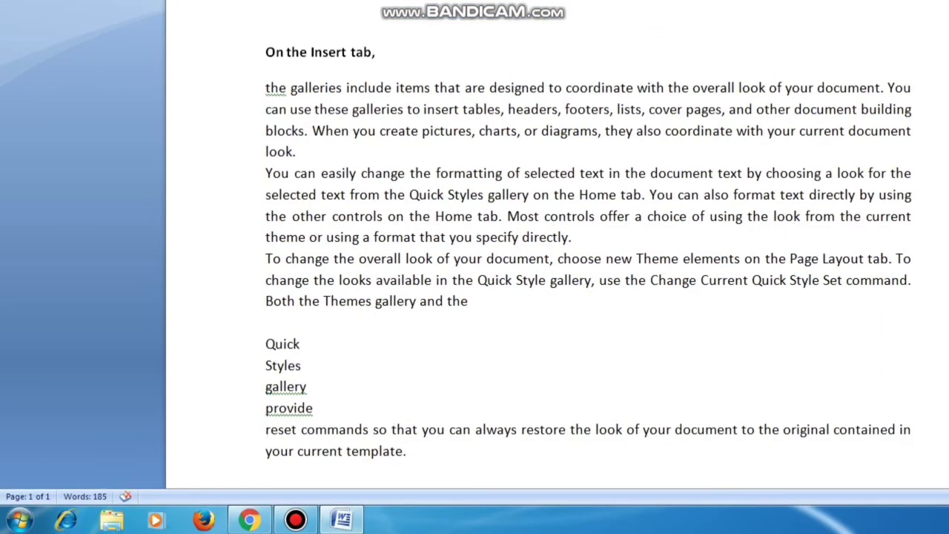
Step: Format the lines from "Quick" to the end of the text as a bulleted list with the solid round bullet
{"action": "key", "text": "Up"}
{"action": "key", "text": "shift+Up"}
{"action": "key", "text": "shift+Up"}
{"action": "key", "text": "shift+Up"}
{"action": "key", "text": "shift+Down"}
{"action": "key", "text": "shift+Down"}
{"action": "key", "text": "shift+Down"}
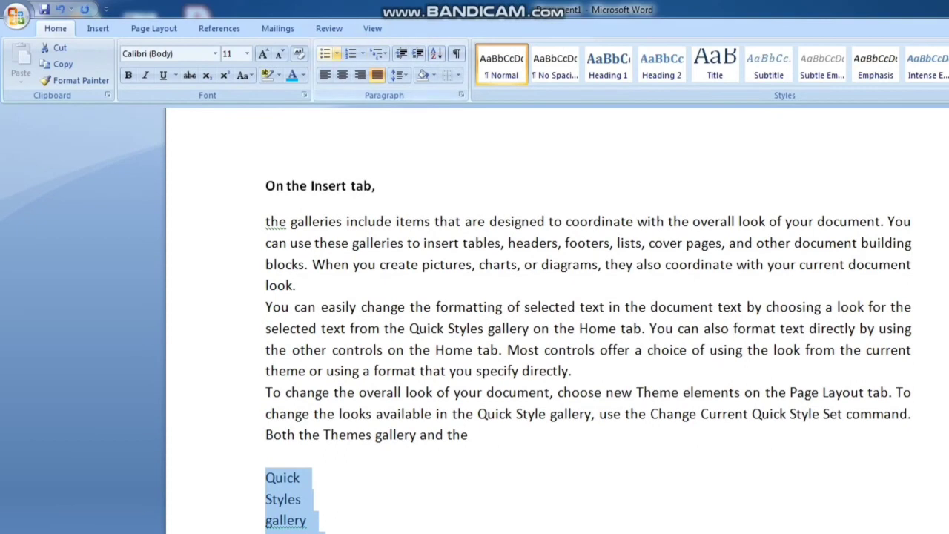
{"action": "left_click", "coordinate": [337, 54]}
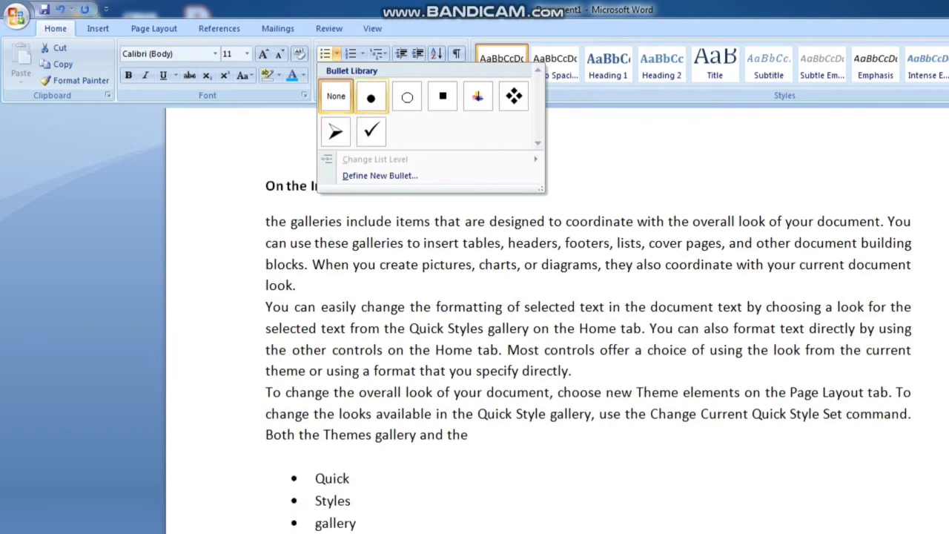
{"action": "left_click", "coordinate": [371, 96]}
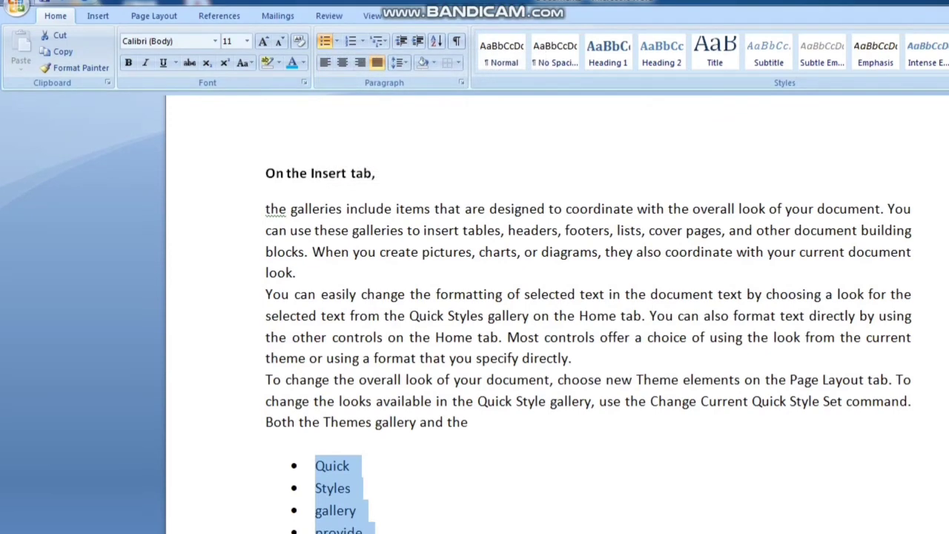
{"action": "scroll", "coordinate": [586, 296], "scroll_direction": "down", "scroll_amount": 2}
{"action": "left_click", "coordinate": [363, 435]}
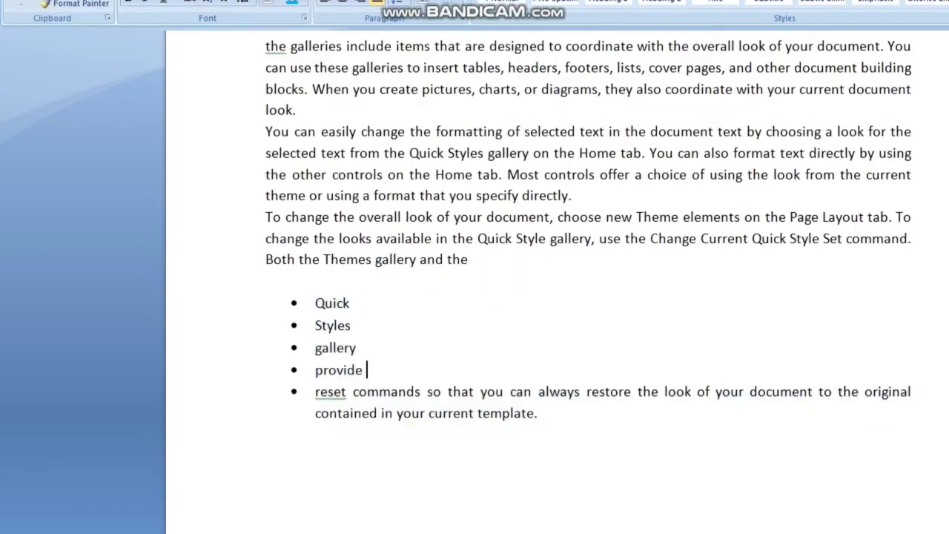
Step: Split the last bullet so that "reset" and "commands" each become their own list item
{"action": "left_click", "coordinate": [346, 335]}
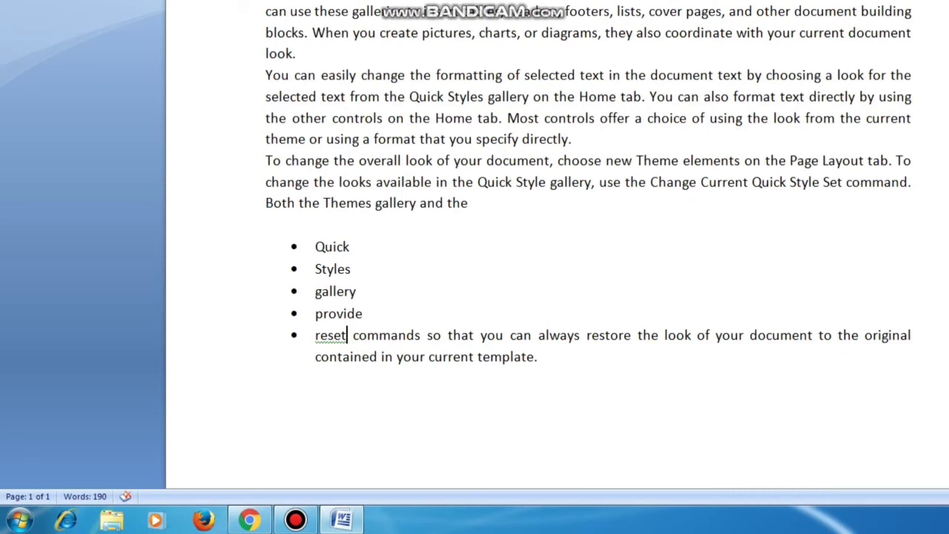
{"action": "key", "text": "shift+Right"}
{"action": "key", "text": "Return"}
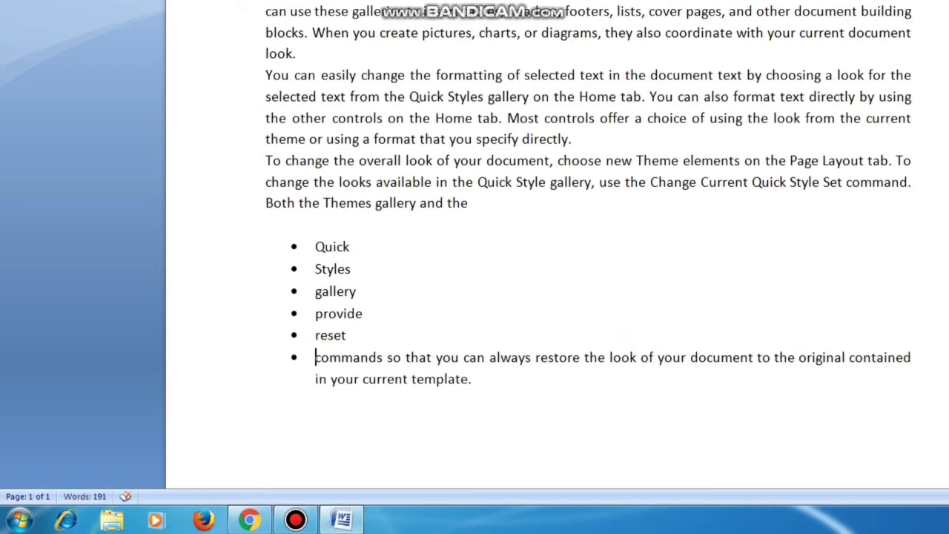
{"action": "key", "text": "Right"}
{"action": "key", "text": "Right"}
{"action": "key", "text": "Right"}
{"action": "key", "text": "Right"}
{"action": "key", "text": "Right"}
{"action": "key", "text": "Right"}
{"action": "key", "text": "Right"}
{"action": "key", "text": "Right"}
{"action": "key", "text": "shift+Right"}
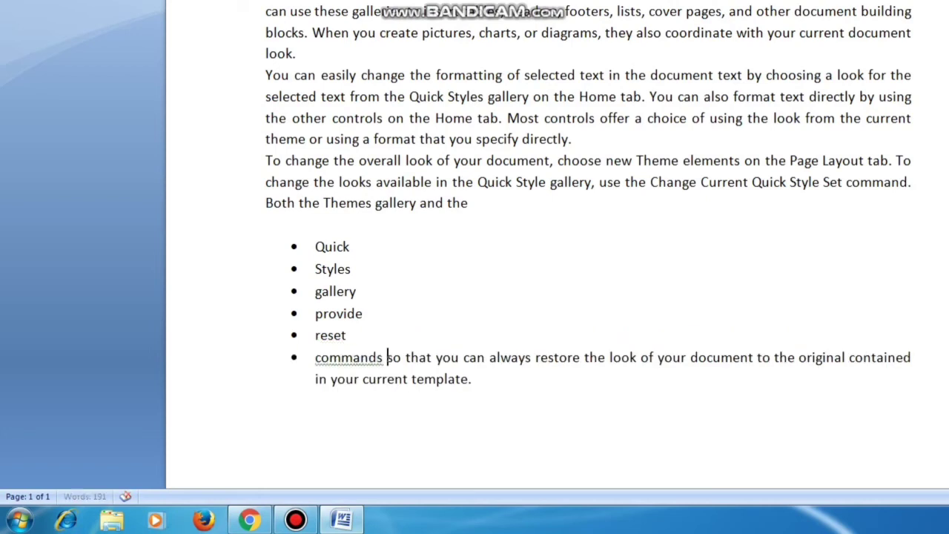
{"action": "key", "text": "Return"}
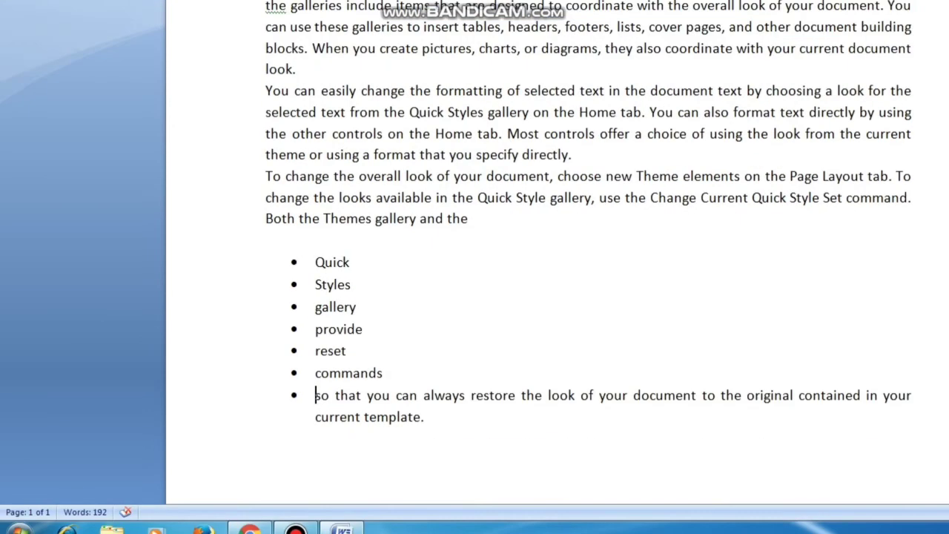
Step: Open the symbol selection for defining a new bullet for the list from "Quick" to "so that you can"
{"action": "left_click_drag", "start_coordinate": [316, 263], "coordinate": [416, 396]}
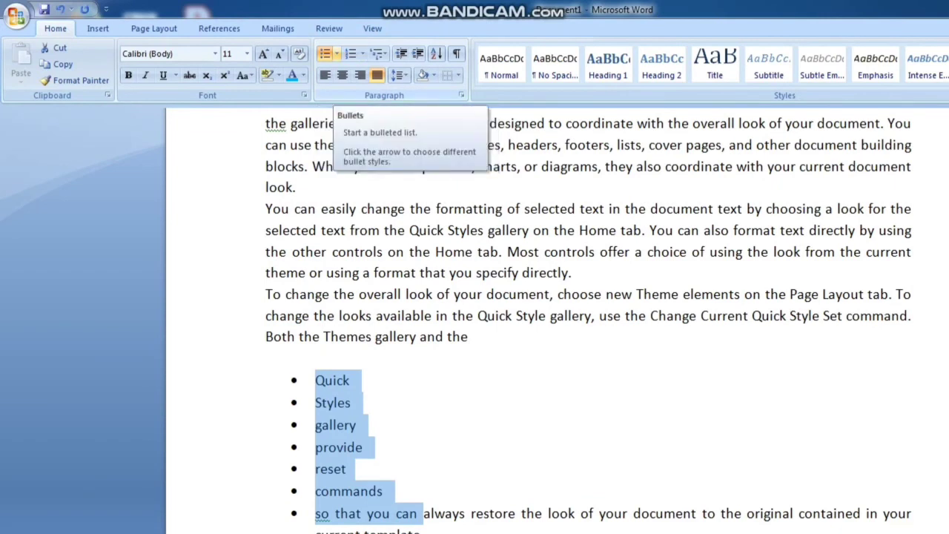
{"action": "left_click", "coordinate": [336, 53]}
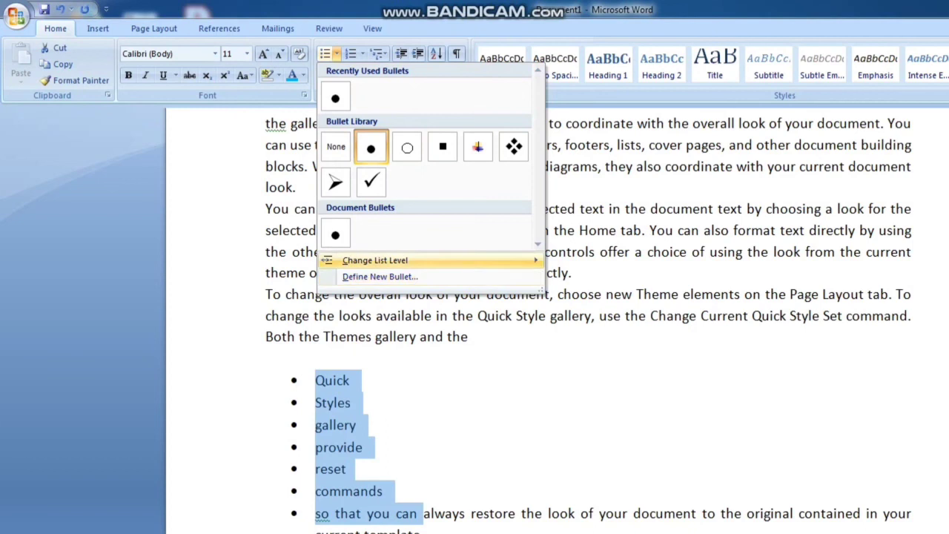
{"action": "mouse_move", "coordinate": [375, 260]}
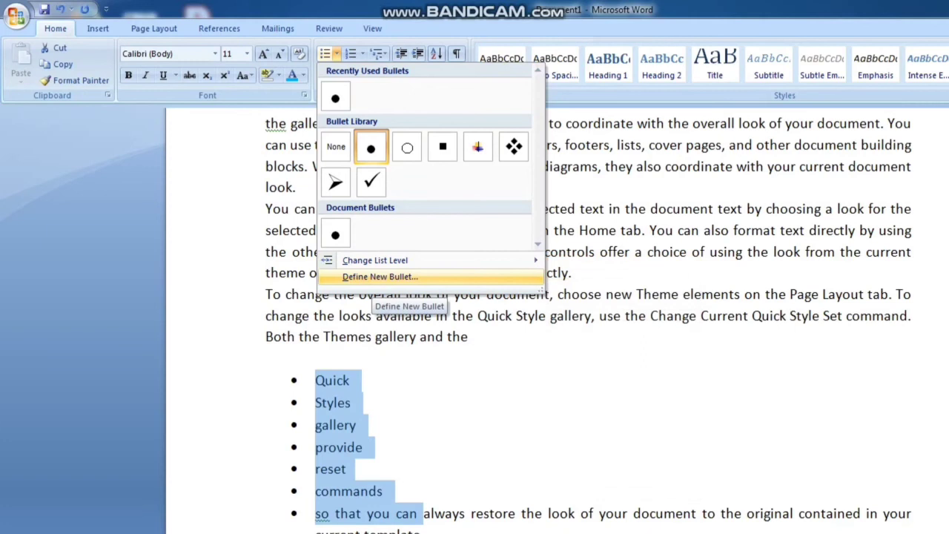
{"action": "left_click", "coordinate": [379, 277]}
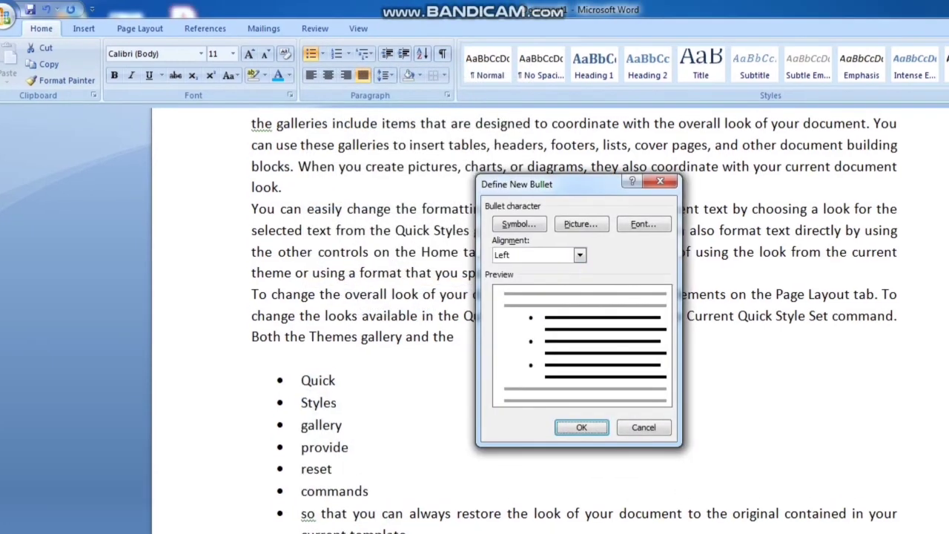
{"action": "left_click", "coordinate": [533, 224]}
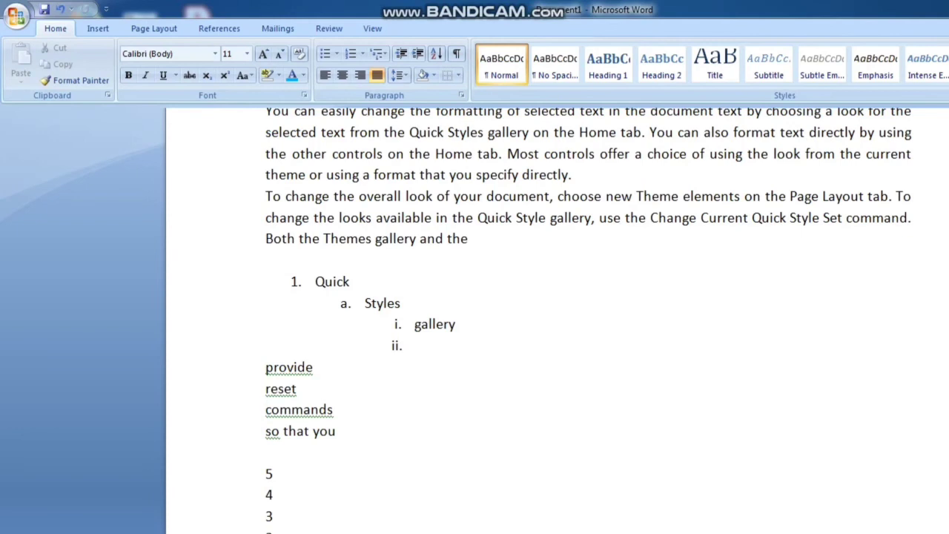
Step: Bullet the lines from "provide" to "so that you" with the four-diamond bullet and switch them to the solid round bullet
{"action": "left_click", "coordinate": [298, 367]}
{"action": "key", "text": "shift+Down"}
{"action": "key", "text": "shift+Down"}
{"action": "key", "text": "shift+Down"}
{"action": "key", "text": "shift+Down"}
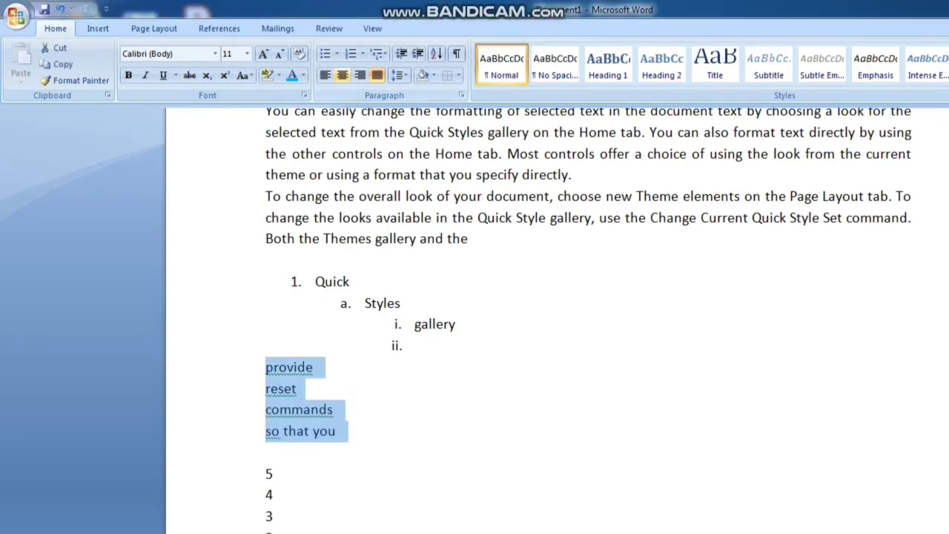
{"action": "left_click", "coordinate": [336, 19]}
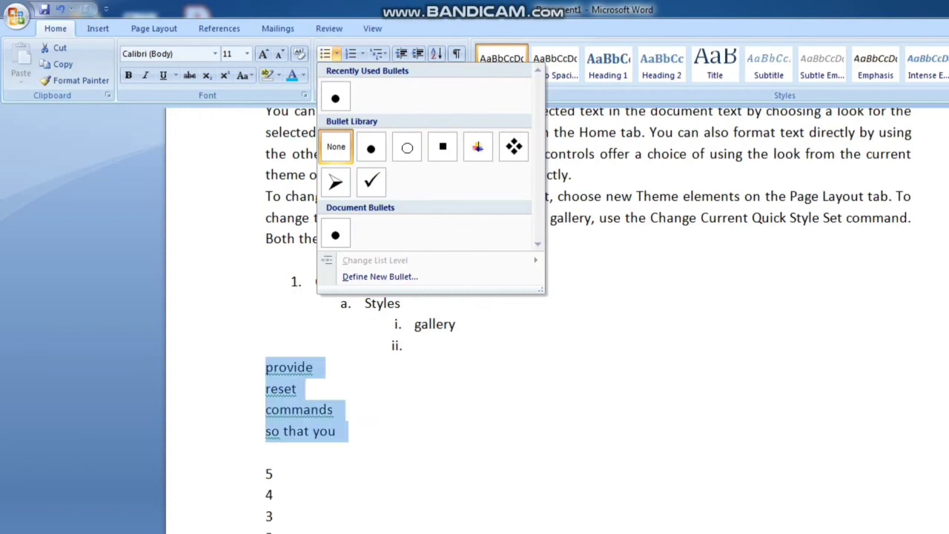
{"action": "left_click", "coordinate": [514, 146]}
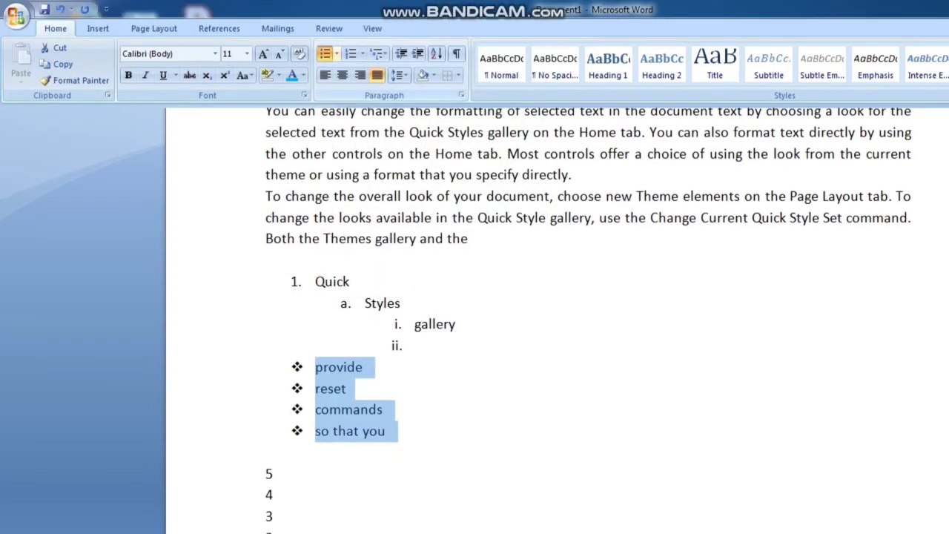
{"action": "left_click", "coordinate": [336, 13]}
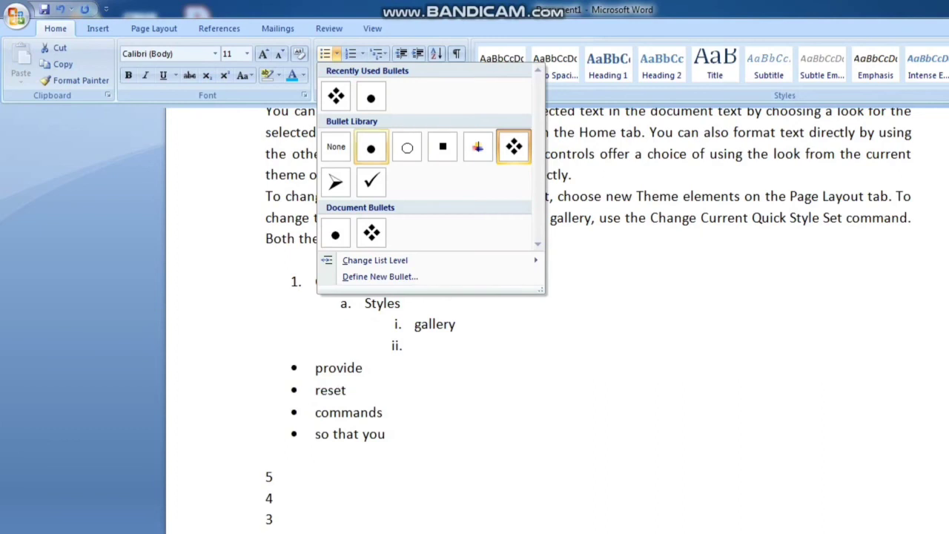
{"action": "left_click", "coordinate": [371, 146]}
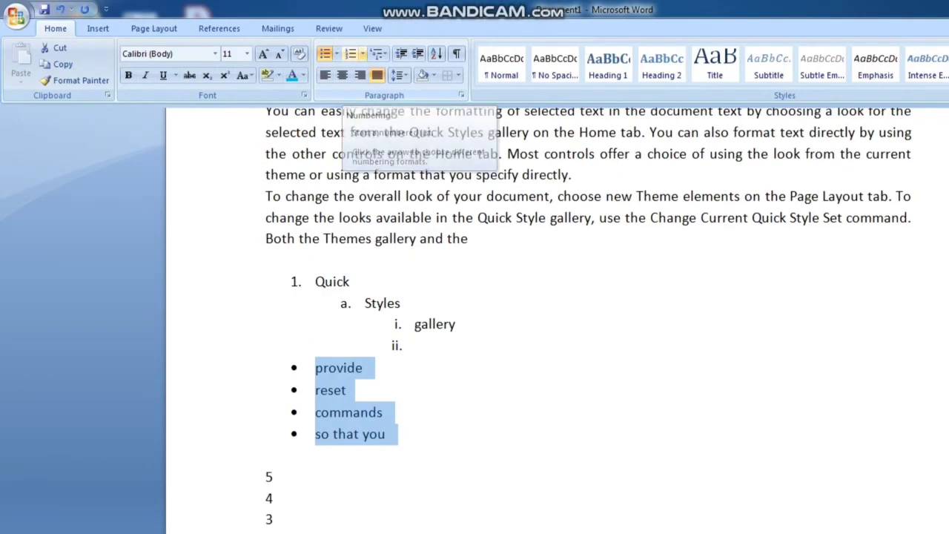
Step: Examine the available numbering formats and multilevel list styles for the bulleted lines
{"action": "left_click", "coordinate": [362, 53]}
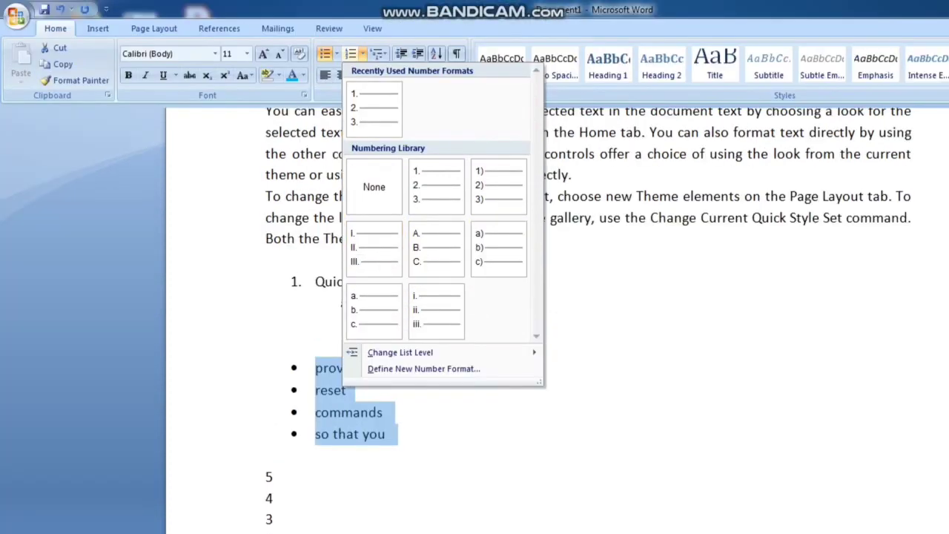
{"action": "left_click", "coordinate": [378, 53]}
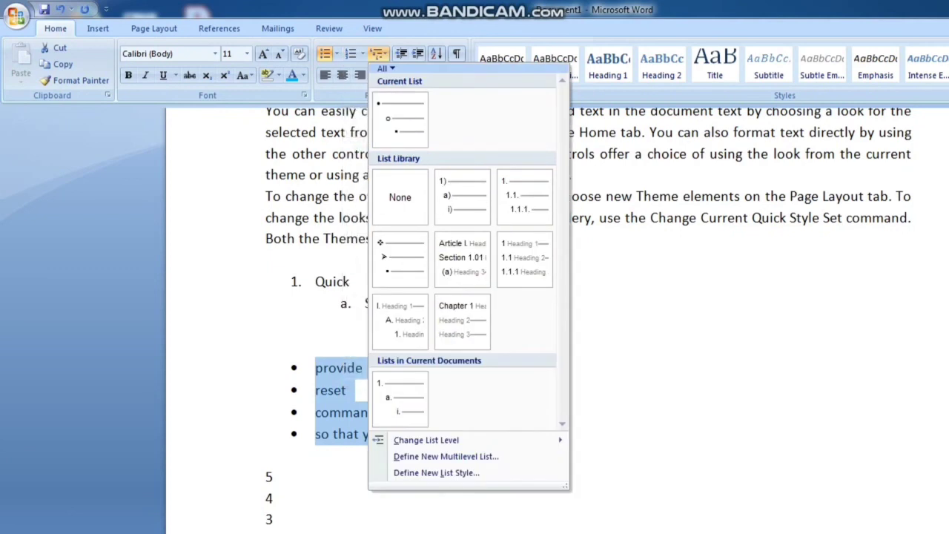
{"action": "key", "text": "Escape"}
Step: Delete the "Styles" and "gallery" sub-items below "Quick" in the numbered list
{"action": "left_click", "coordinate": [350, 281]}
{"action": "left_click_drag", "start_coordinate": [365, 303], "coordinate": [467, 326]}
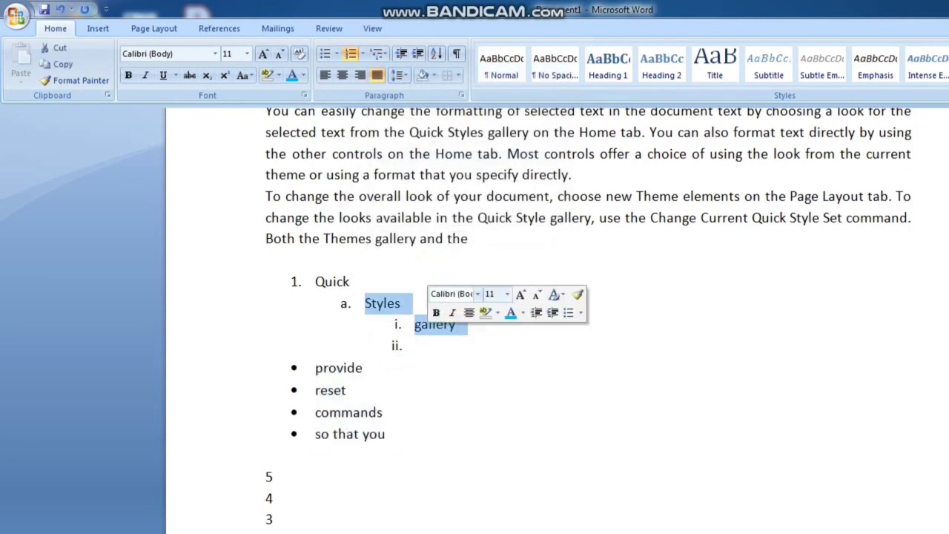
{"action": "key", "text": "Delete"}
{"action": "key", "text": "Up"}
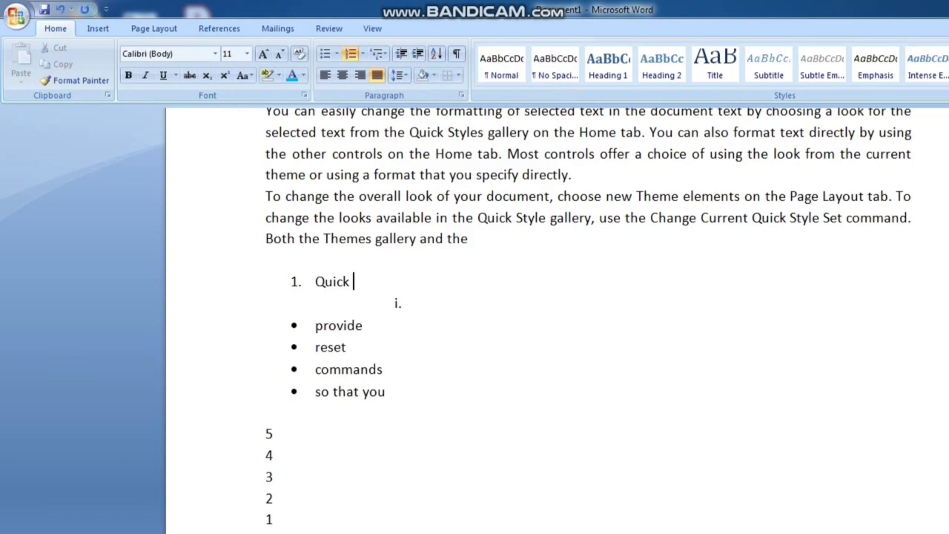
Step: Add three first-level items below "Quick" in the numbered list: 252, 252 and 25
{"action": "key", "text": "Down"}
{"action": "key", "text": "Up"}
{"action": "key", "text": "Return"}
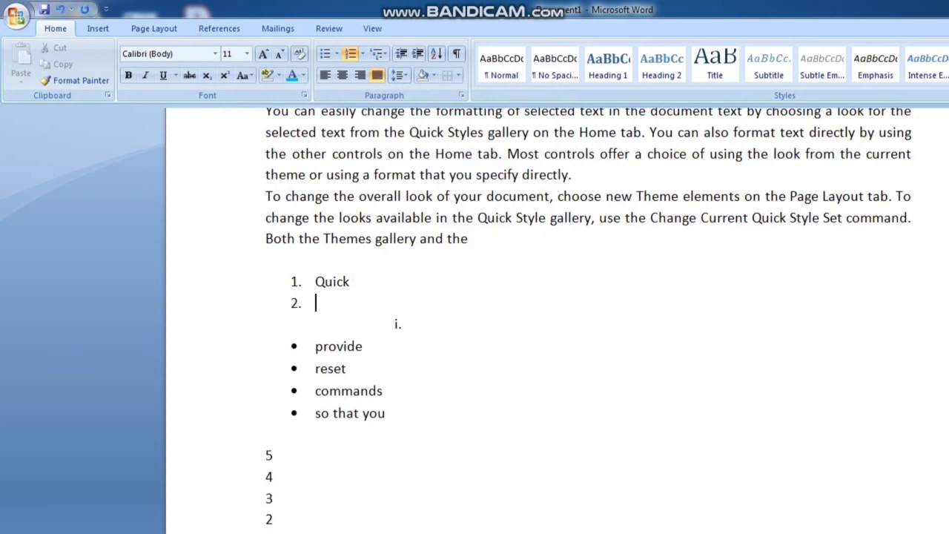
{"action": "type", "text": "252"}
{"action": "key", "text": "Return"}
{"action": "type", "text": "252"}
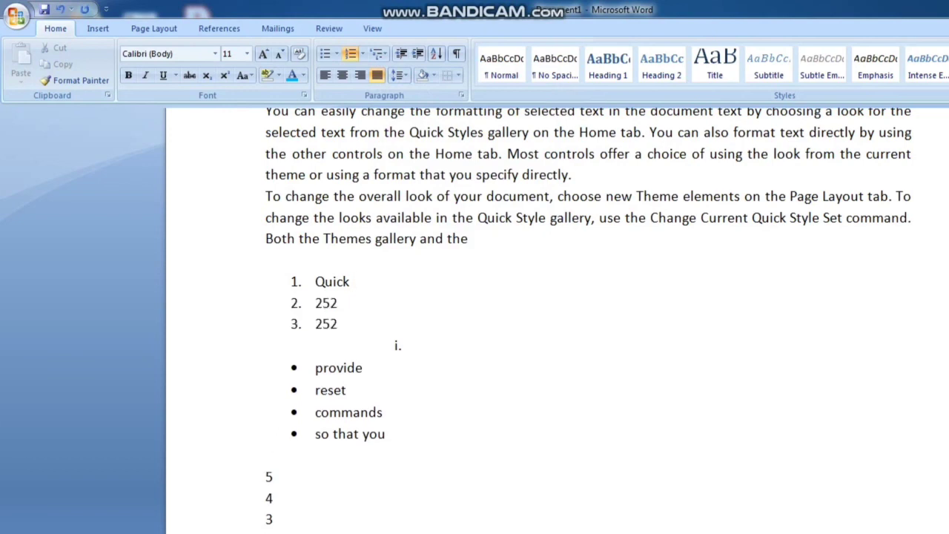
{"action": "key", "text": "Up"}
{"action": "key", "text": "Down"}
{"action": "key", "text": "Return"}
{"action": "type", "text": "25"}
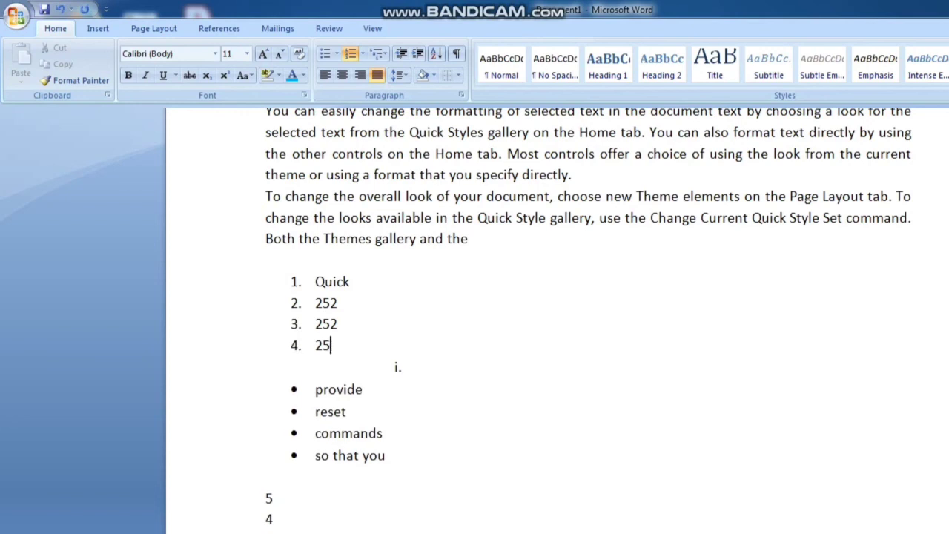
Step: Review the number styles for levels 2 and 3 in the new multilevel list definition for the "Quick" list, and cancel it
{"action": "key", "text": "Up"}
{"action": "key", "text": "Up"}
{"action": "key", "text": "Up"}
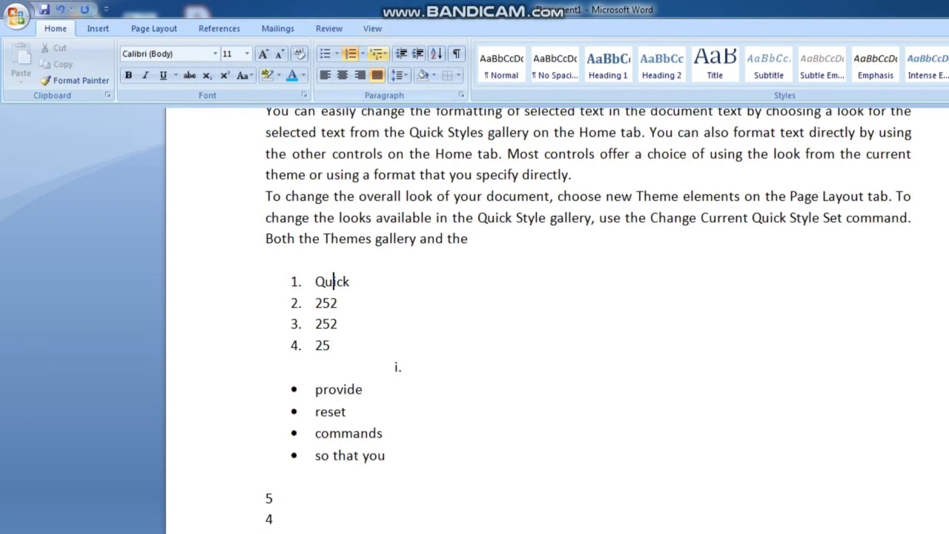
{"action": "left_click", "coordinate": [378, 53]}
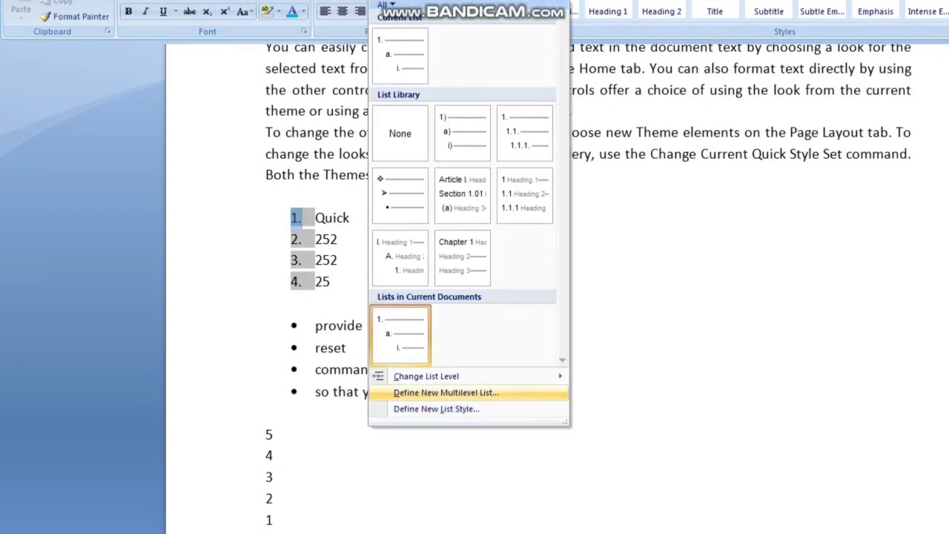
{"action": "left_click", "coordinate": [460, 392]}
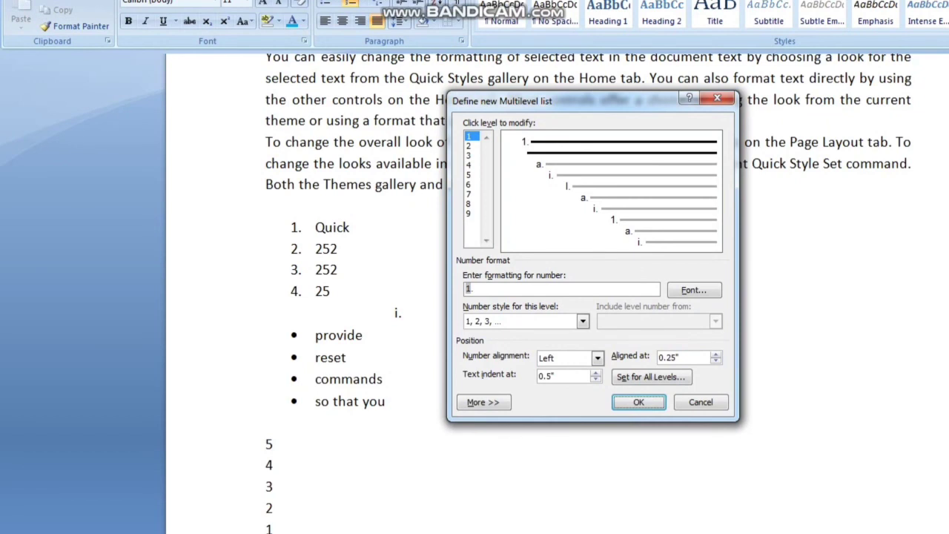
{"action": "left_click", "coordinate": [468, 145]}
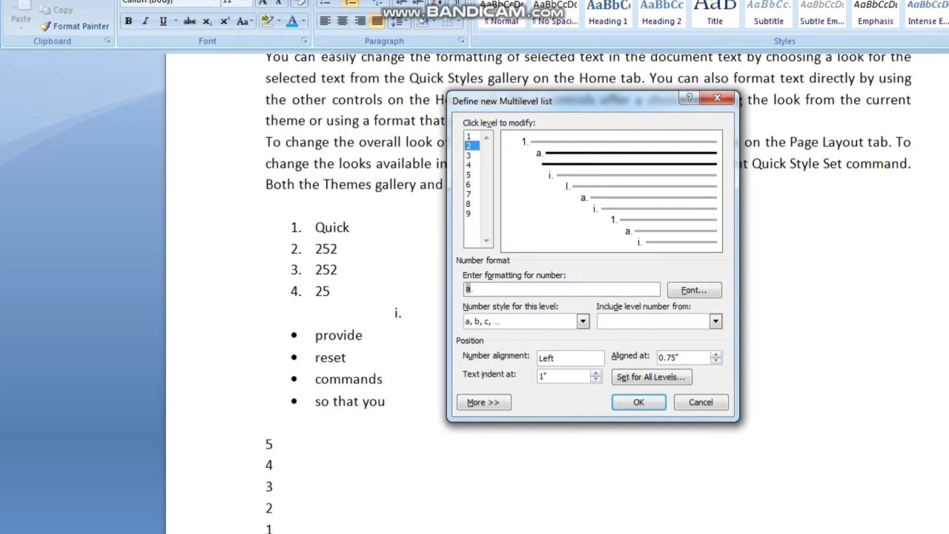
{"action": "left_click", "coordinate": [583, 321]}
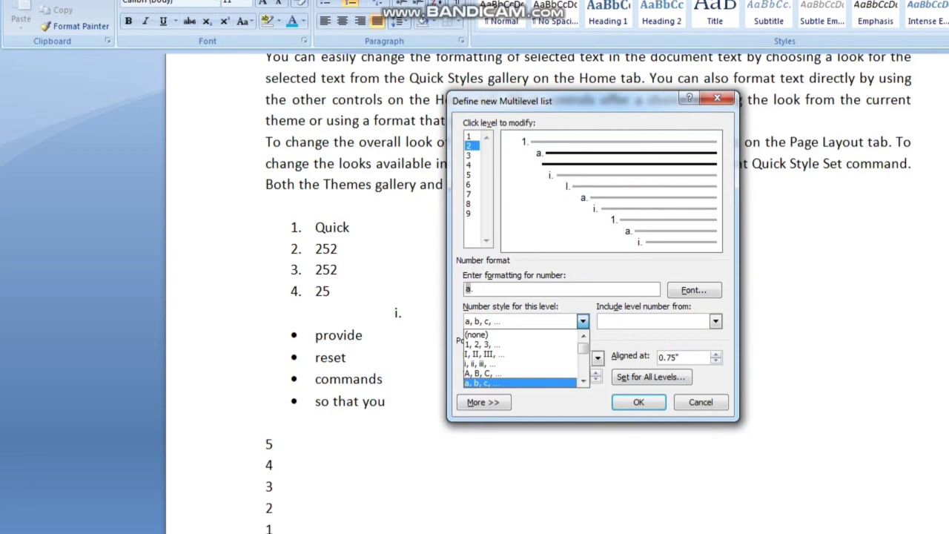
{"action": "left_click", "coordinate": [468, 155]}
{"action": "left_click", "coordinate": [582, 321]}
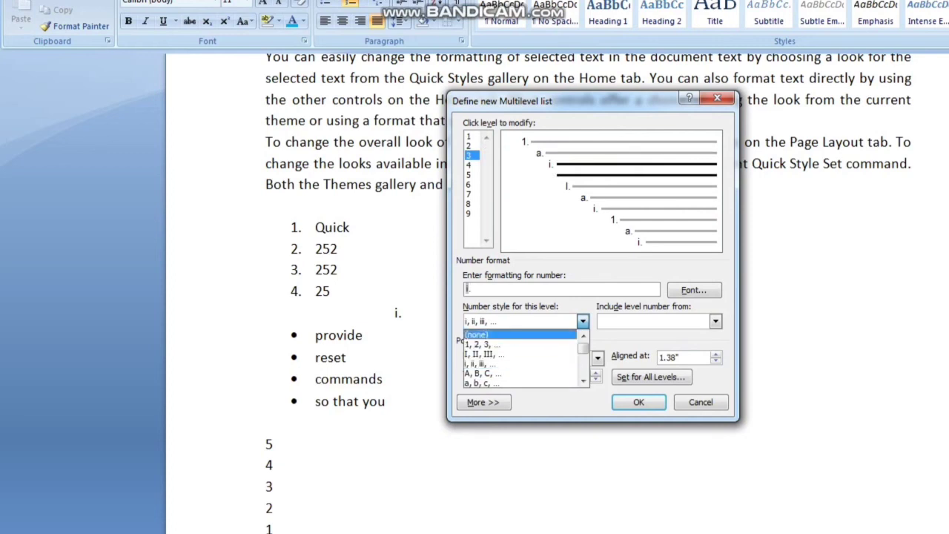
{"action": "key", "text": "Escape"}
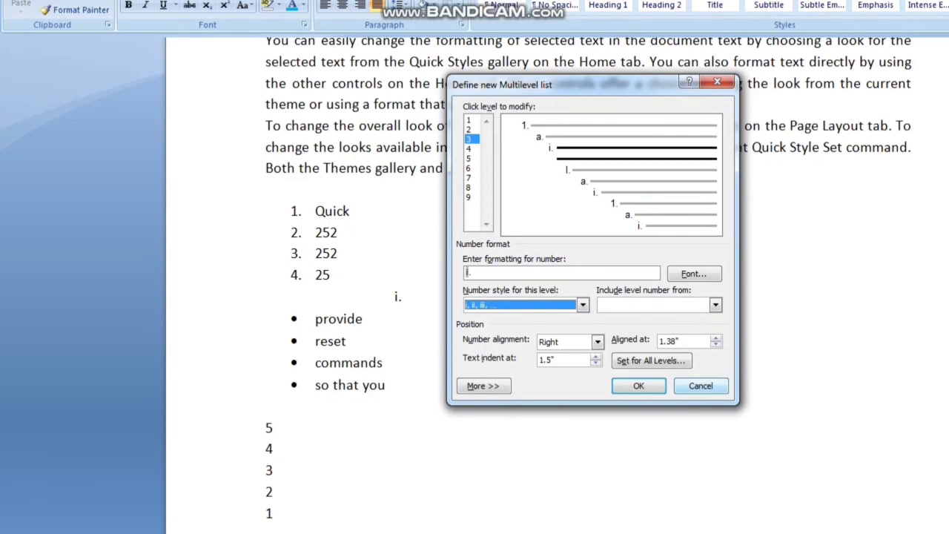
{"action": "left_click", "coordinate": [701, 385]}
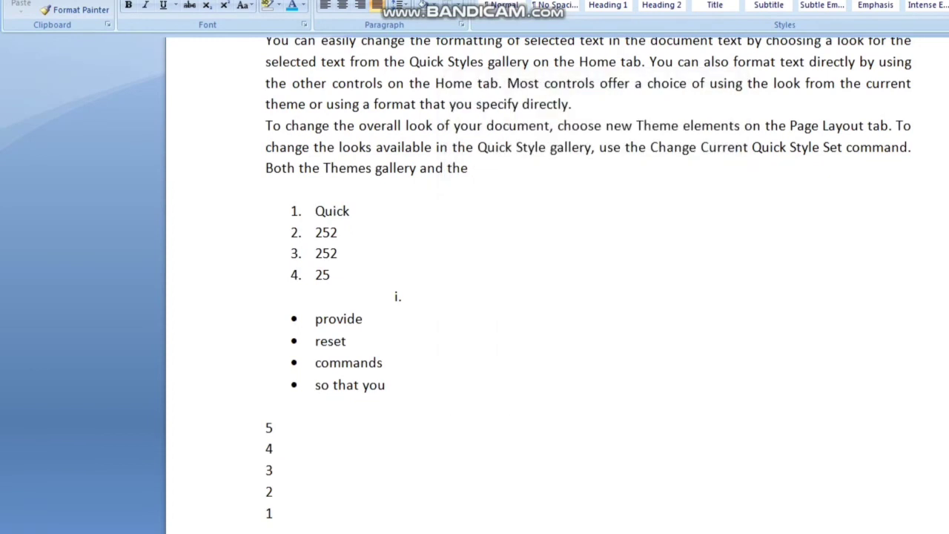
Step: Change the first "252" item below "Quick" to the second list level, lettered "a."
{"action": "left_click", "coordinate": [315, 232]}
{"action": "key", "text": "shift+Down"}
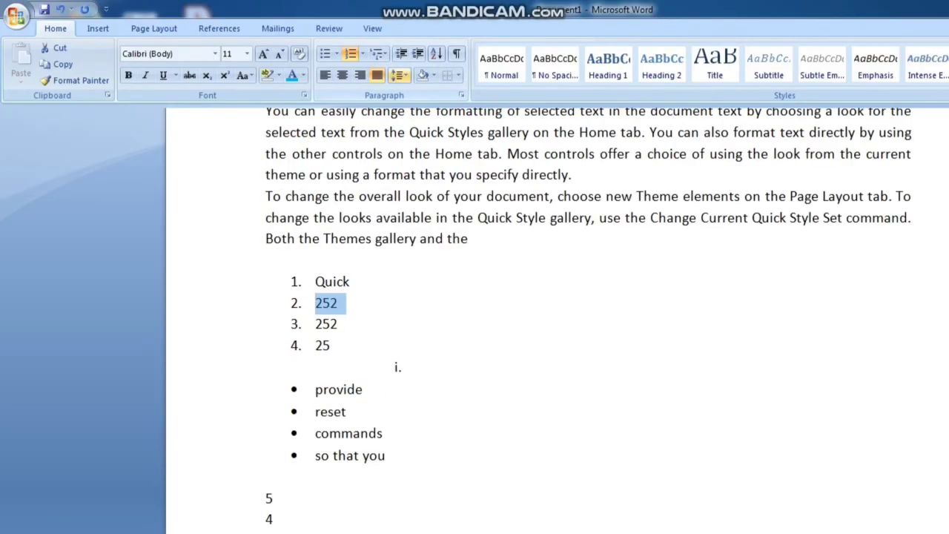
{"action": "left_click", "coordinate": [377, 53]}
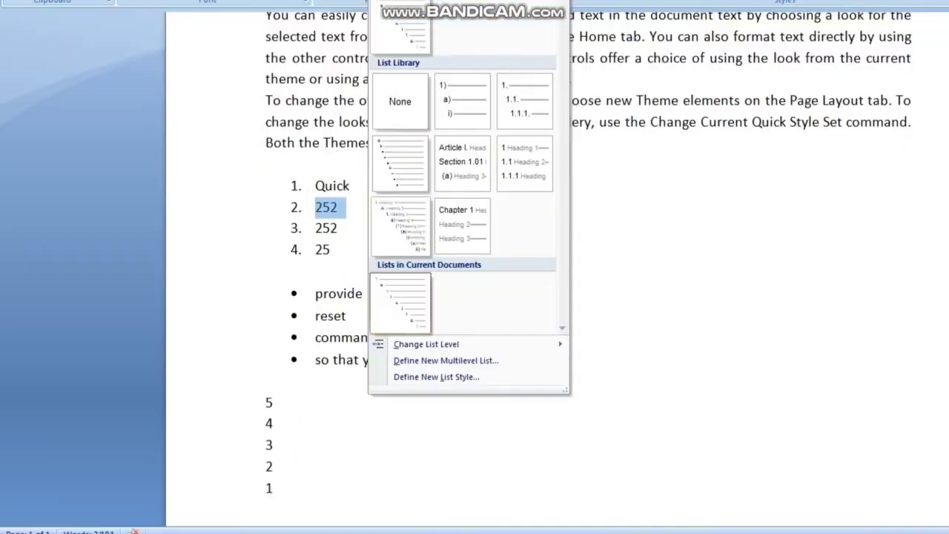
{"action": "mouse_move", "coordinate": [426, 440]}
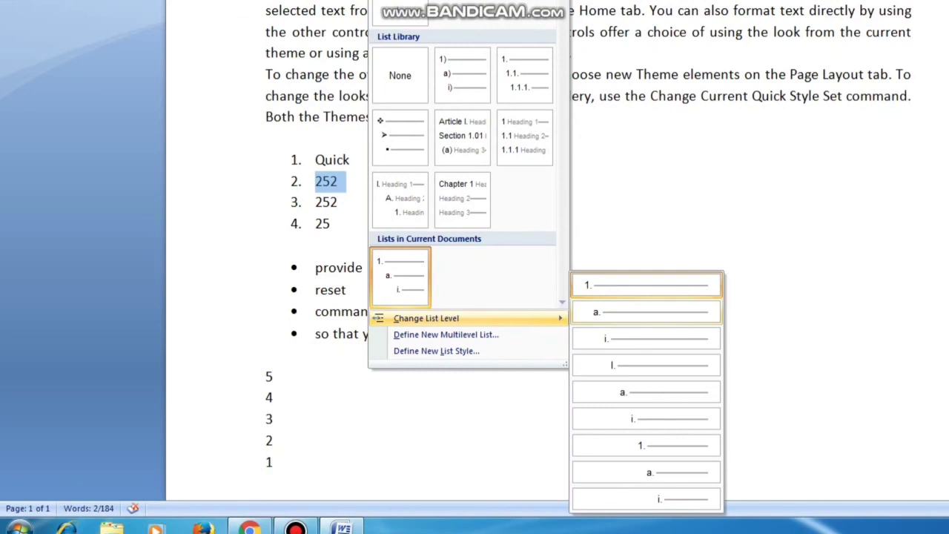
{"action": "left_click", "coordinate": [647, 312]}
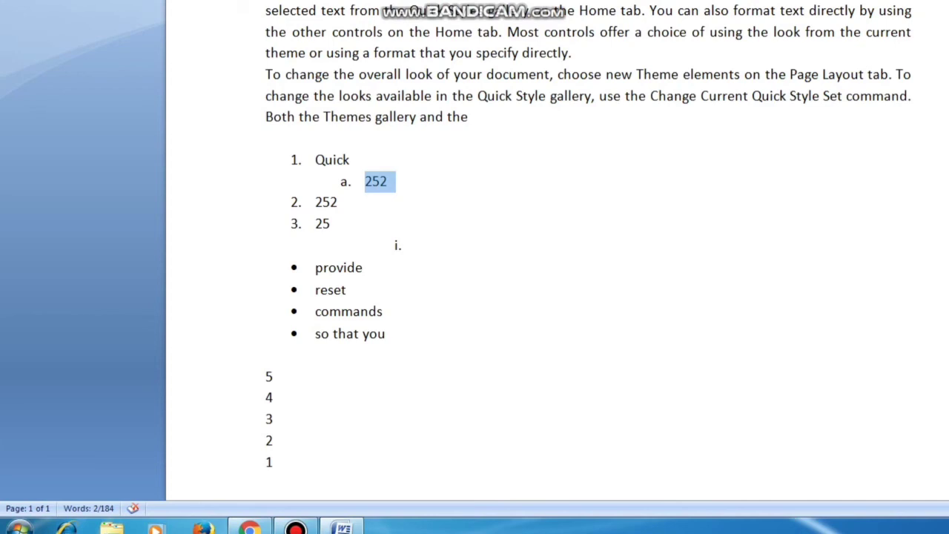
Step: Change the "25" item of the numbered list to the second list level, lettered "a."
{"action": "left_click_drag", "start_coordinate": [315, 201], "coordinate": [331, 224]}
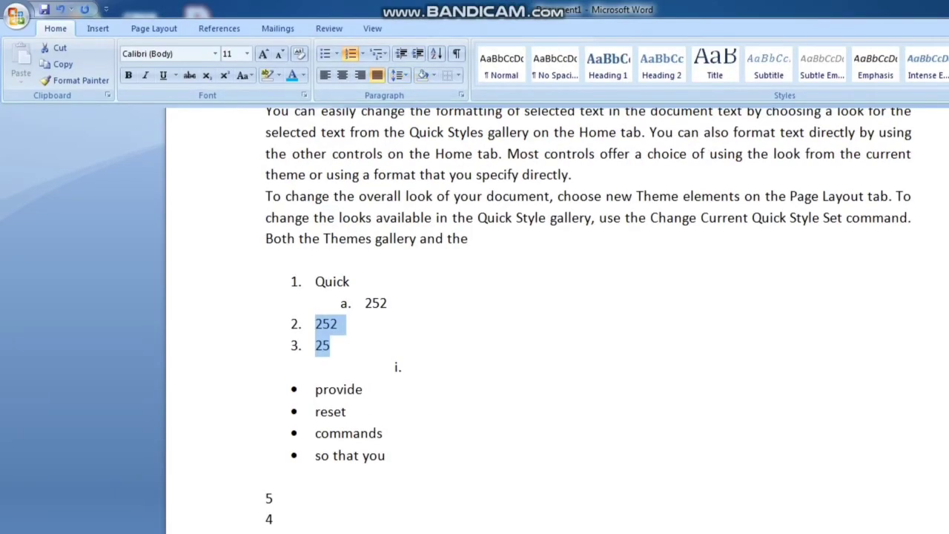
{"action": "left_click", "coordinate": [415, 366]}
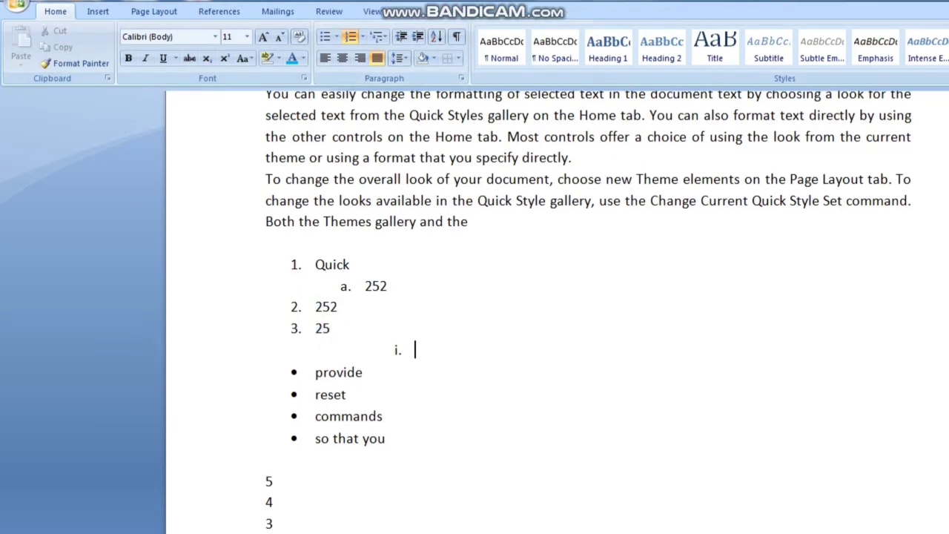
{"action": "double_click", "coordinate": [323, 328]}
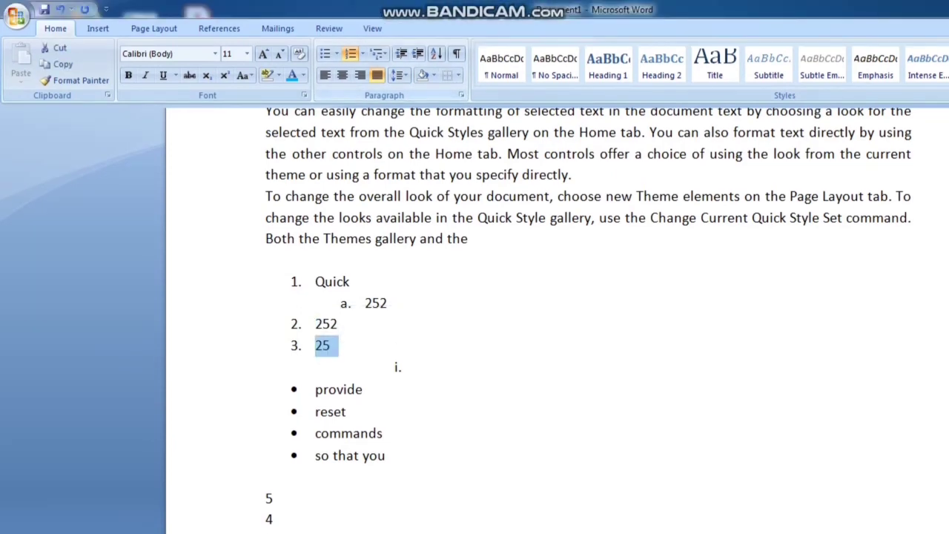
{"action": "left_click", "coordinate": [377, 53]}
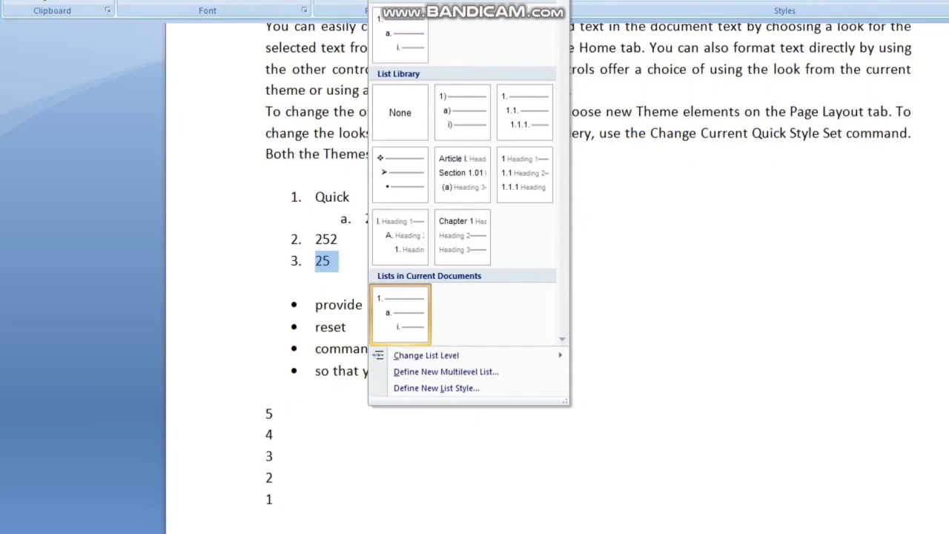
{"action": "mouse_move", "coordinate": [426, 355]}
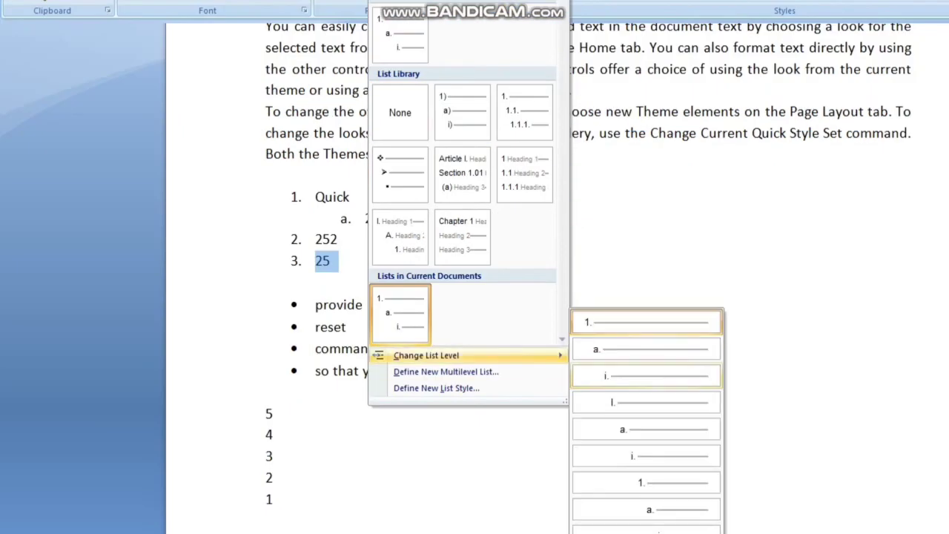
{"action": "left_click", "coordinate": [645, 349]}
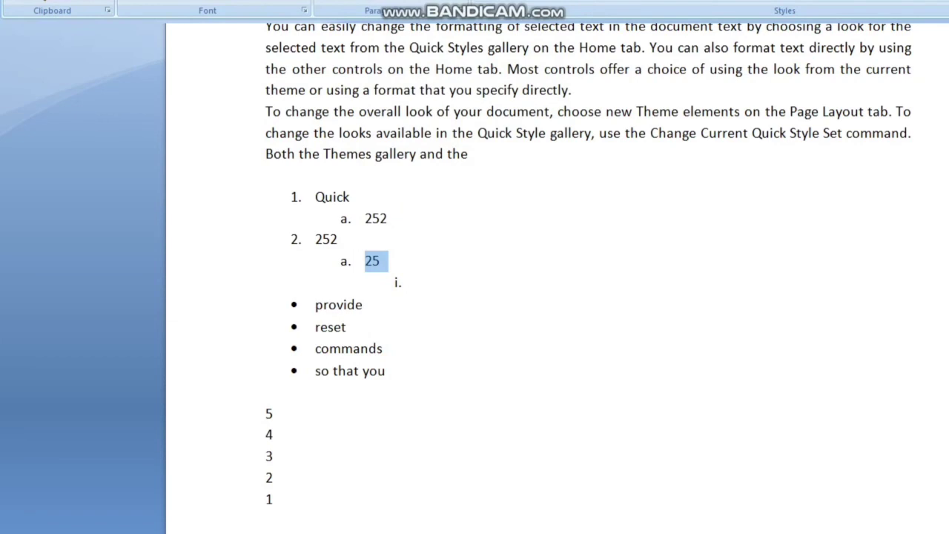
Step: Increase the indent of the four bulleted items from "provide" to "so that you" by one level, and try centring them
{"action": "scroll", "coordinate": [401, 322], "scroll_direction": "down", "scroll_amount": 1}
{"action": "left_click", "coordinate": [394, 322]}
{"action": "left_click_drag", "start_coordinate": [315, 255], "coordinate": [397, 322]}
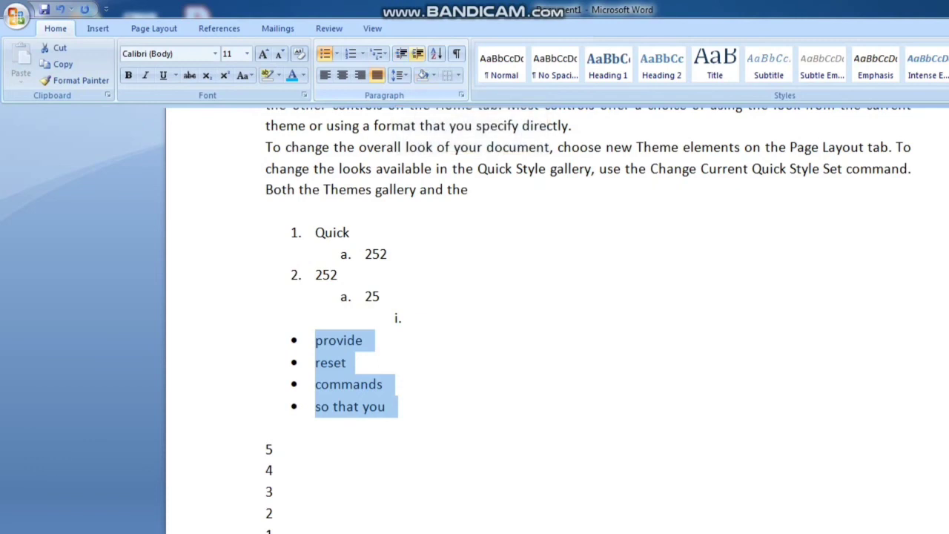
{"action": "left_click", "coordinate": [417, 54]}
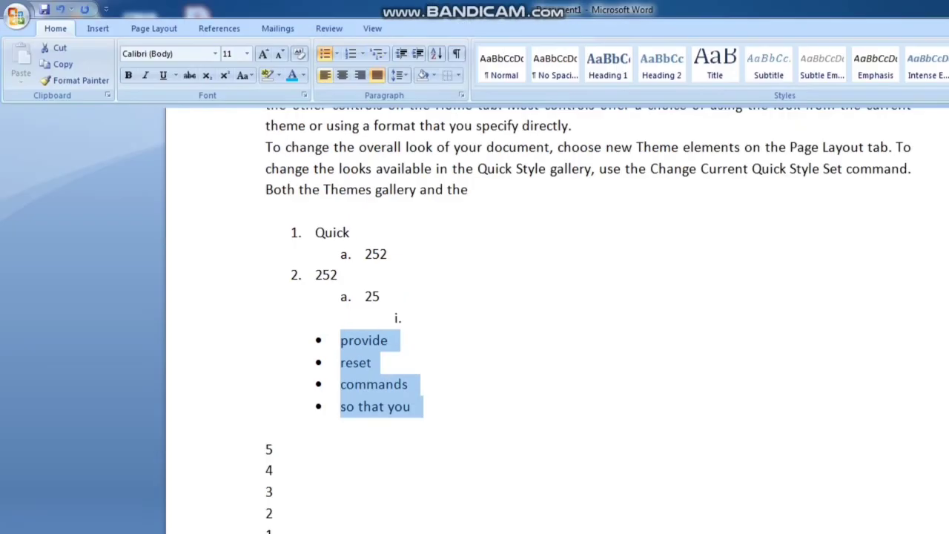
{"action": "left_click", "coordinate": [343, 7]}
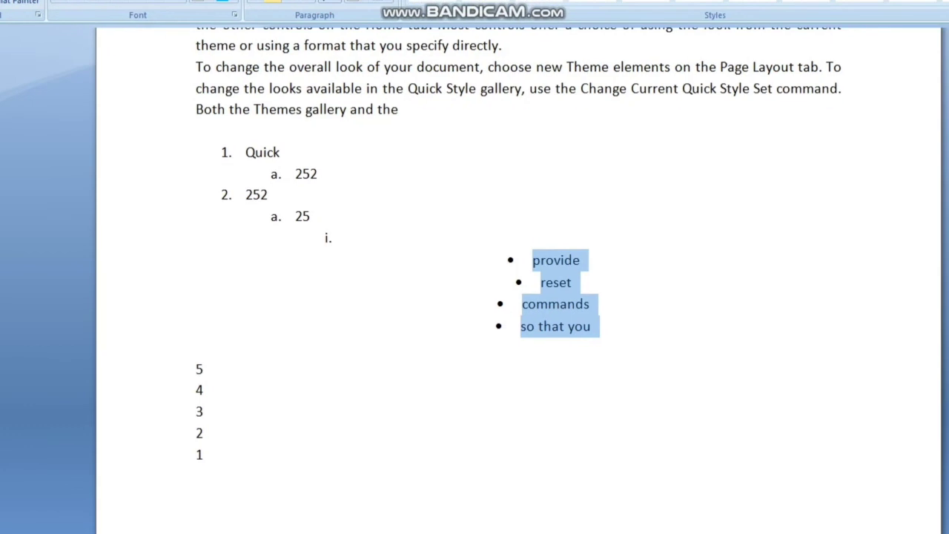
{"action": "key", "text": "ctrl+l"}
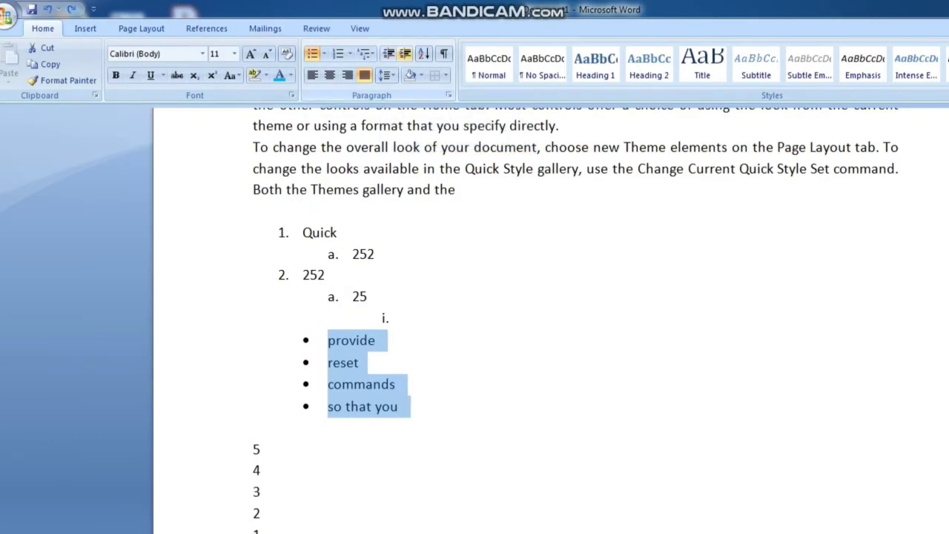
Step: Try decreasing and increasing the indent of the four bulleted items, returning them to one level in from their original indent
{"action": "left_click", "coordinate": [388, 53]}
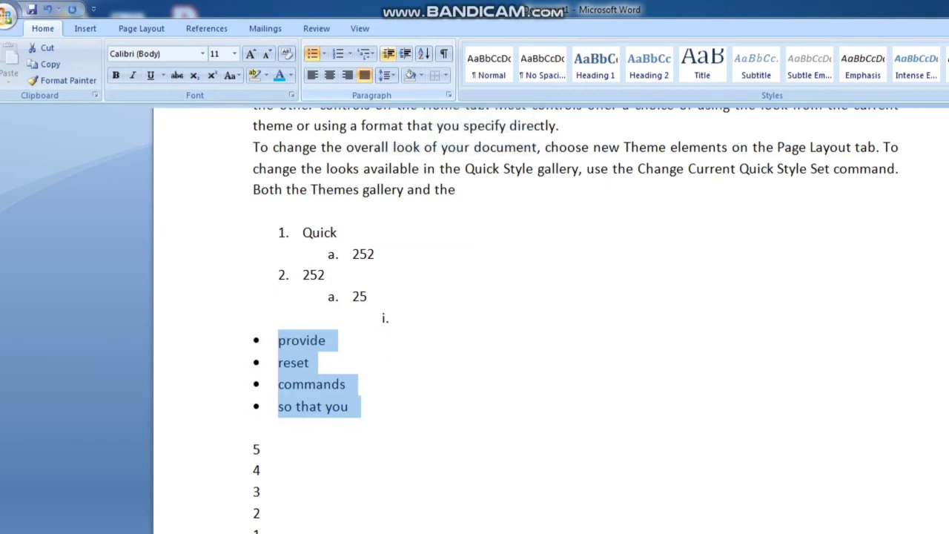
{"action": "left_click", "coordinate": [405, 53]}
{"action": "left_click", "coordinate": [405, 54]}
{"action": "left_click", "coordinate": [405, 53]}
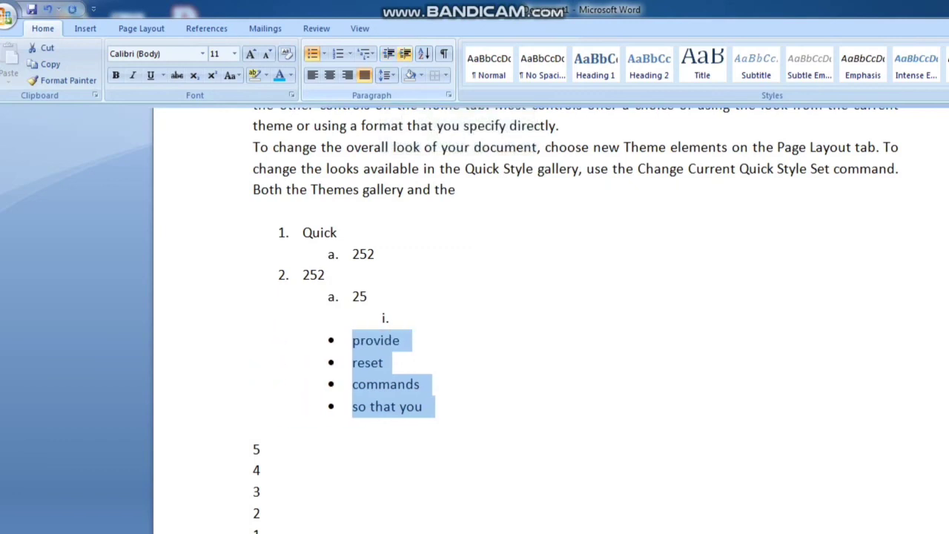
{"action": "left_click", "coordinate": [405, 53]}
{"action": "left_click", "coordinate": [389, 53]}
{"action": "left_click", "coordinate": [389, 54]}
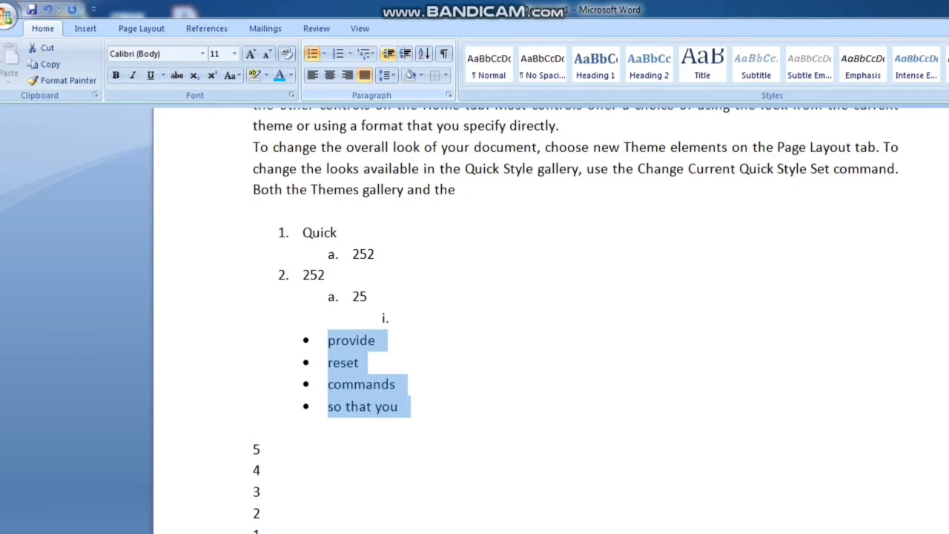
Step: Delete the four bulleted items, restore them, and increase their indent by nine levels
{"action": "key", "text": "Delete"}
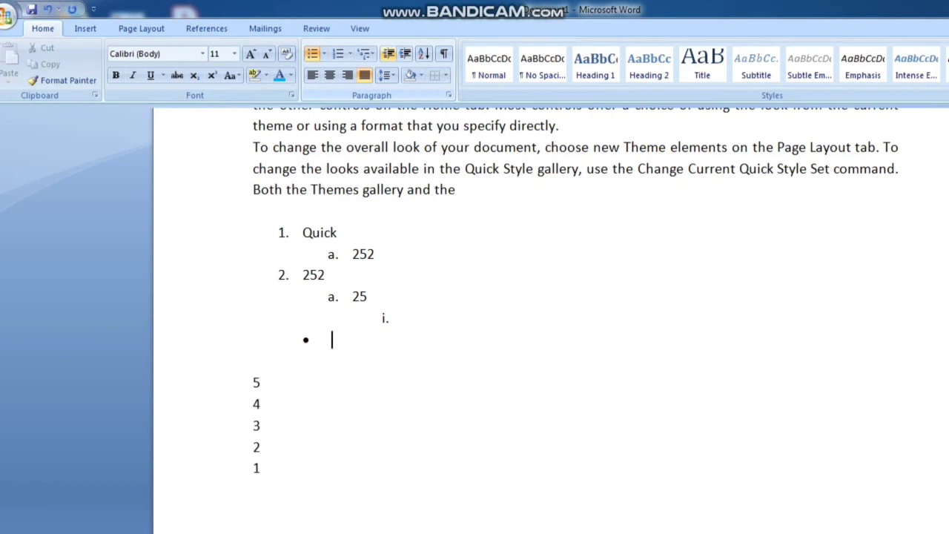
{"action": "key", "text": "ctrl+z"}
{"action": "key", "text": "ctrl+m"}
{"action": "key", "text": "ctrl+m"}
{"action": "key", "text": "ctrl+m"}
{"action": "key", "text": "ctrl+m"}
{"action": "key", "text": "ctrl+m"}
{"action": "key", "text": "ctrl+m"}
{"action": "key", "text": "ctrl+m"}
{"action": "key", "text": "ctrl+m"}
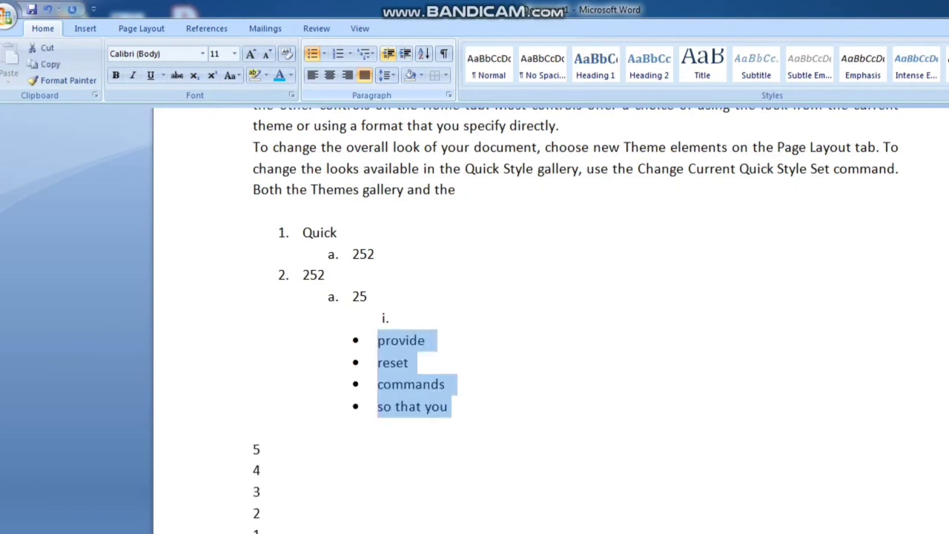
{"action": "key", "text": "ctrl+m"}
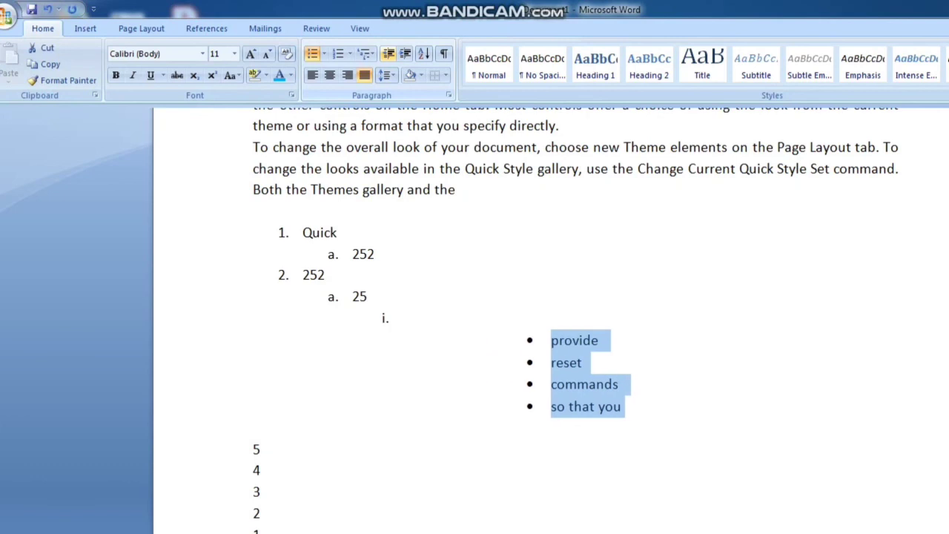
Step: Decrease the indent of the four bulleted items level by level until the bullets align with the body text's left margin
{"action": "key", "text": "ctrl+shift+m"}
{"action": "key", "text": "ctrl+shift+m"}
{"action": "key", "text": "ctrl+shift+m"}
{"action": "key", "text": "ctrl+shift+m"}
{"action": "key", "text": "ctrl+shift+m"}
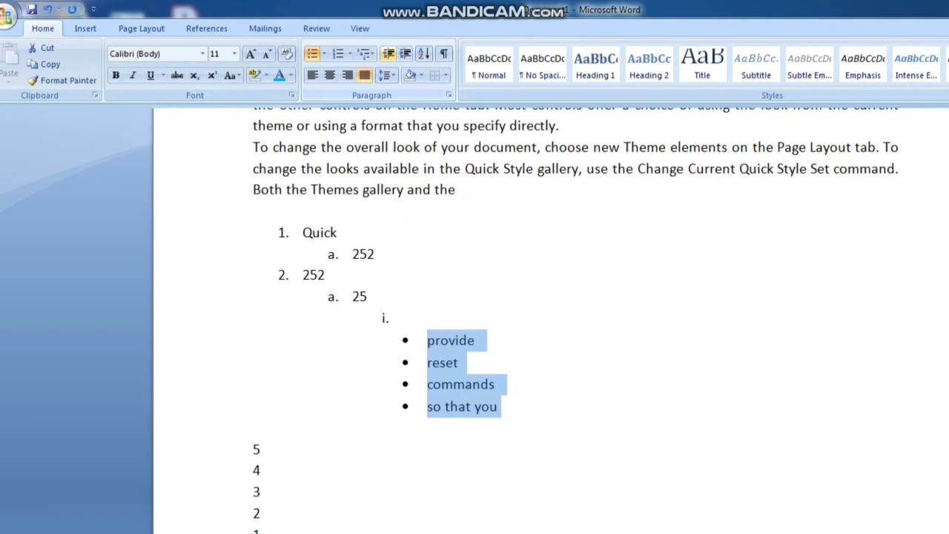
{"action": "key", "text": "ctrl+shift+m"}
{"action": "key", "text": "ctrl+shift+m"}
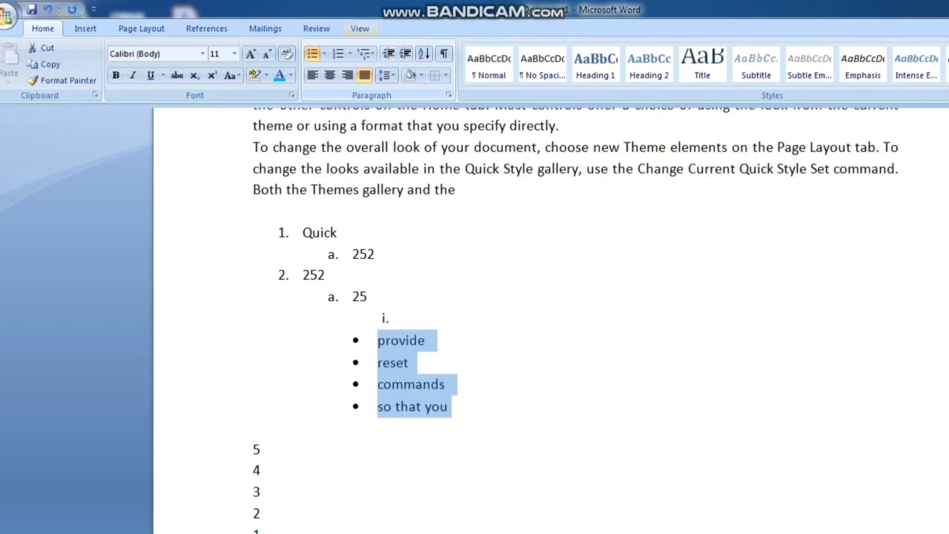
{"action": "key", "text": "ctrl+shift+m"}
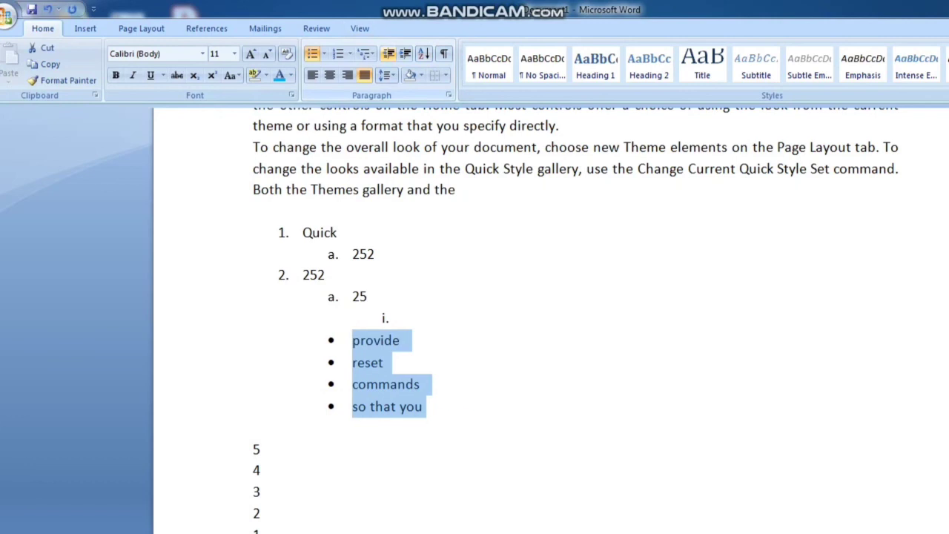
{"action": "key", "text": "ctrl+shift+m"}
{"action": "key", "text": "ctrl+shift+m"}
{"action": "key", "text": "ctrl+shift+m"}
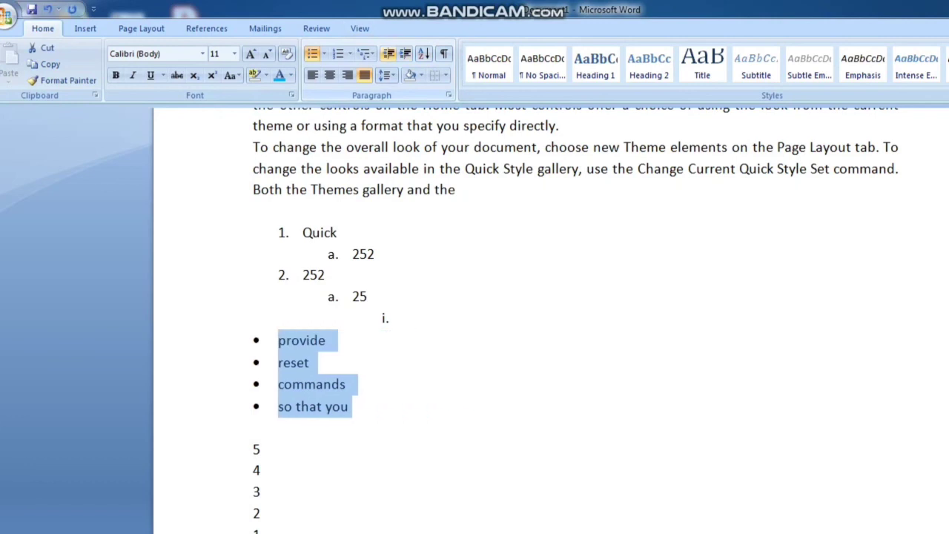
Step: Sort the lines 5 to 1 below the bulleted list by paragraphs, as type Number, in ascending order
{"action": "left_click", "coordinate": [260, 514]}
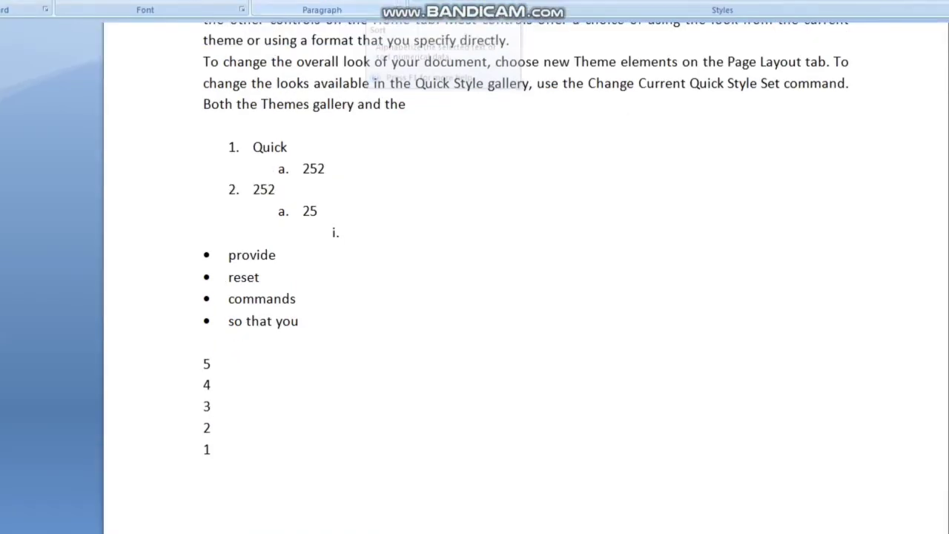
{"action": "left_click_drag", "start_coordinate": [251, 393], "coordinate": [242, 349]}
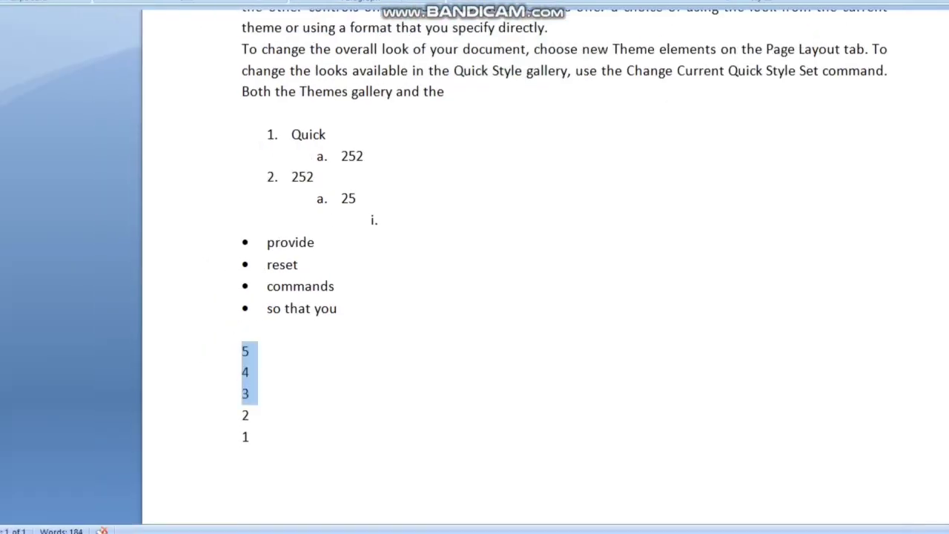
{"action": "left_click_drag", "start_coordinate": [252, 393], "coordinate": [256, 437]}
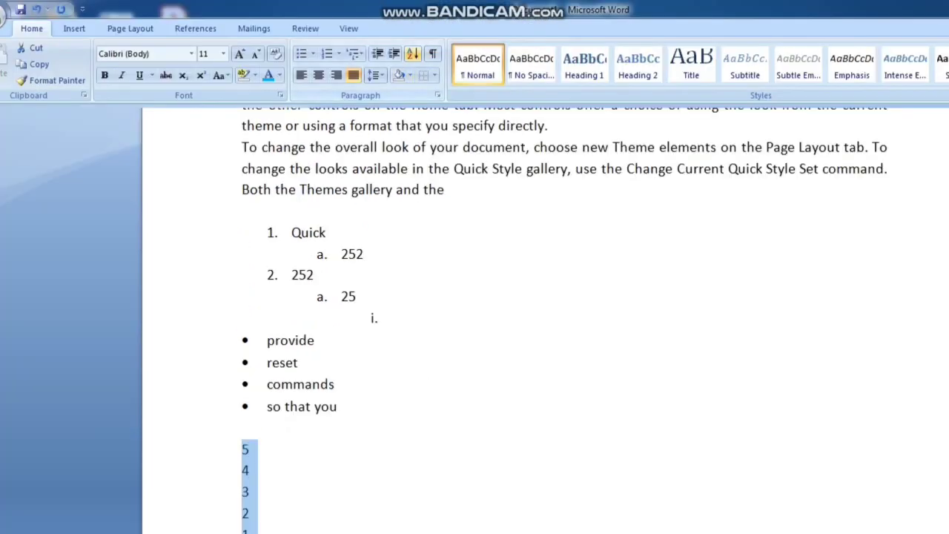
{"action": "left_click", "coordinate": [413, 54]}
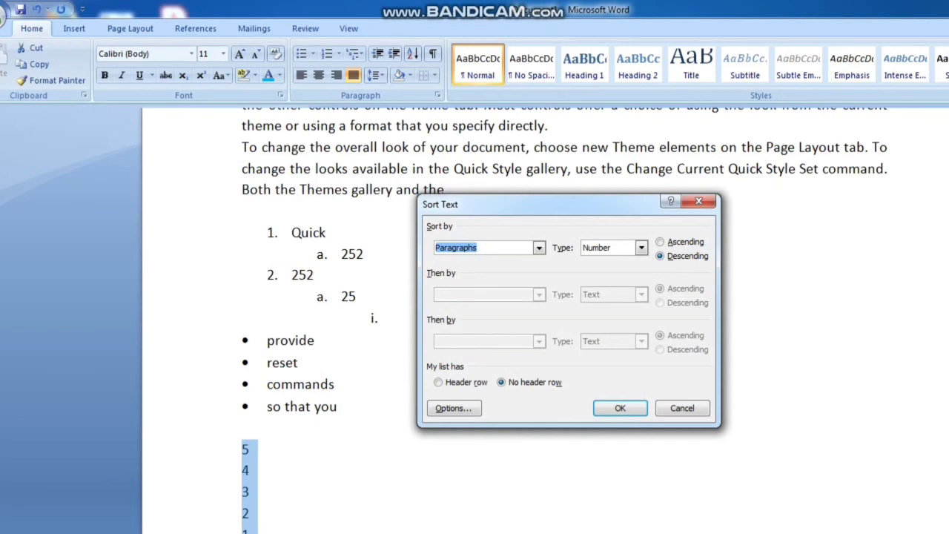
{"action": "key", "text": "alt+Down"}
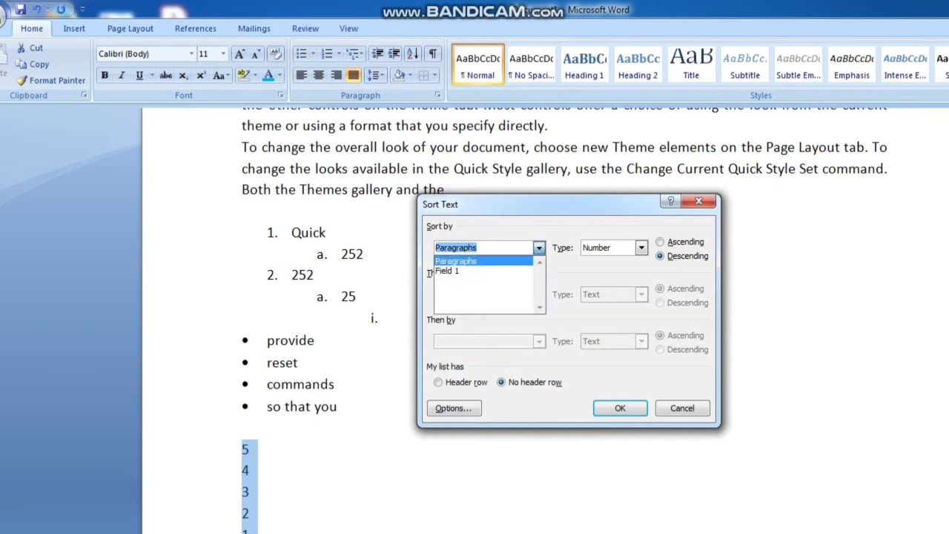
{"action": "key", "text": "Return"}
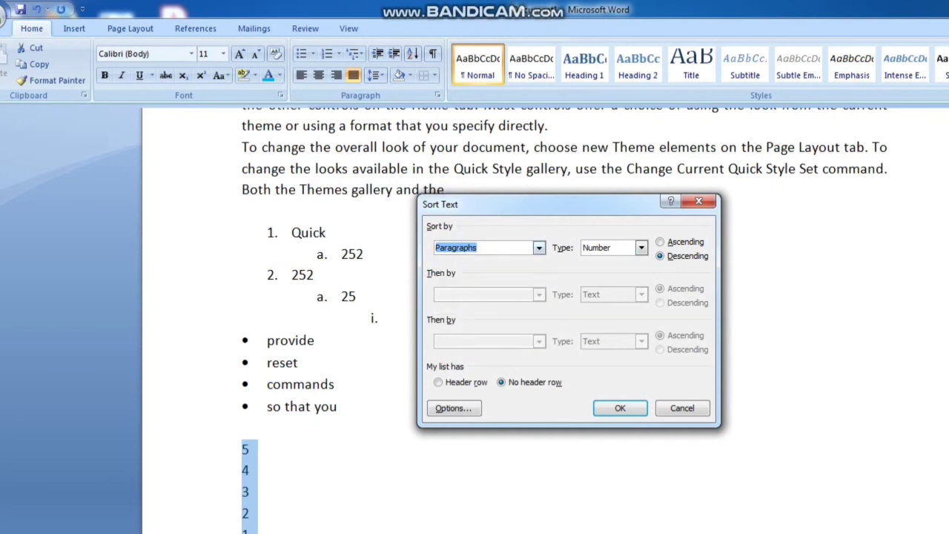
{"action": "key", "text": "Tab"}
{"action": "key", "text": "alt+Down"}
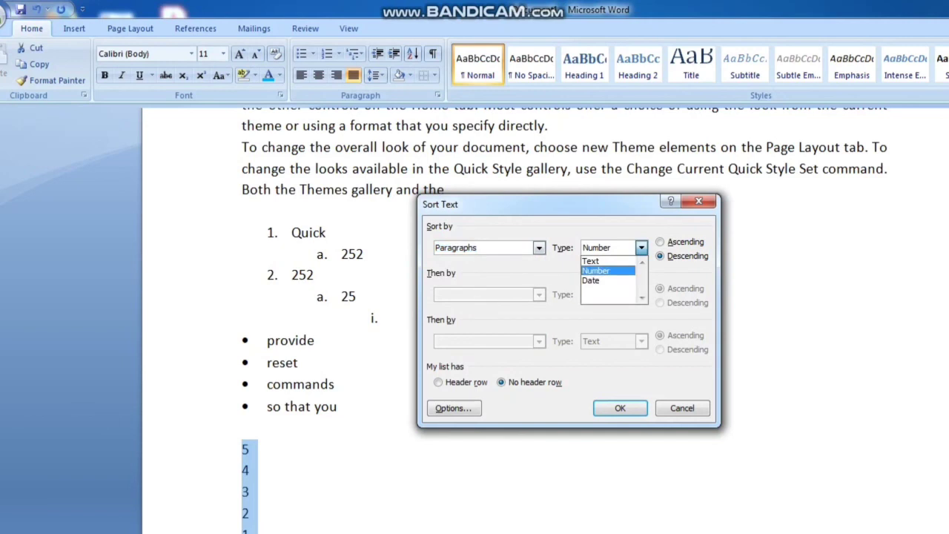
{"action": "key", "text": "Return"}
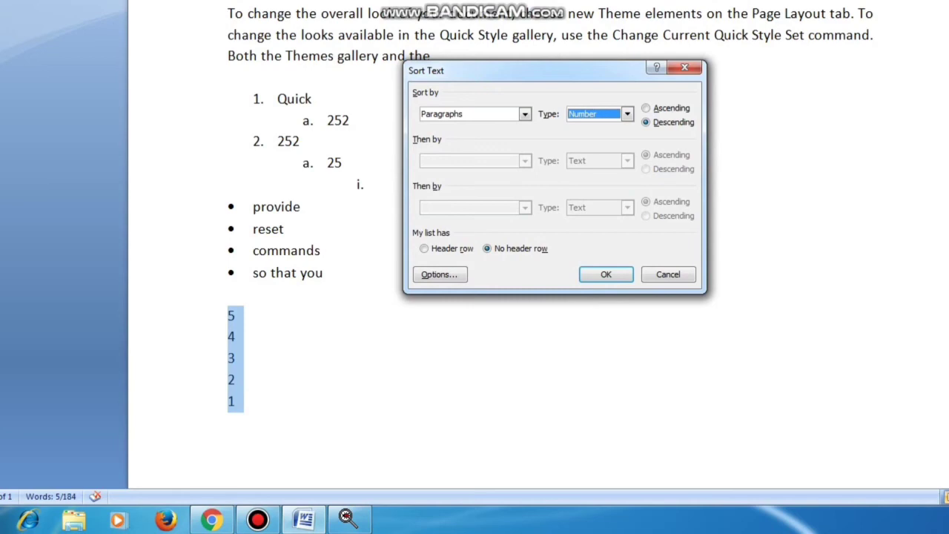
{"action": "left_click", "coordinate": [646, 109]}
{"action": "key", "text": "Return"}
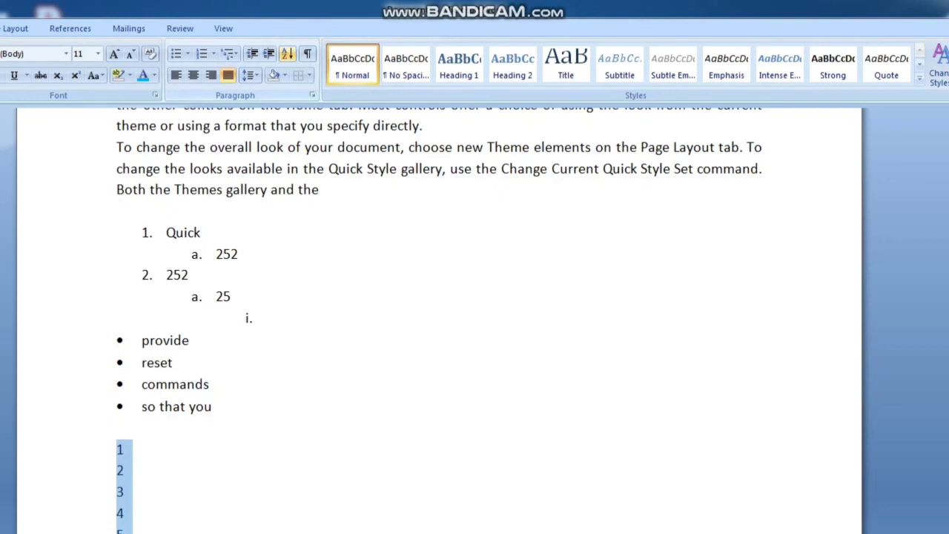
Step: Sort the same five number lines in descending order
{"action": "left_click", "coordinate": [288, 54]}
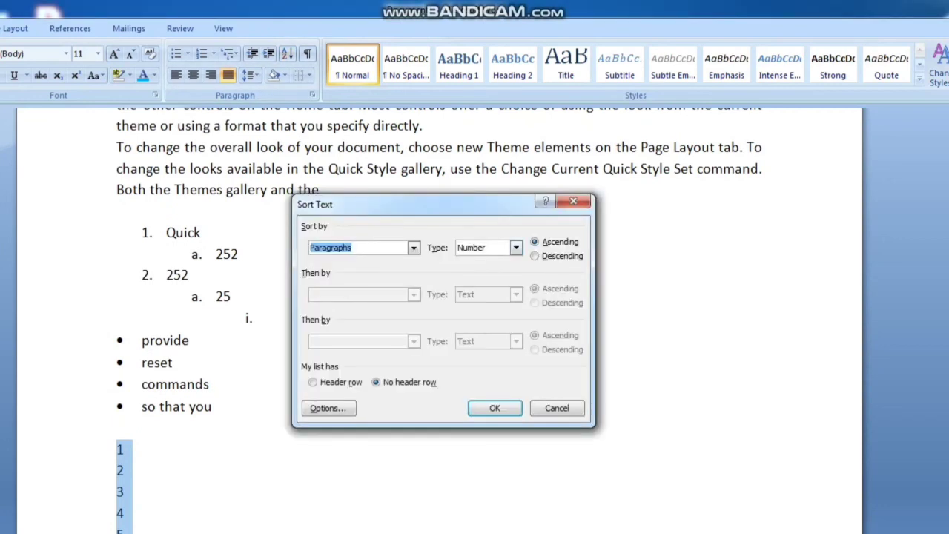
{"action": "key", "text": "alt+a"}
{"action": "key", "text": "Down"}
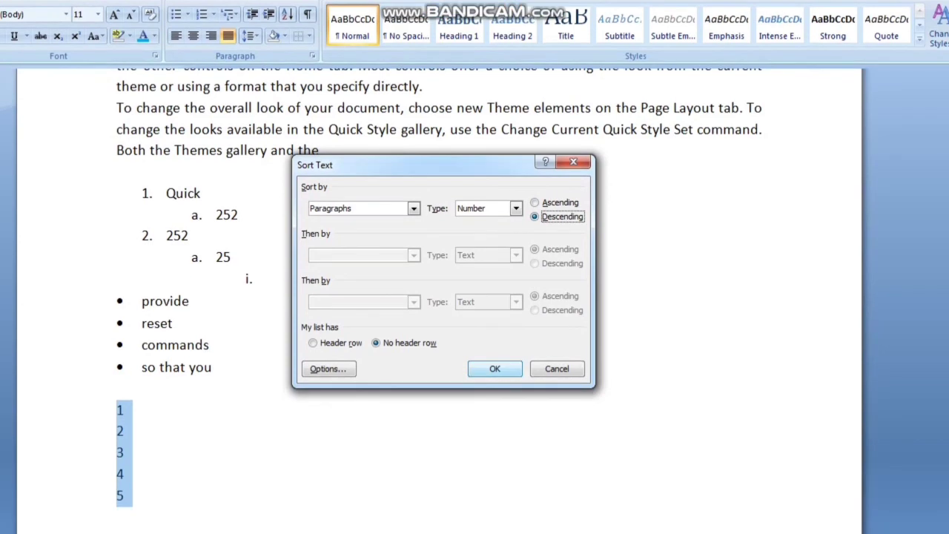
{"action": "key", "text": "Return"}
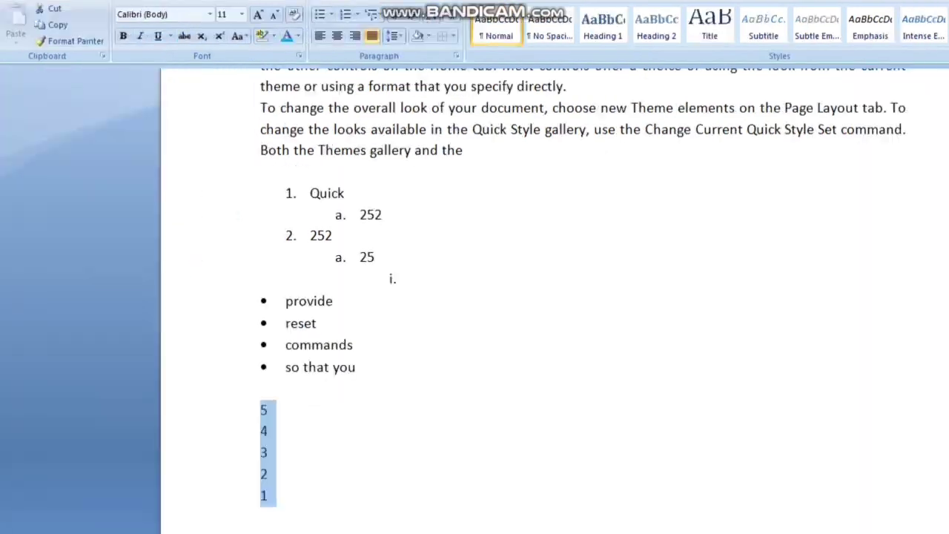
Step: Show the paragraph marks and hidden formatting symbols, and select the space mark between "are" and "designed" in the first body paragraph
{"action": "scroll", "coordinate": [593, 229], "scroll_direction": "up", "scroll_amount": 2}
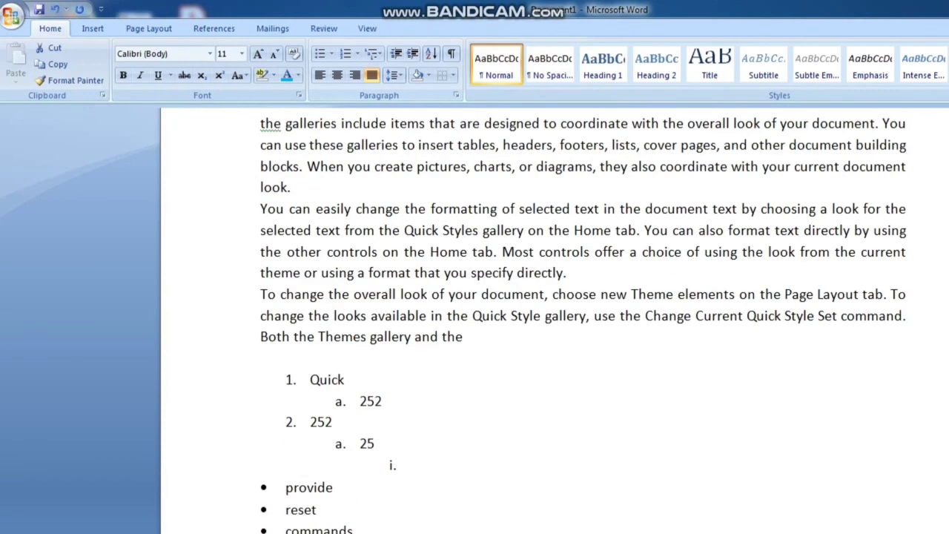
{"action": "left_click", "coordinate": [593, 229]}
{"action": "left_click_drag", "start_coordinate": [593, 188], "coordinate": [668, 358]}
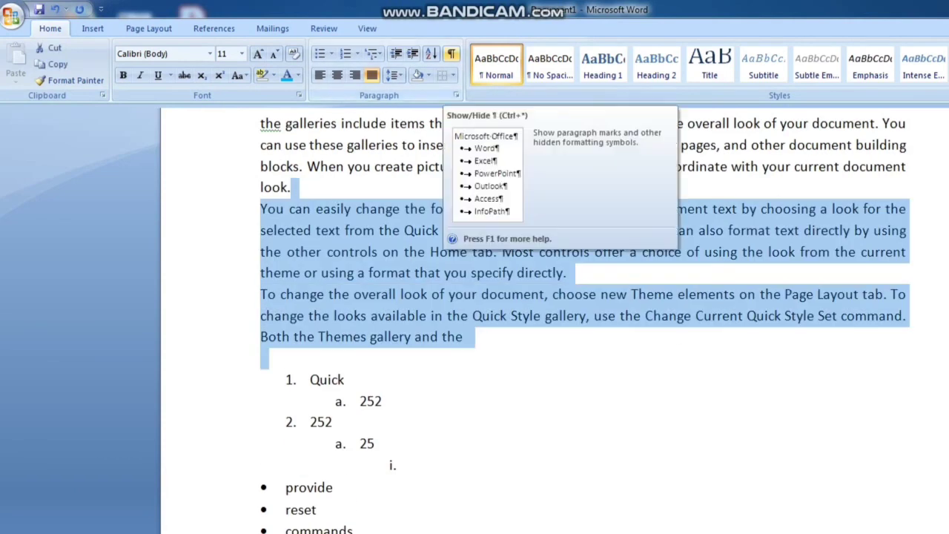
{"action": "left_click", "coordinate": [450, 53]}
{"action": "scroll", "coordinate": [586, 319], "scroll_direction": "up", "scroll_amount": 2}
{"action": "left_click_drag", "start_coordinate": [485, 271], "coordinate": [490, 271]}
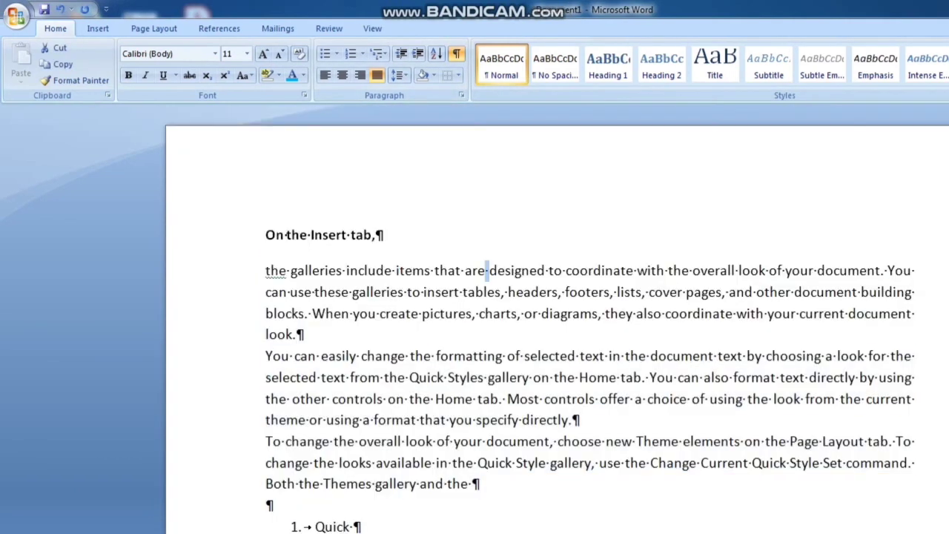
Step: Inspect the paragraph and space marks in the heading, the body paragraphs and the first numbered list item
{"action": "key", "text": "Up"}
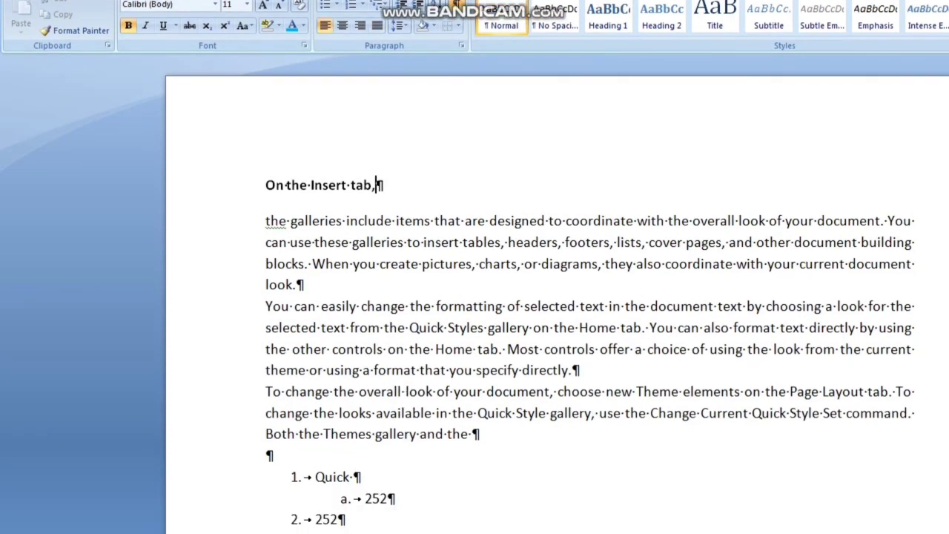
{"action": "left_click", "coordinate": [508, 348]}
{"action": "left_click", "coordinate": [355, 477]}
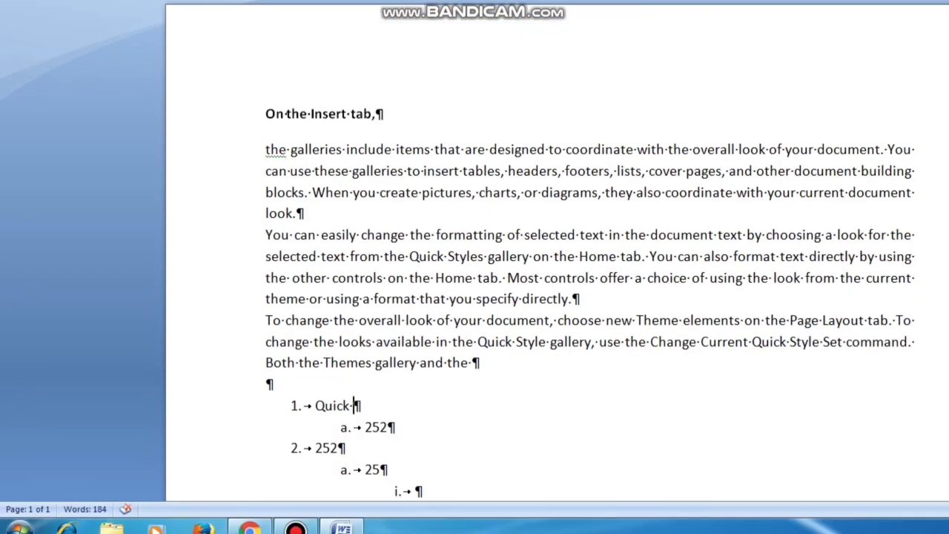
{"action": "left_click", "coordinate": [472, 434]}
{"action": "left_click", "coordinate": [402, 307]}
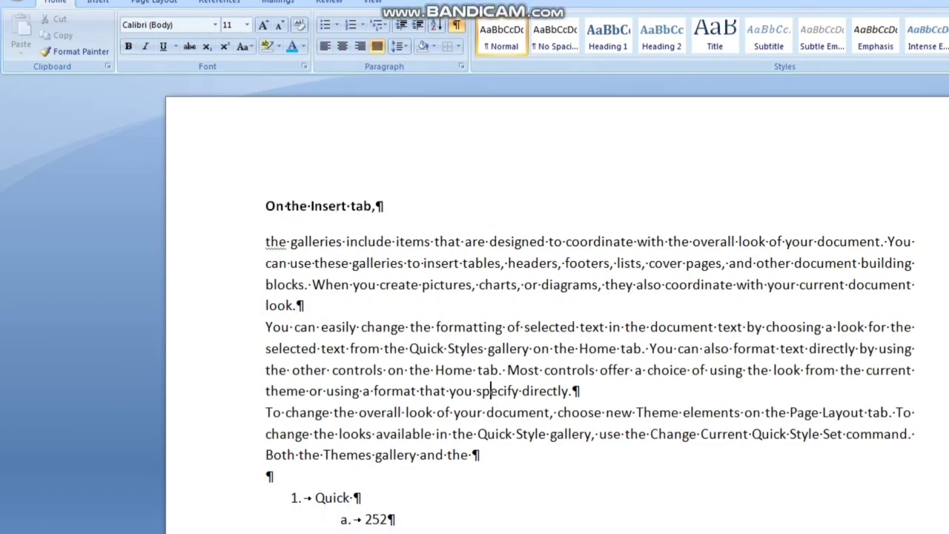
Step: Select the text from the heading through the three body paragraphs, and switch the formatting marks off and back on
{"action": "left_click_drag", "start_coordinate": [286, 176], "coordinate": [271, 448]}
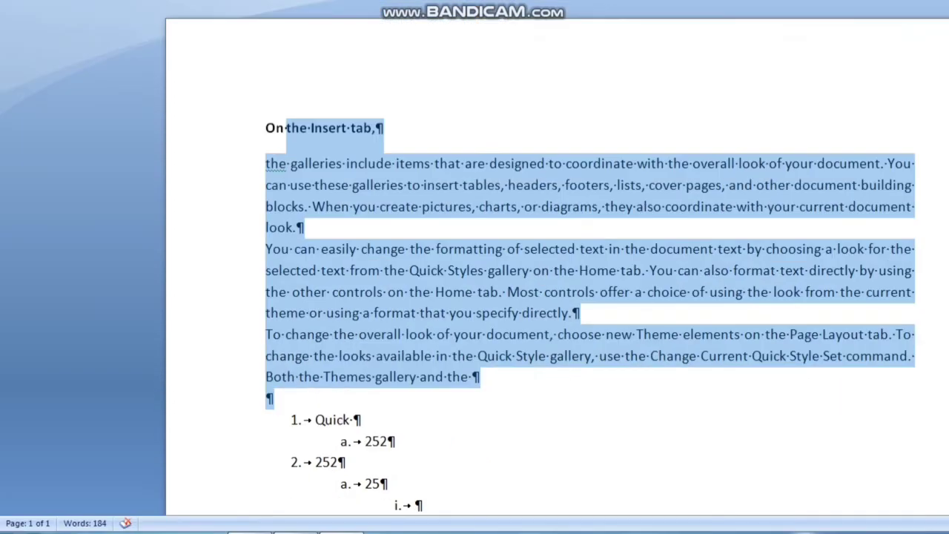
{"action": "left_click", "coordinate": [457, 54]}
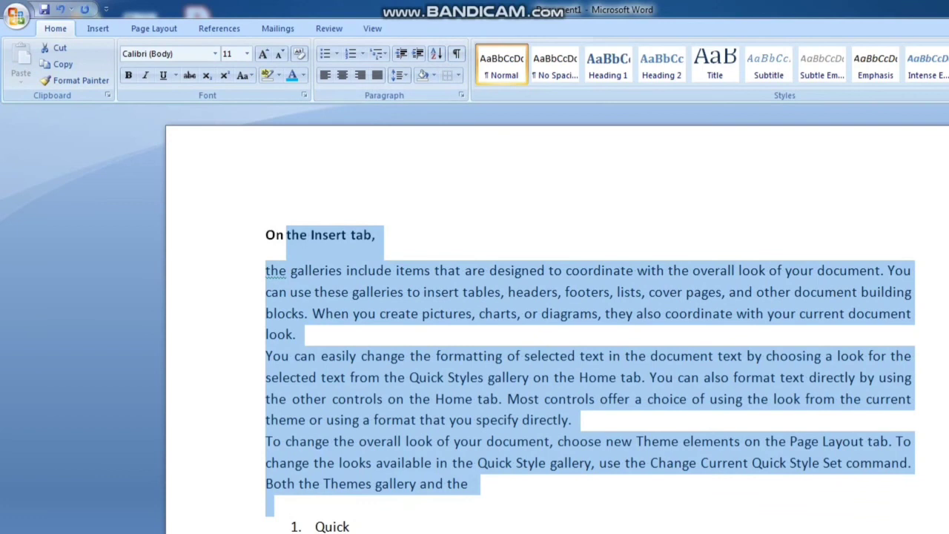
{"action": "left_click_drag", "start_coordinate": [266, 236], "coordinate": [272, 506]}
{"action": "left_click", "coordinate": [457, 54]}
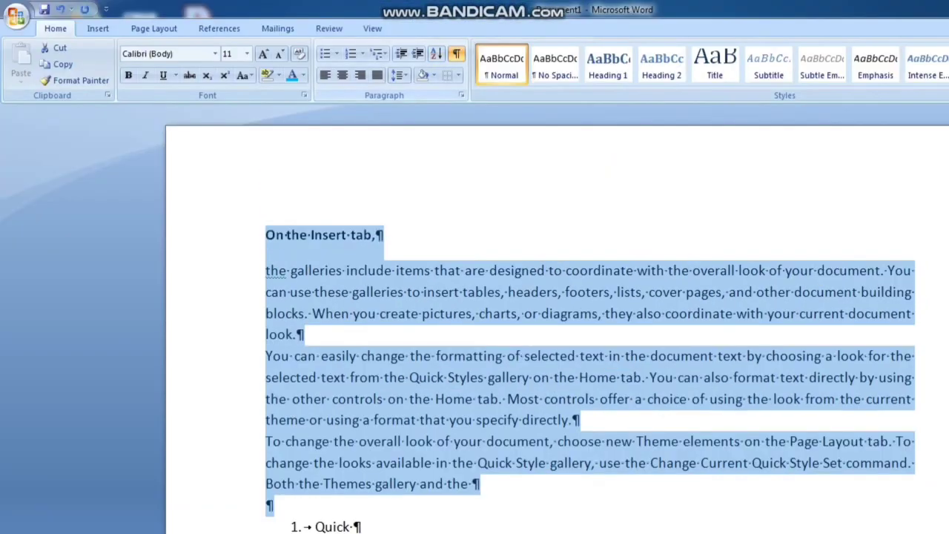
Step: Deselect the text, hide the formatting marks, and place the cursor in the word "change" in the second body paragraph
{"action": "key", "text": "Left"}
{"action": "left_click", "coordinate": [457, 54]}
{"action": "left_click", "coordinate": [392, 356]}
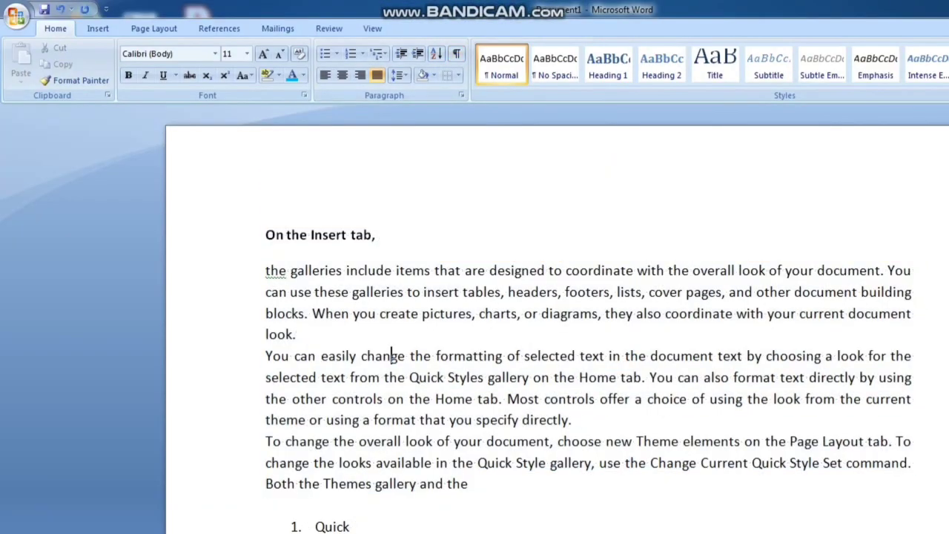